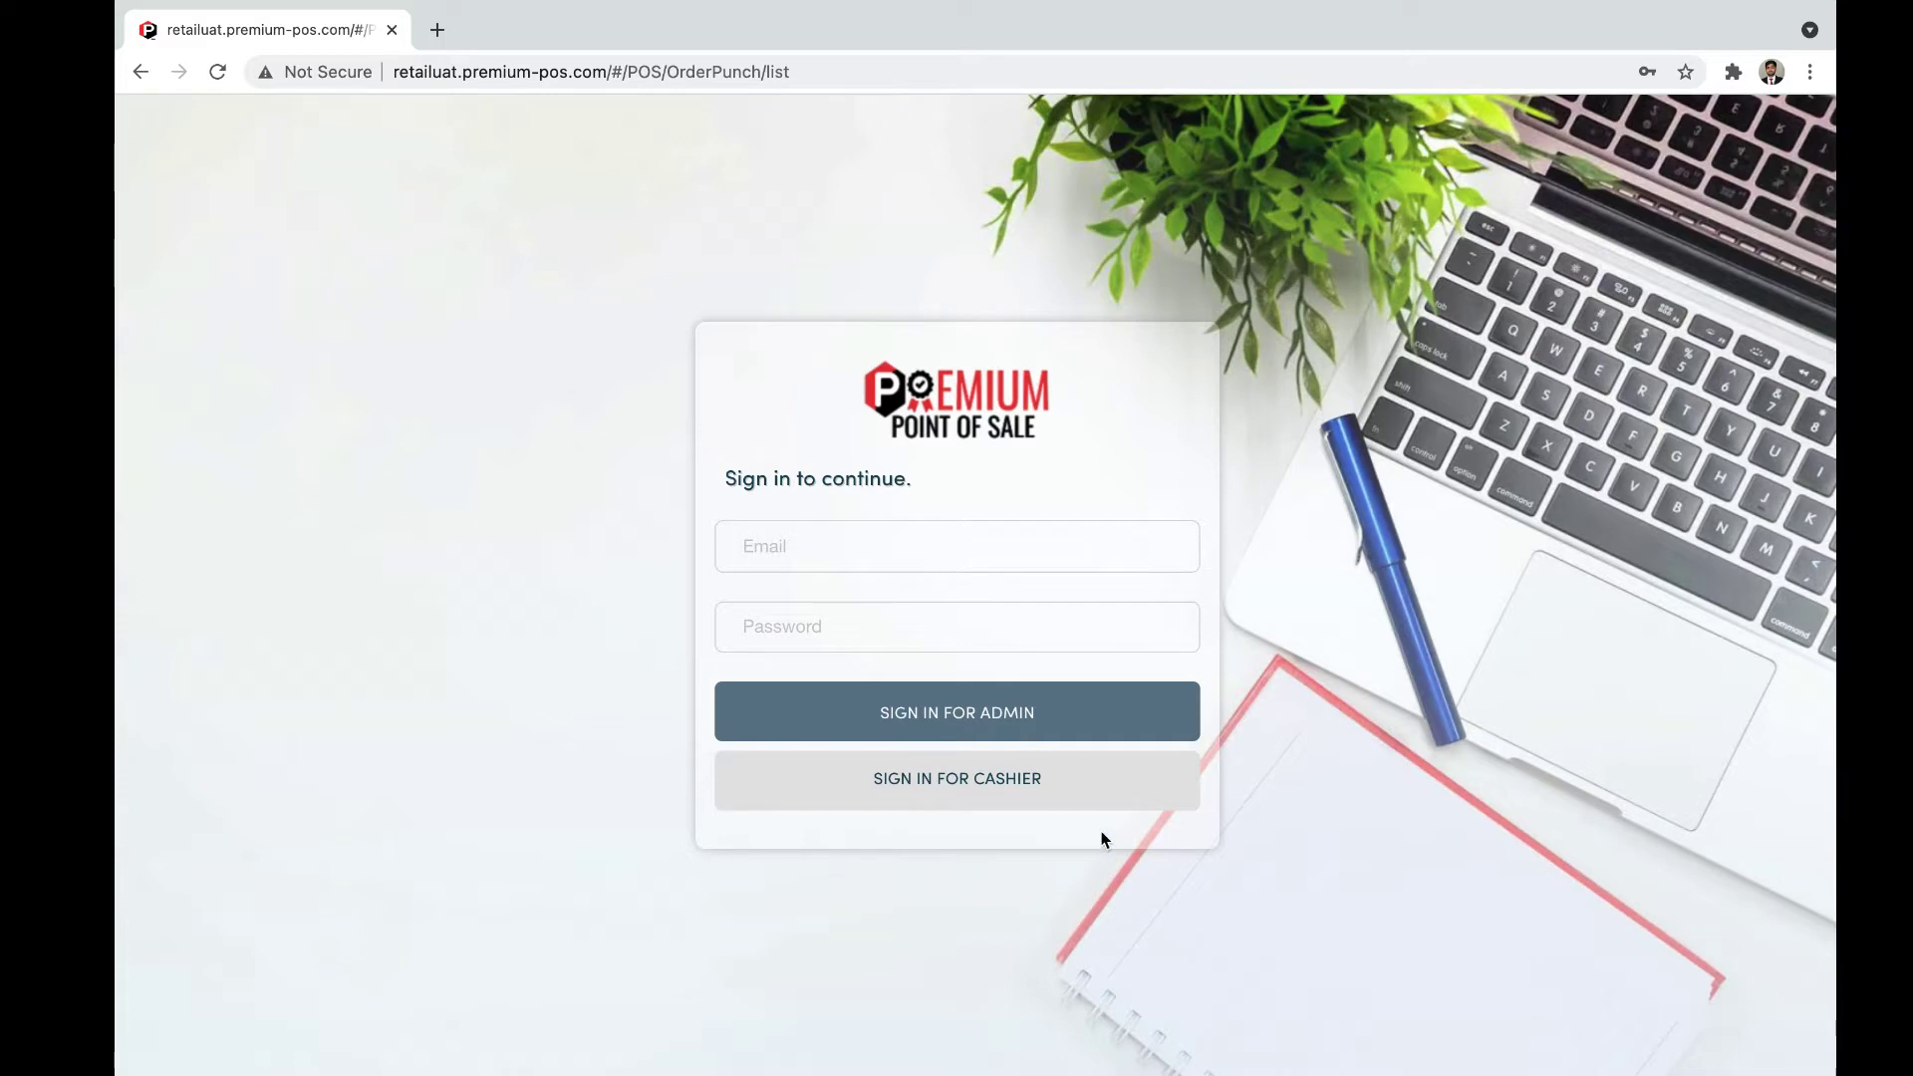
Step: Sign in as a cashier using the saved passcode
{"action": "left_click", "coordinate": [1075, 790]}
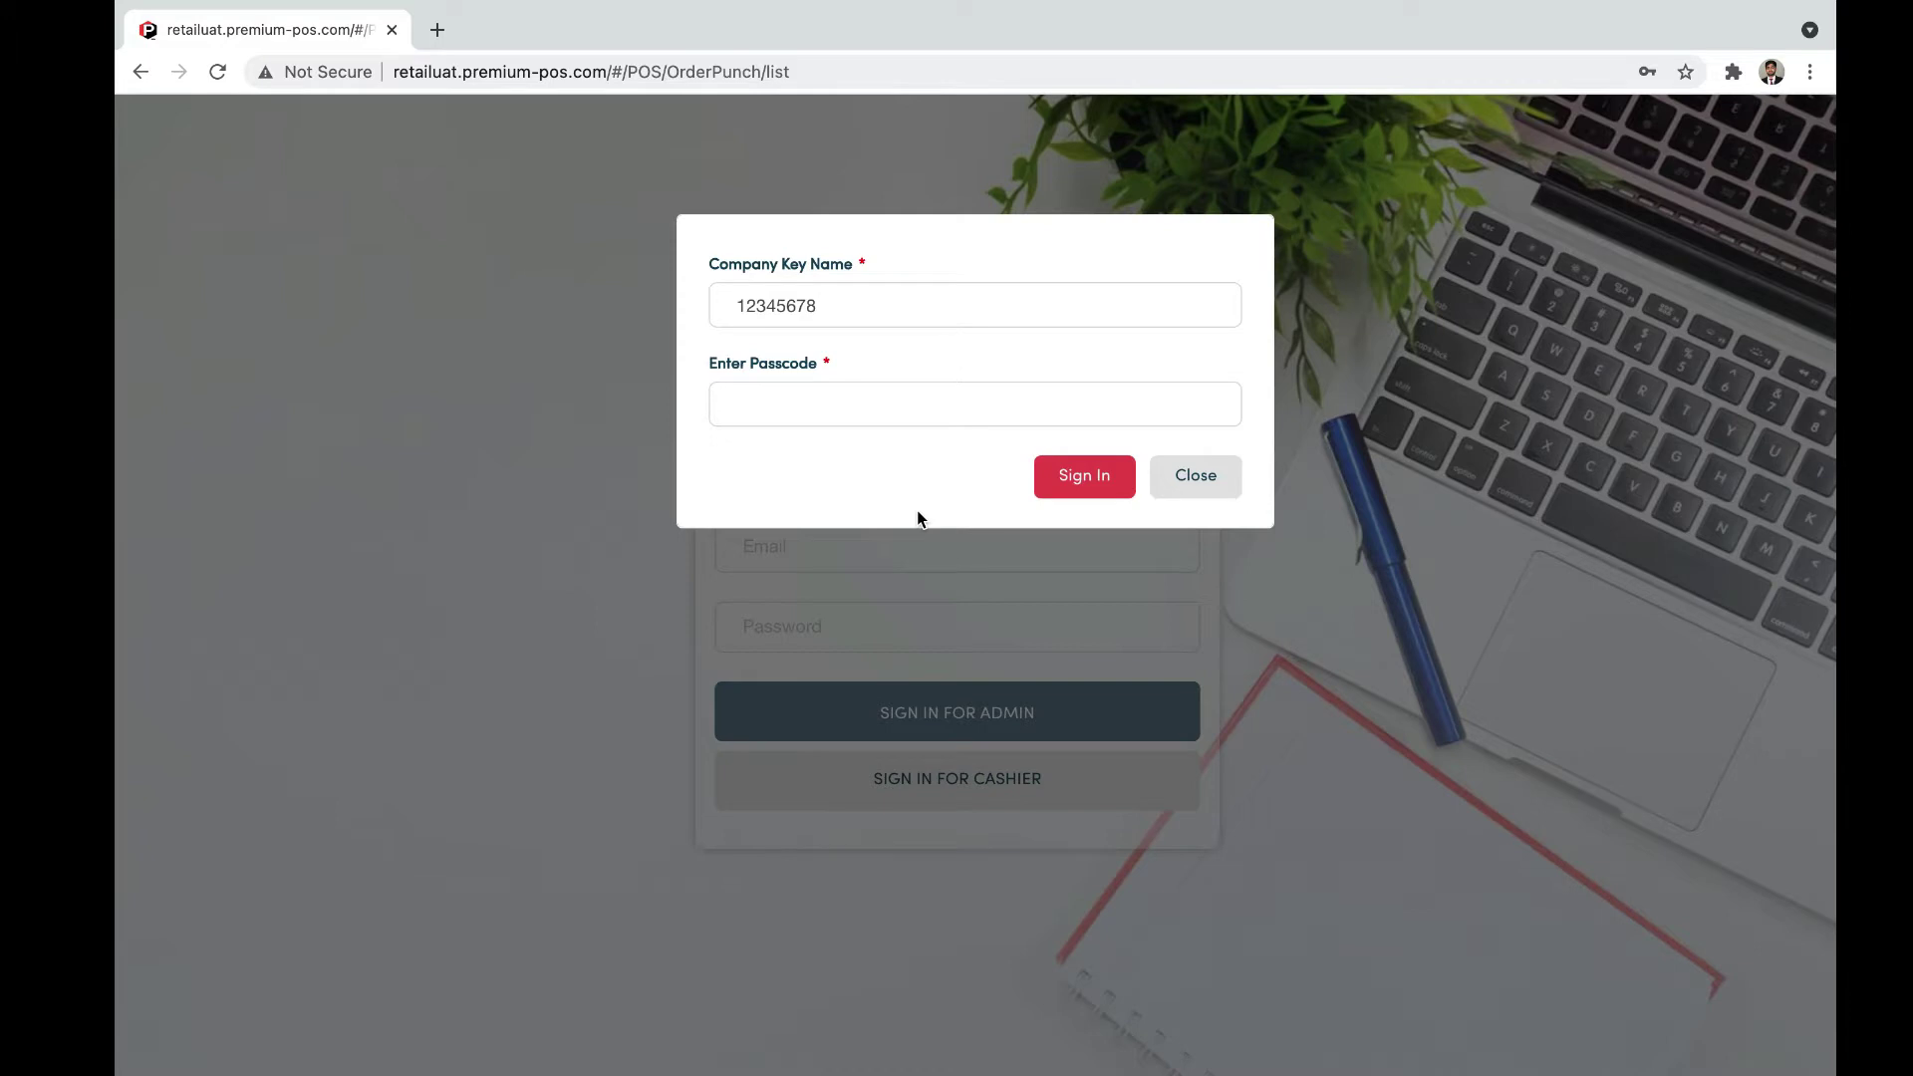
{"action": "left_click", "coordinate": [839, 285]}
{"action": "left_click", "coordinate": [895, 470]}
{"action": "left_click", "coordinate": [880, 404]}
{"action": "left_click", "coordinate": [878, 462]}
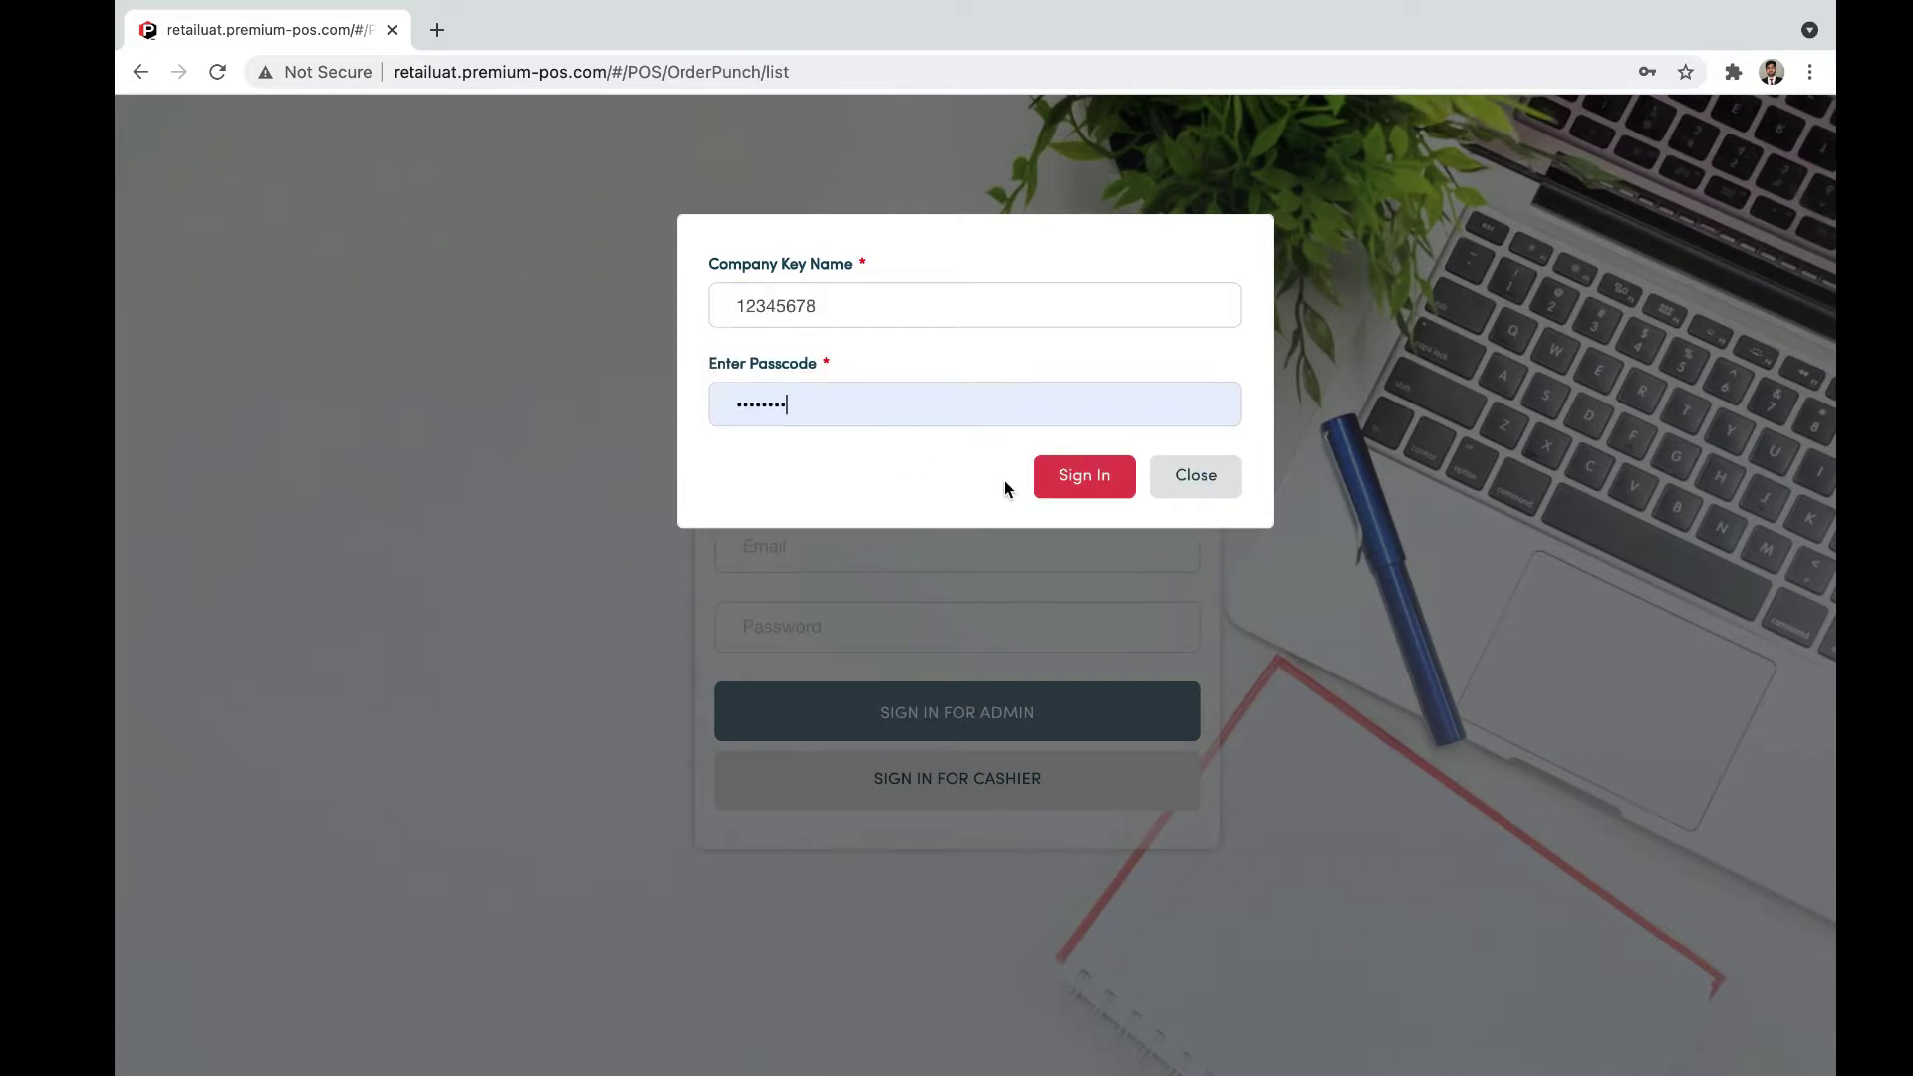
{"action": "left_click", "coordinate": [1054, 489]}
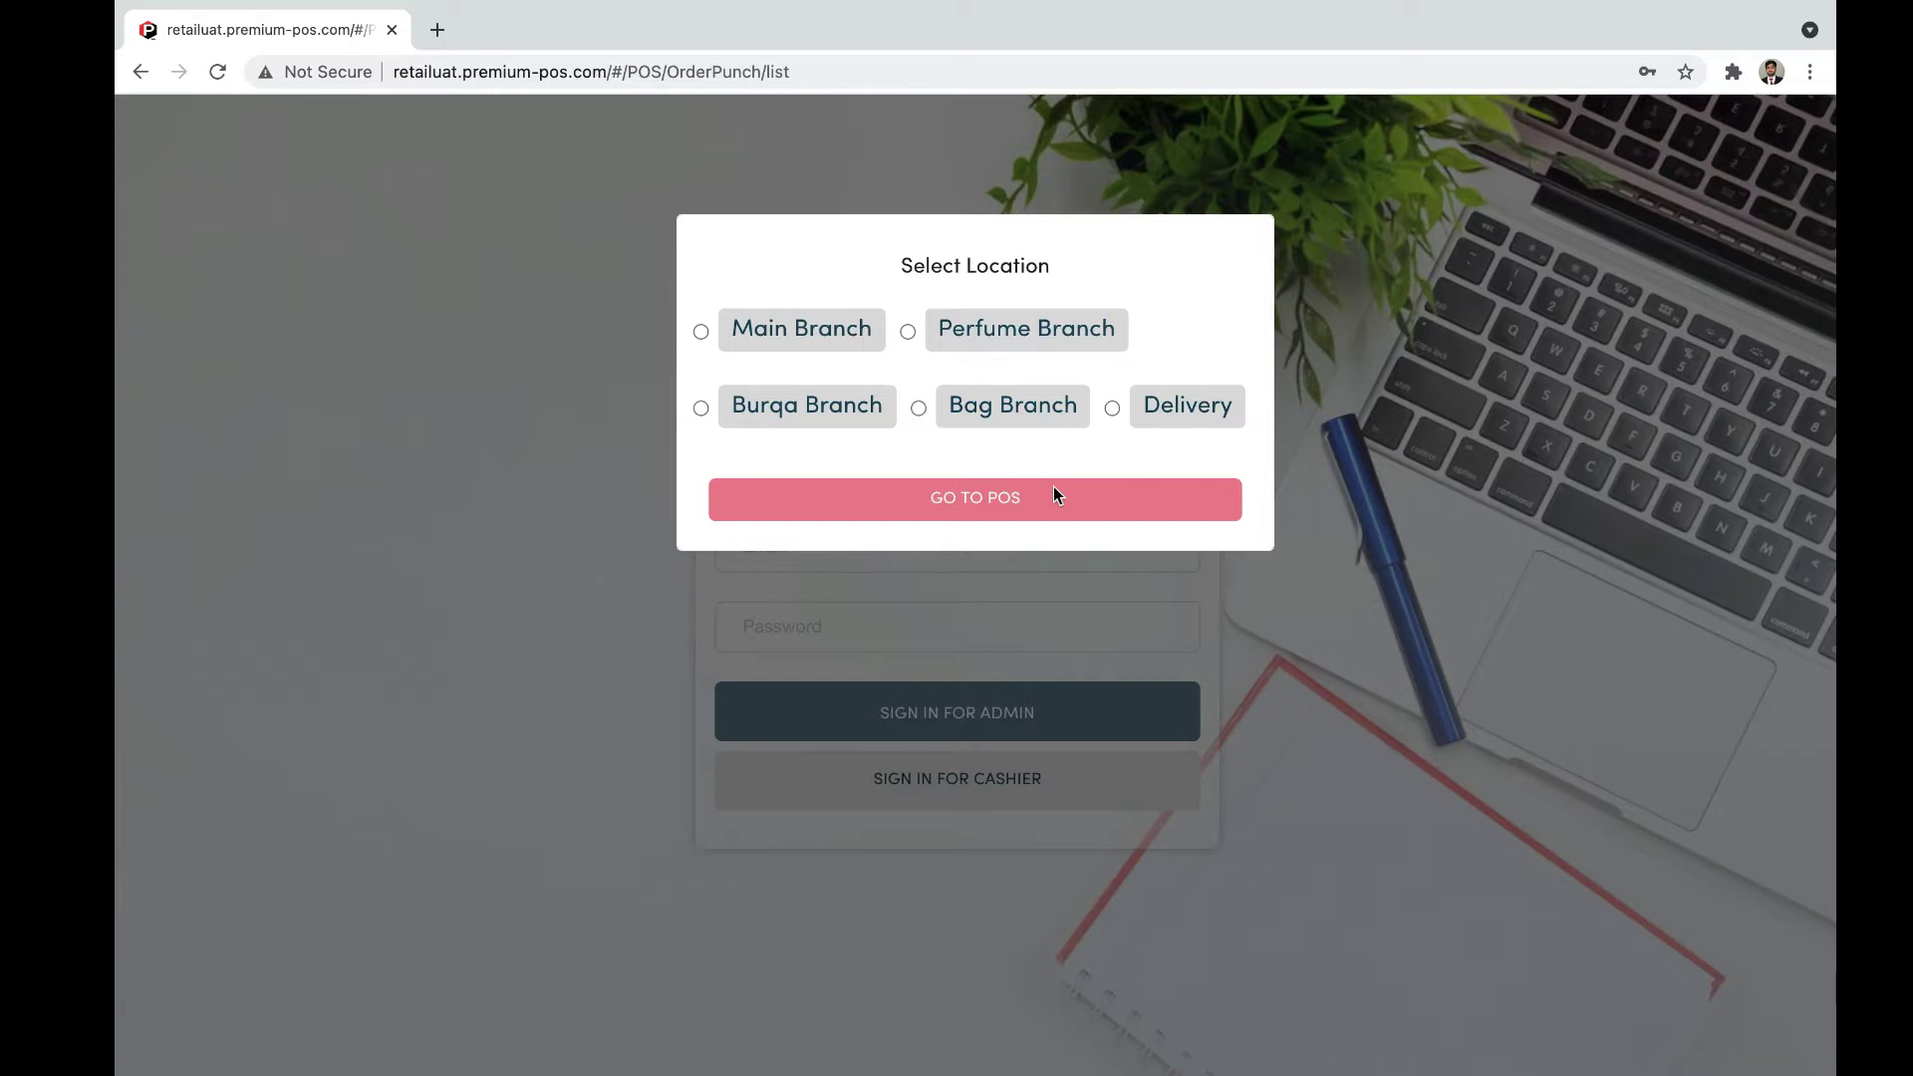
Step: Choose Main Branch as the location and enter the POS order list
{"action": "left_click", "coordinate": [805, 327]}
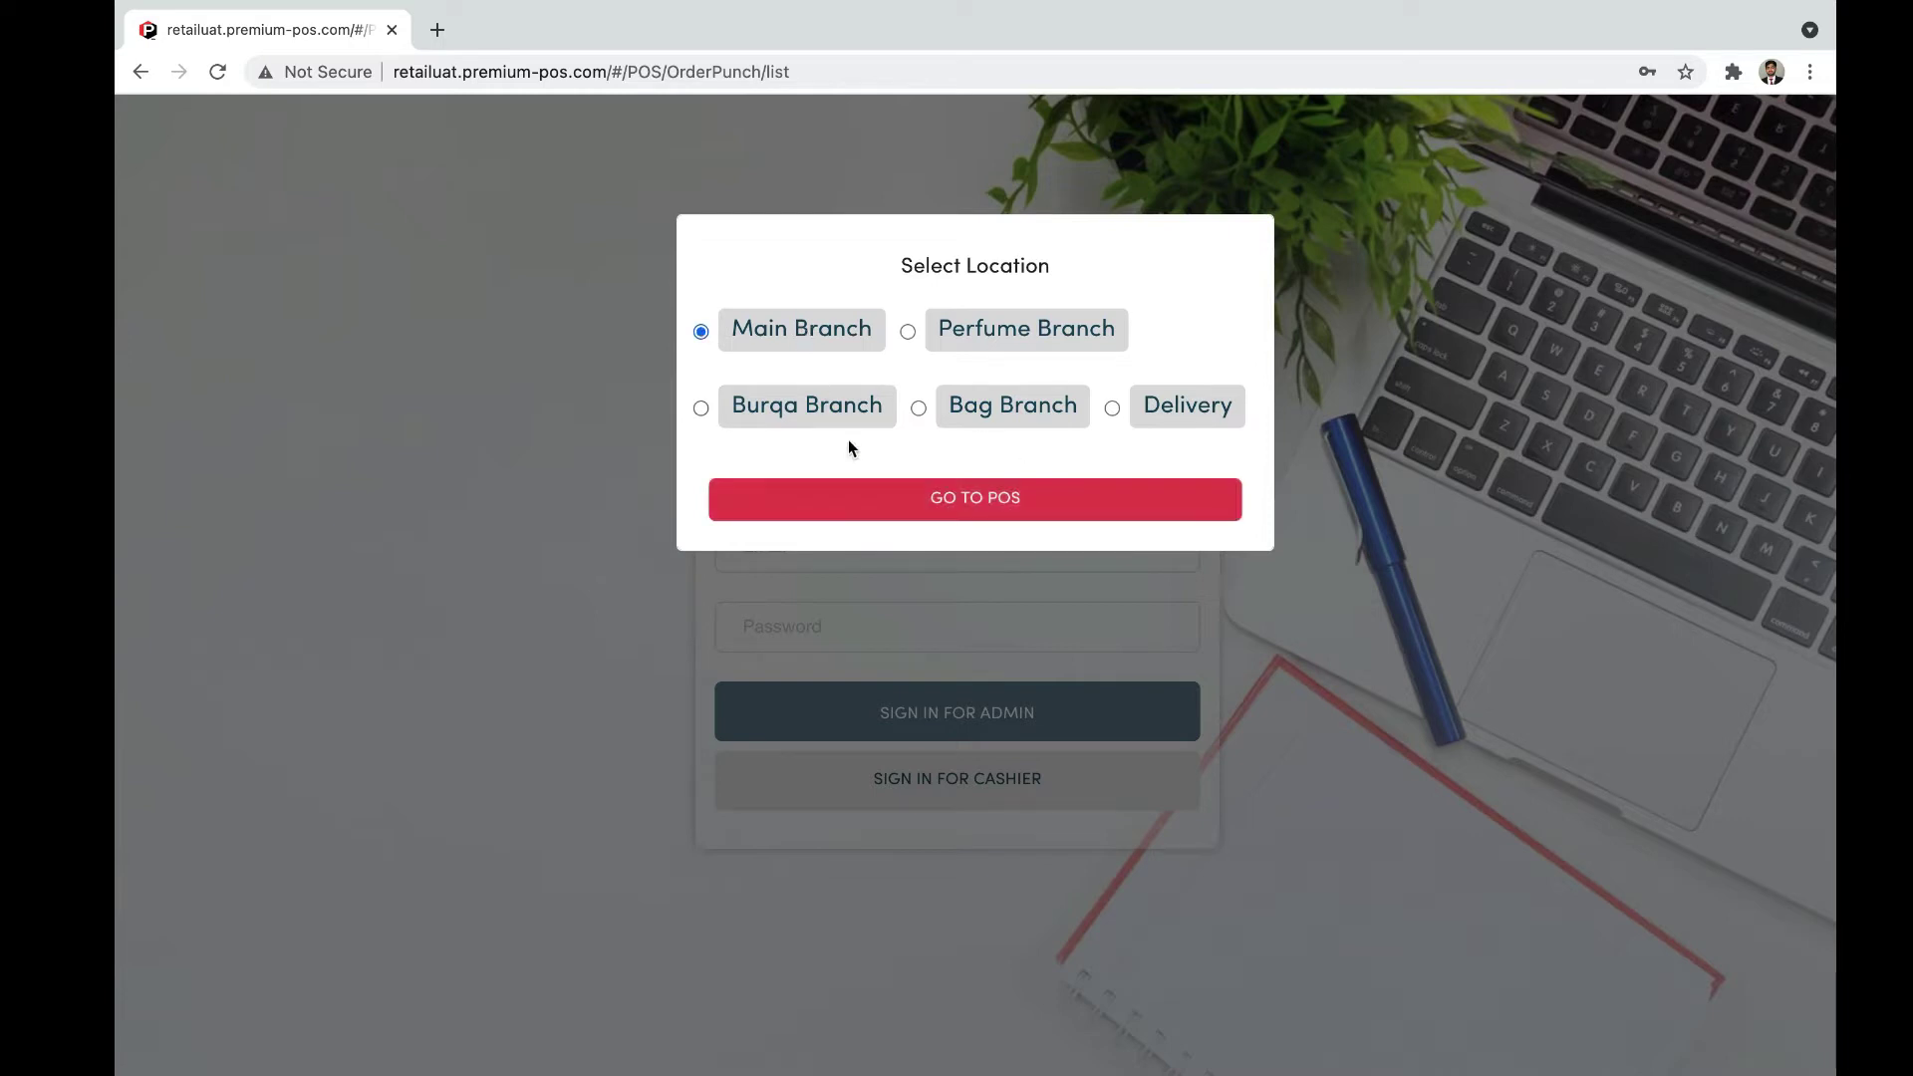
{"action": "left_click", "coordinate": [917, 504]}
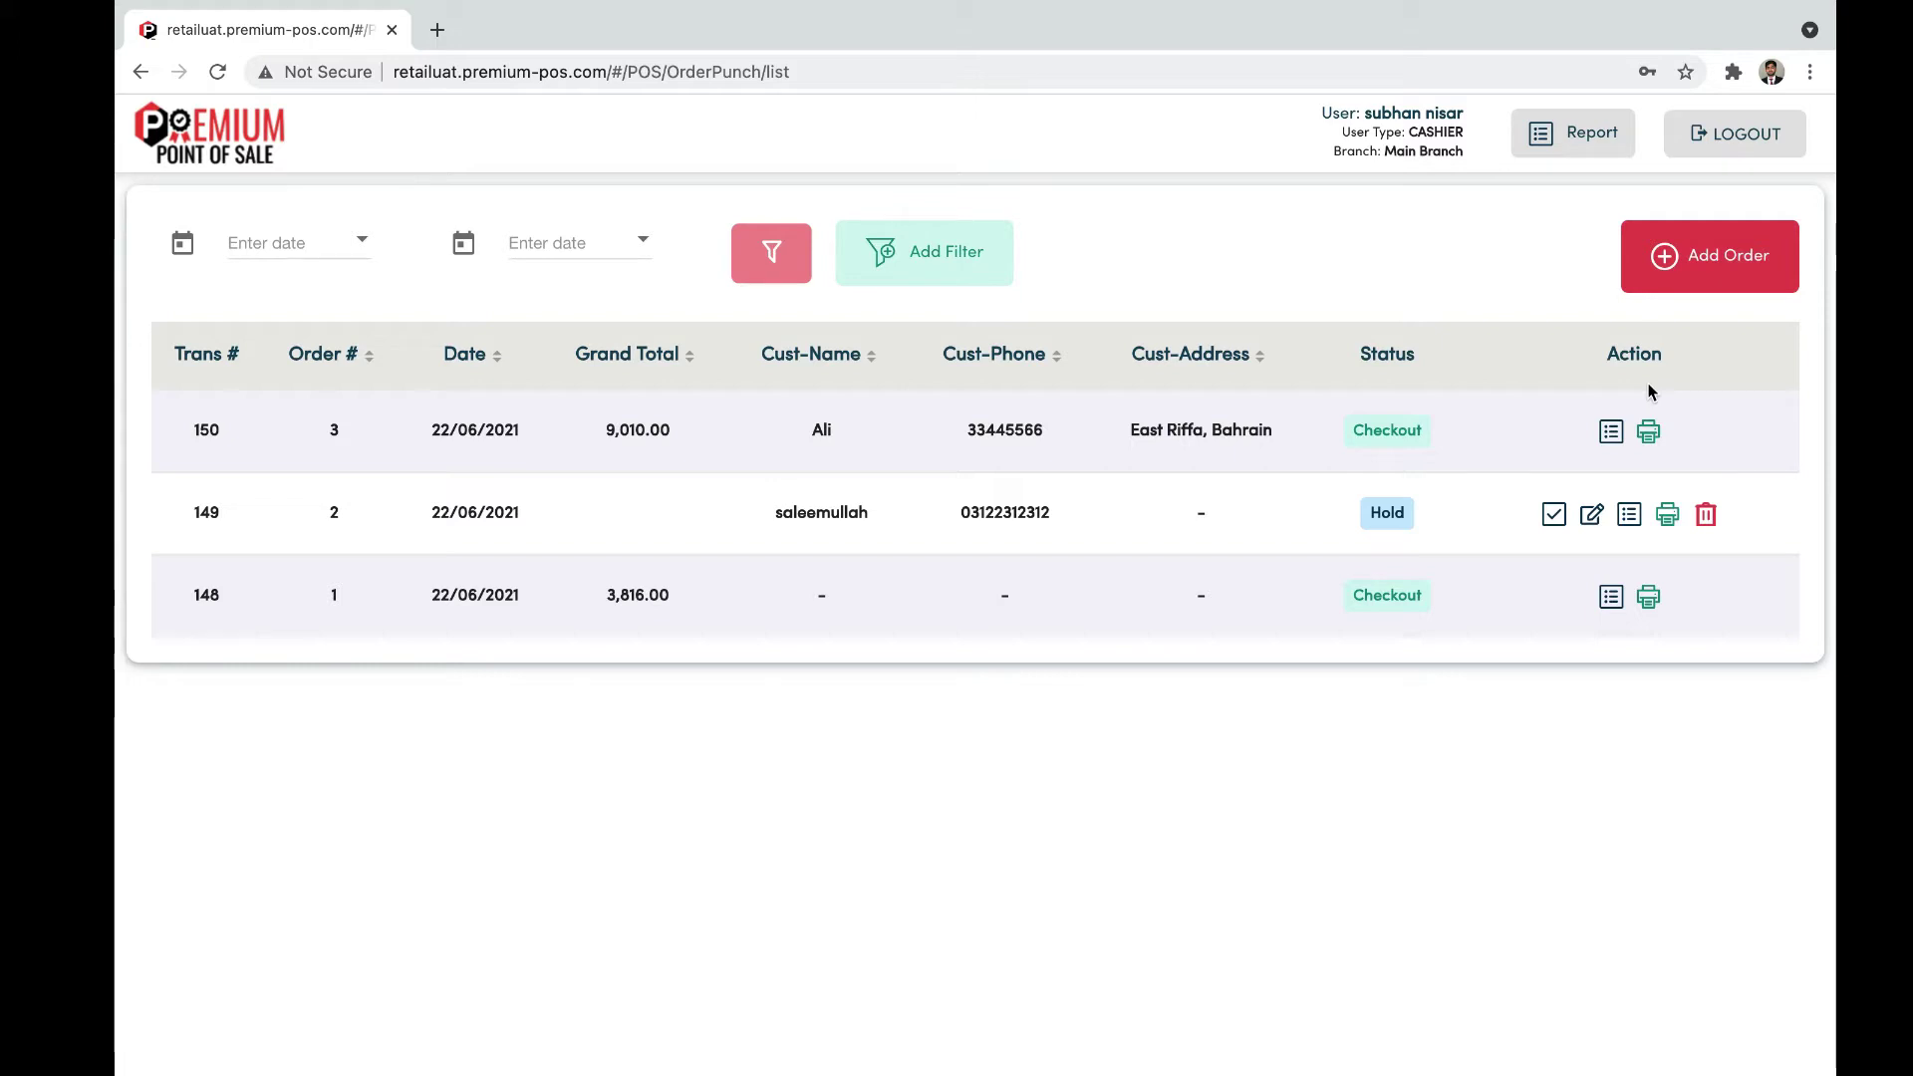
{"action": "left_click", "coordinate": [1611, 435]}
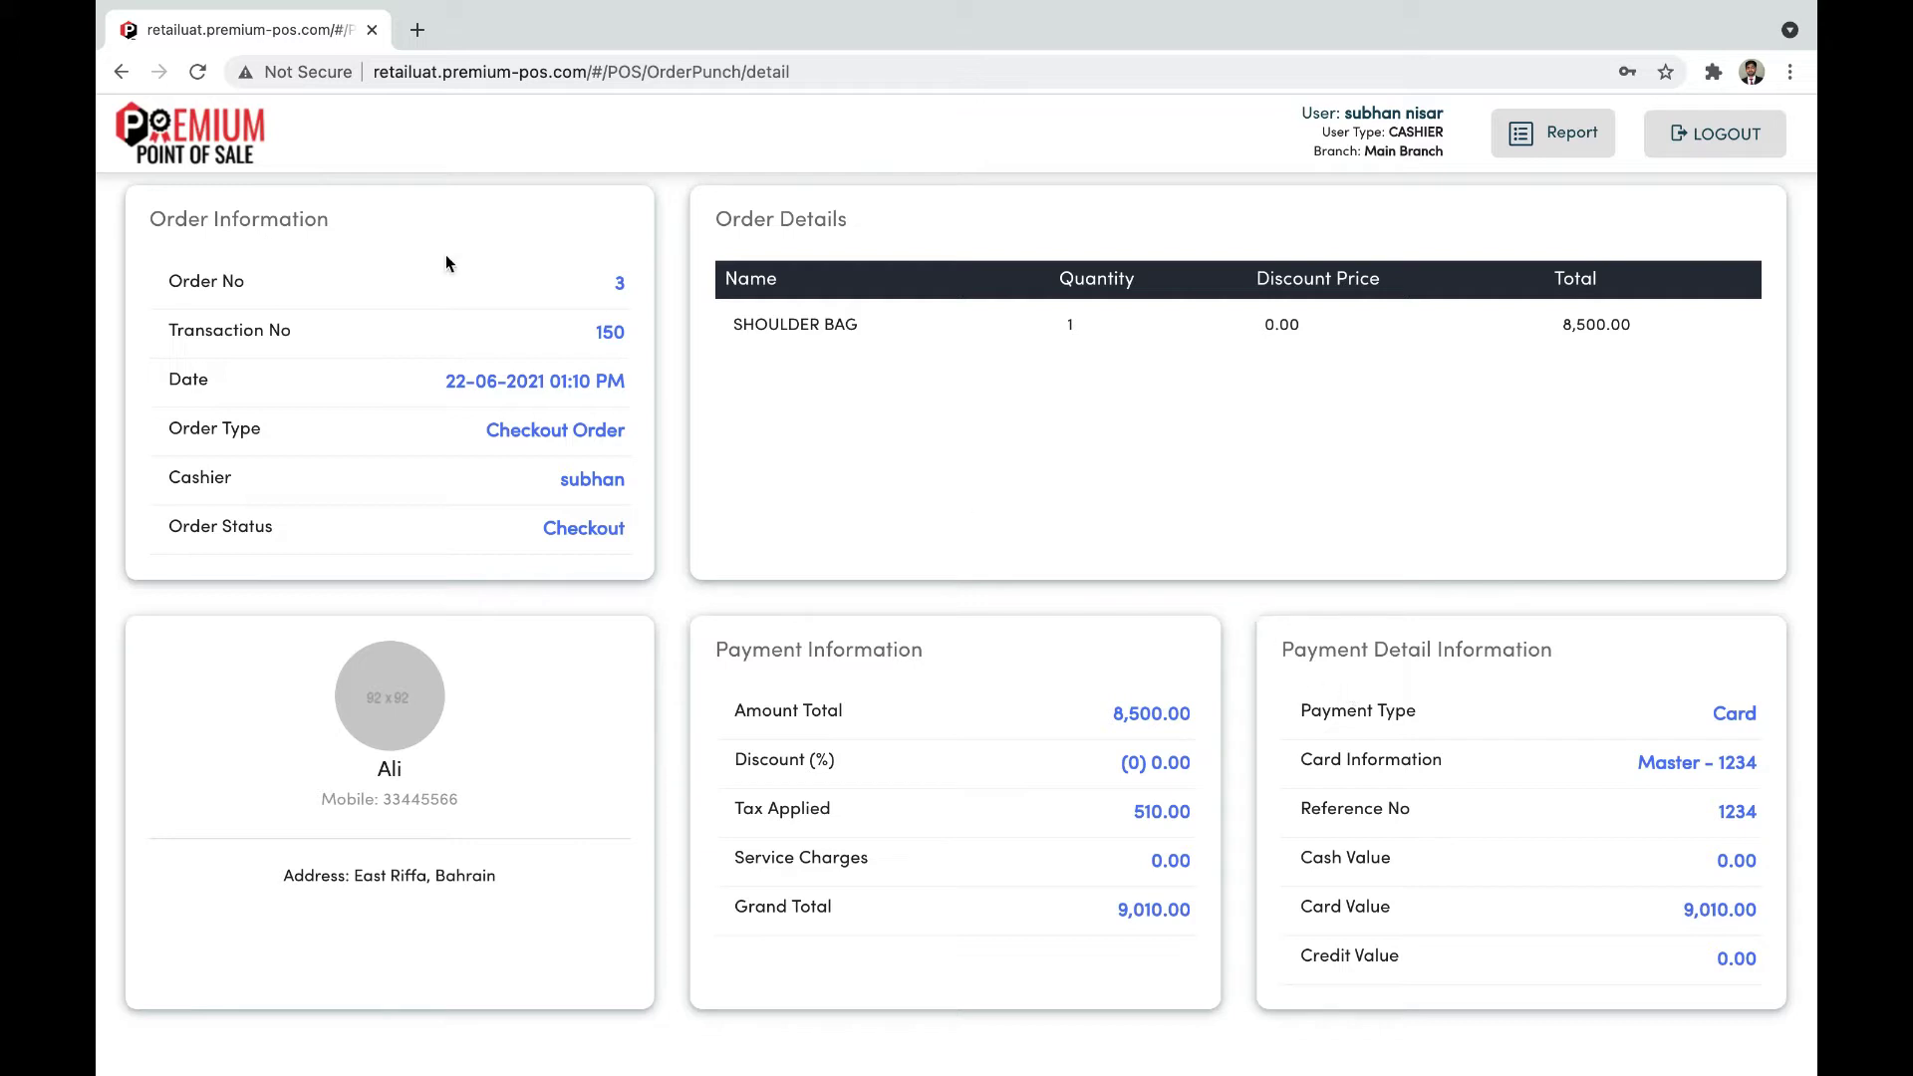
{"action": "left_click", "coordinate": [120, 71]}
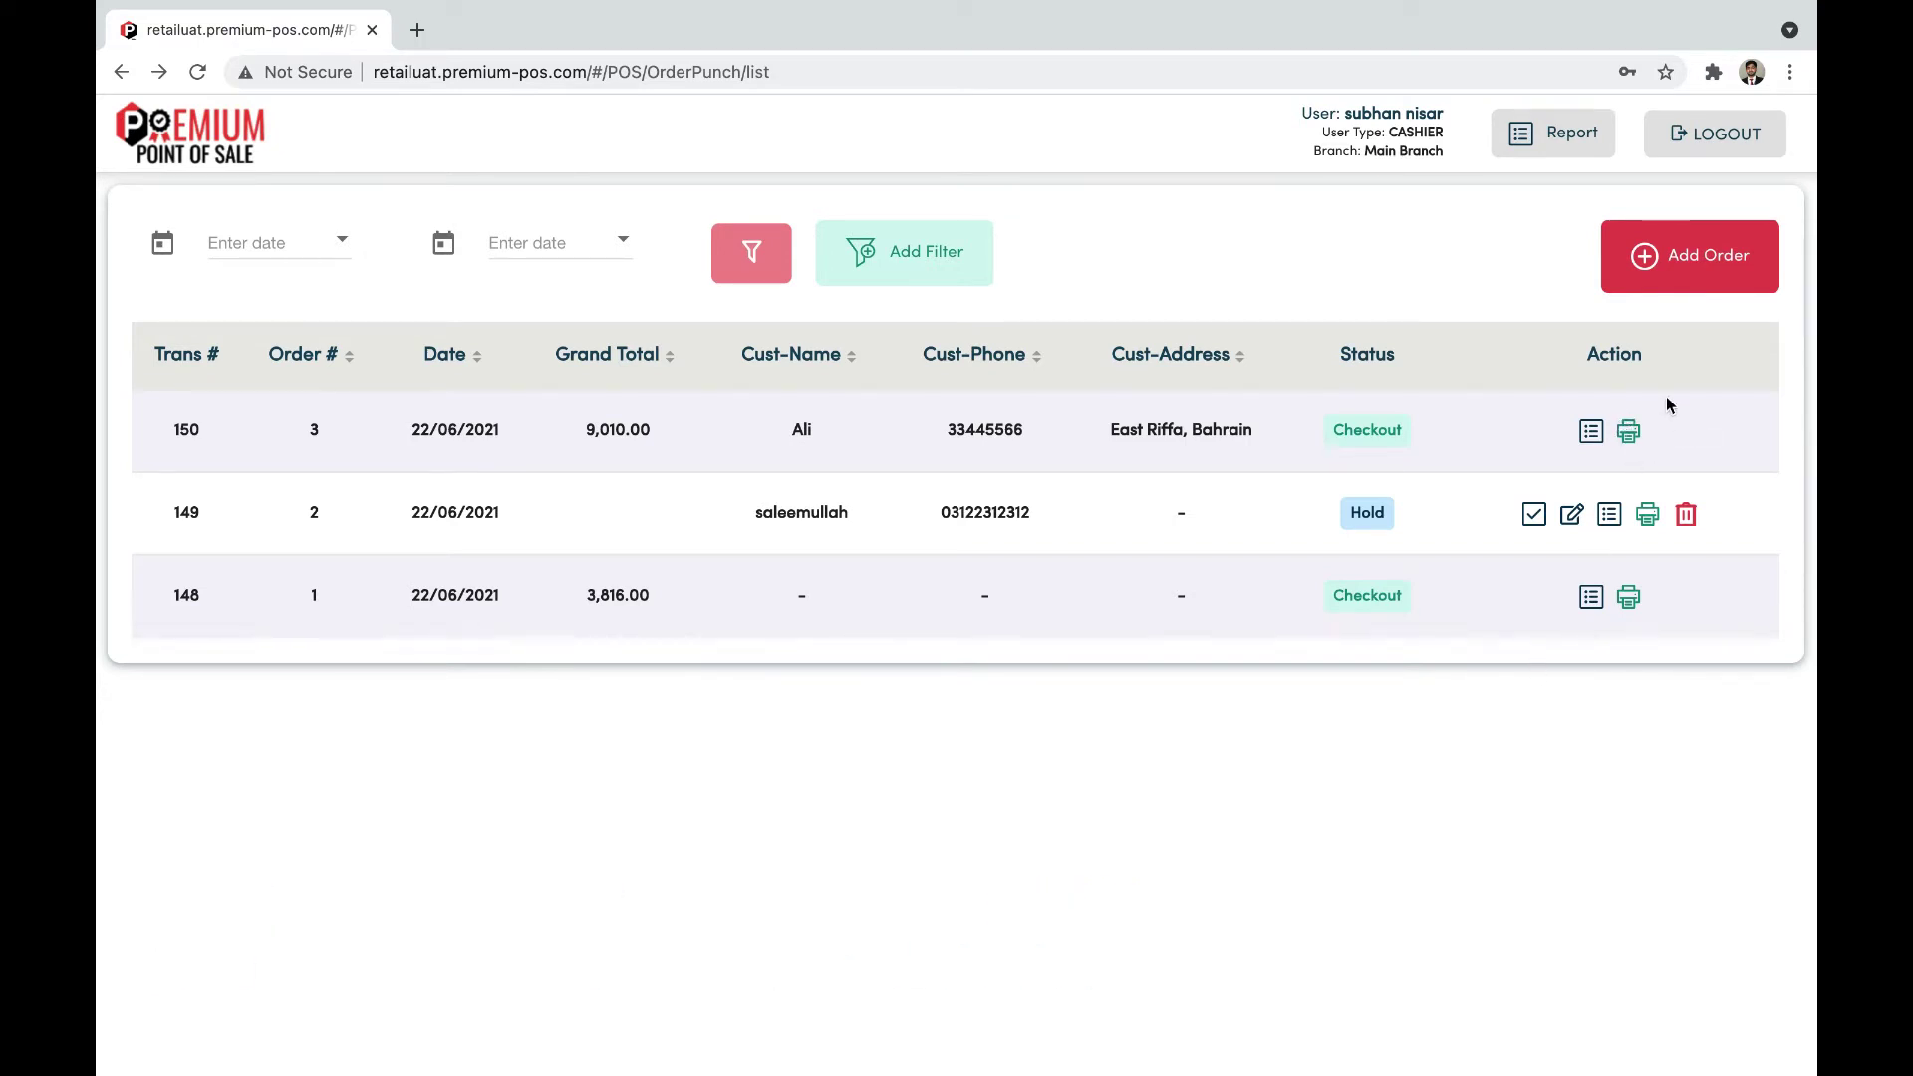
{"action": "left_click", "coordinate": [1628, 438]}
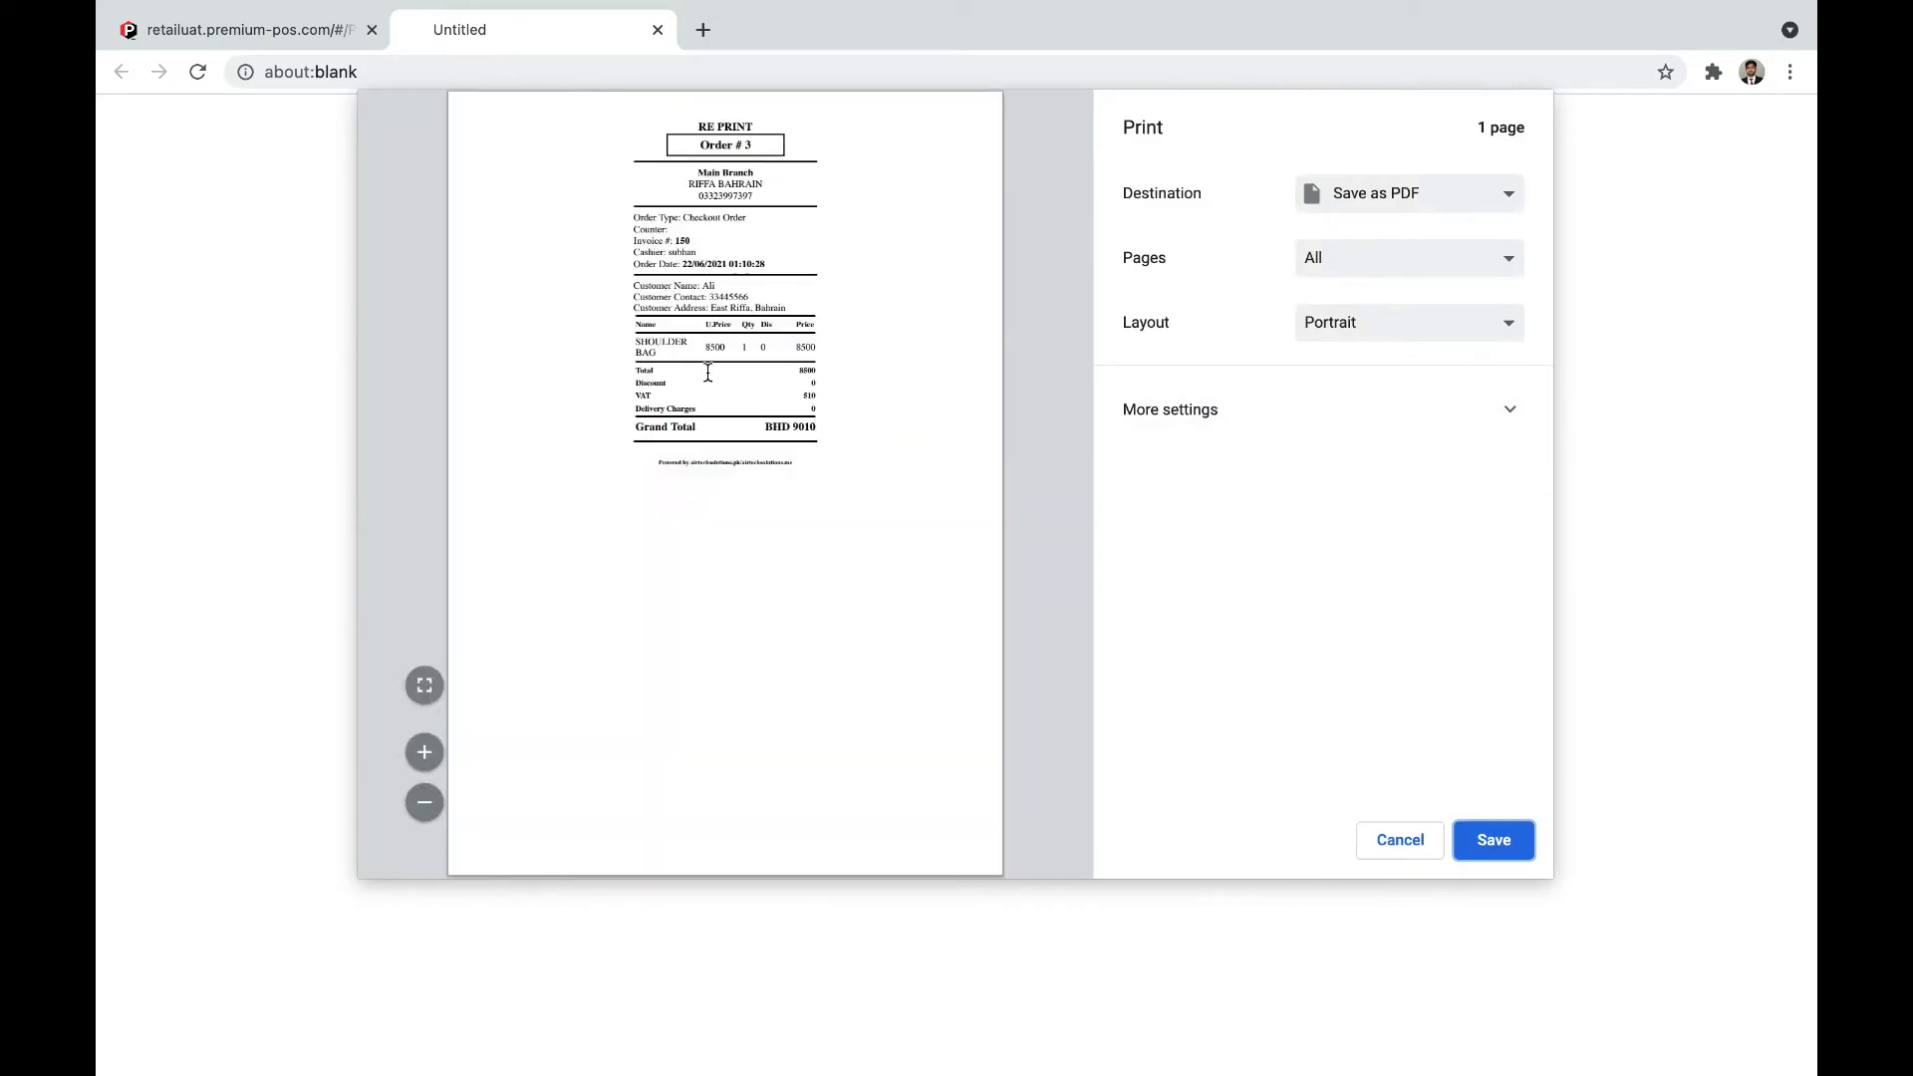
{"action": "left_click", "coordinate": [1400, 849]}
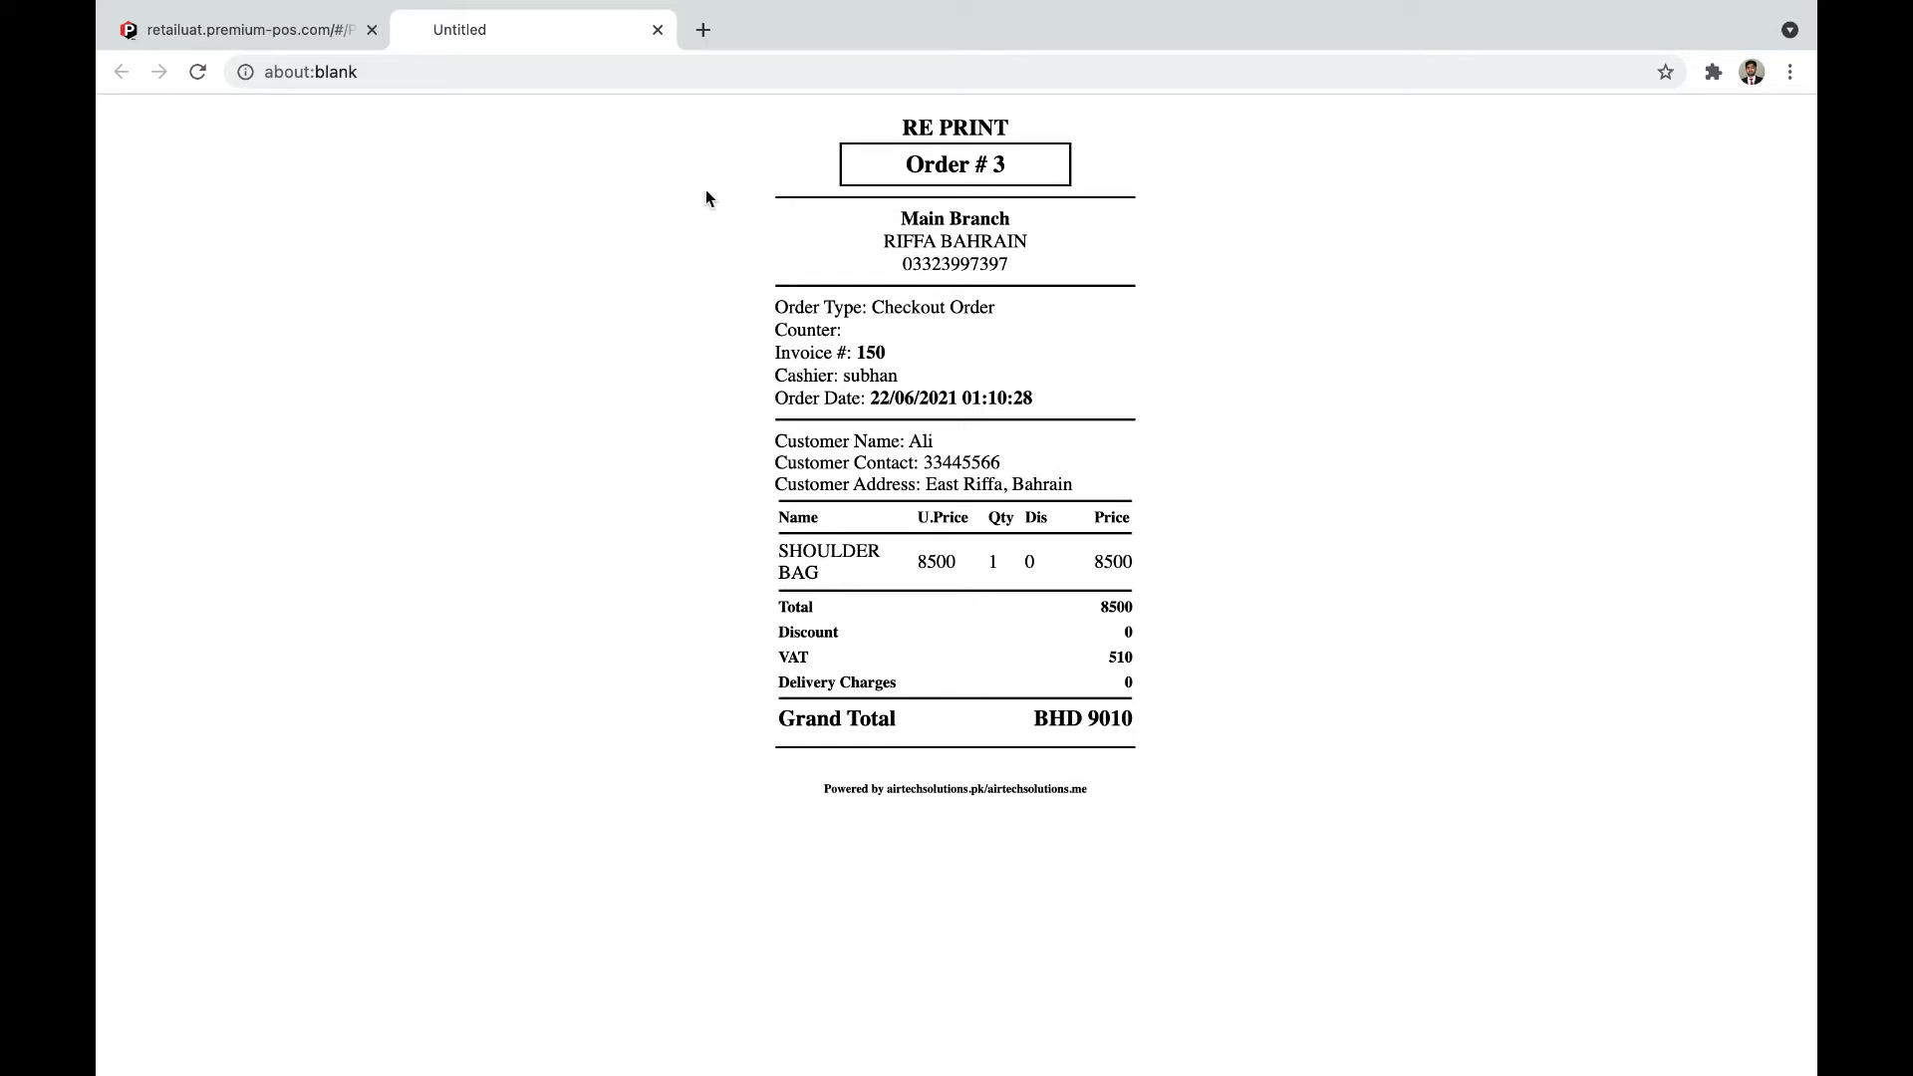
{"action": "left_click", "coordinate": [658, 31]}
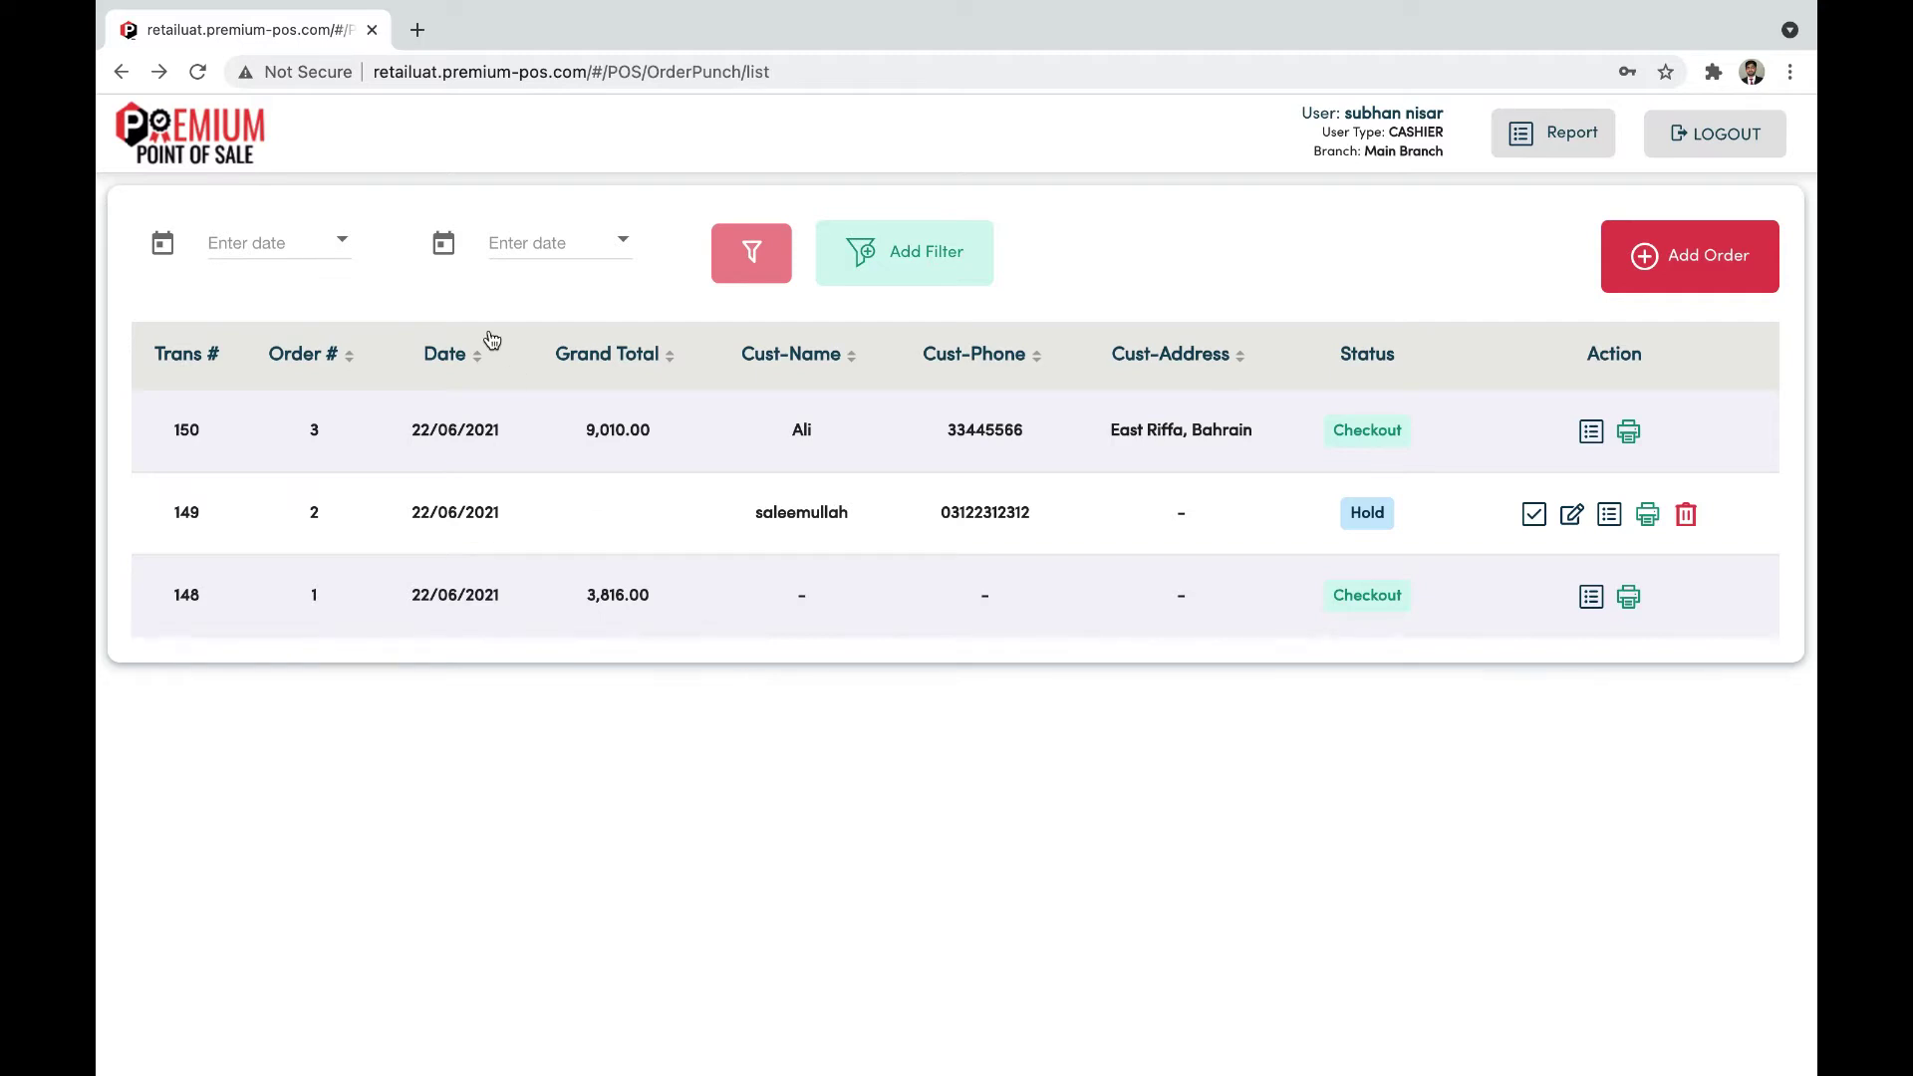
Step: Filter the order list to the range 1 May 2021 through 22 June 2021
{"action": "left_click", "coordinate": [321, 251]}
{"action": "scroll", "coordinate": [363, 362], "scroll_direction": "up", "scroll_amount": 5}
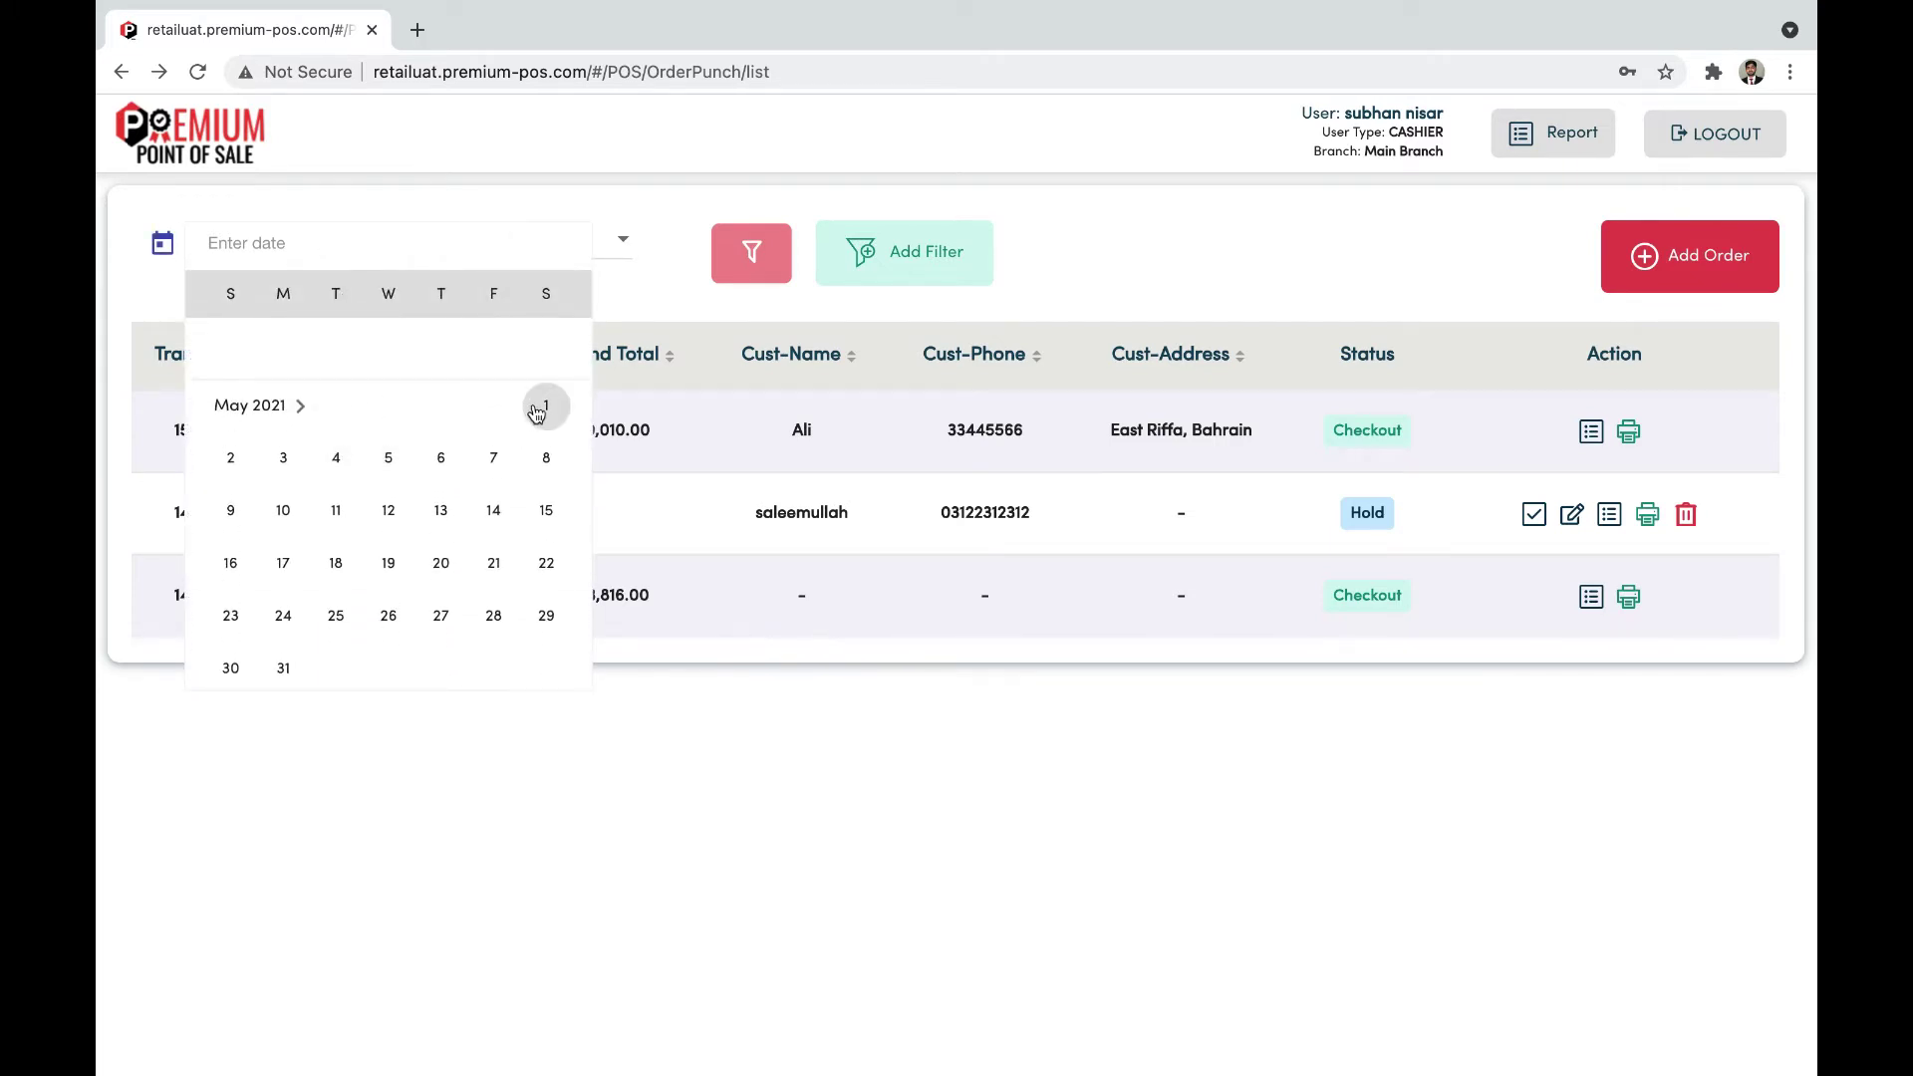
{"action": "left_click", "coordinate": [543, 406]}
{"action": "left_click", "coordinate": [611, 245]}
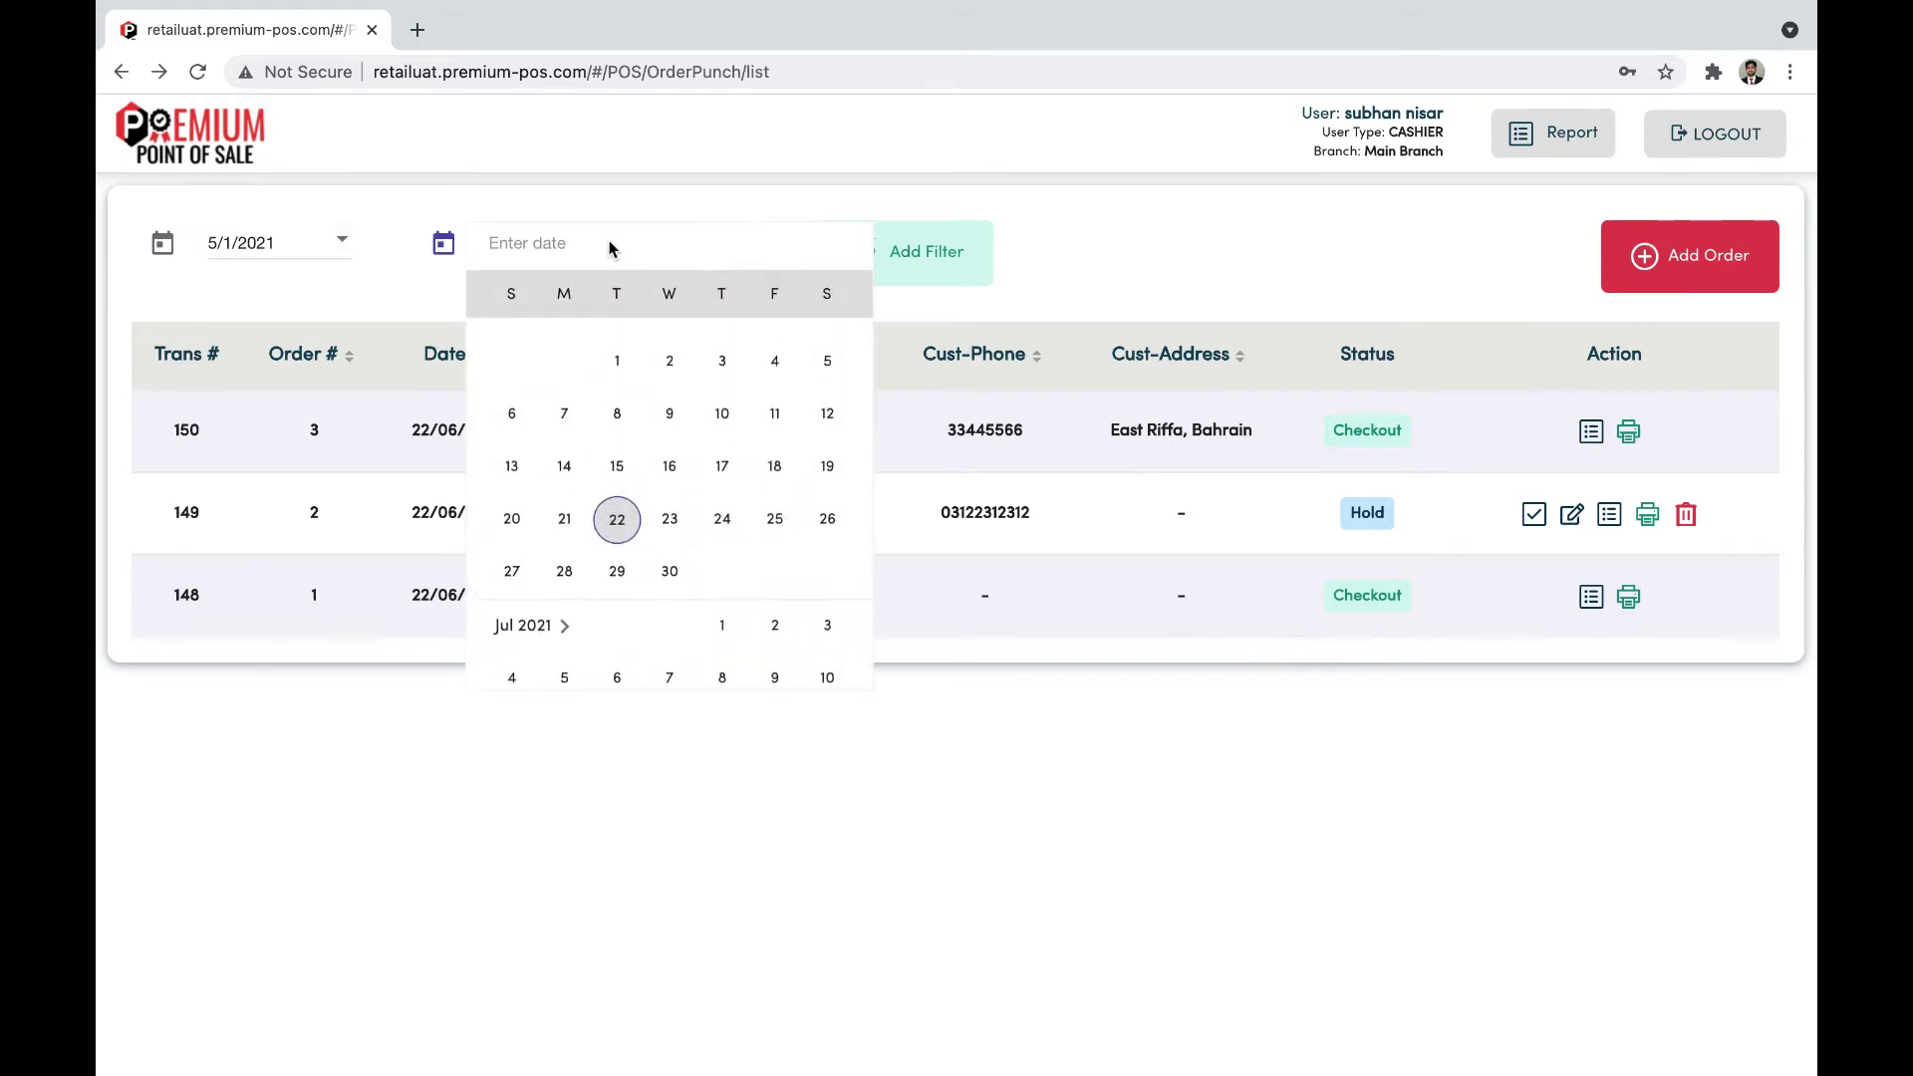
{"action": "left_click", "coordinate": [617, 494]}
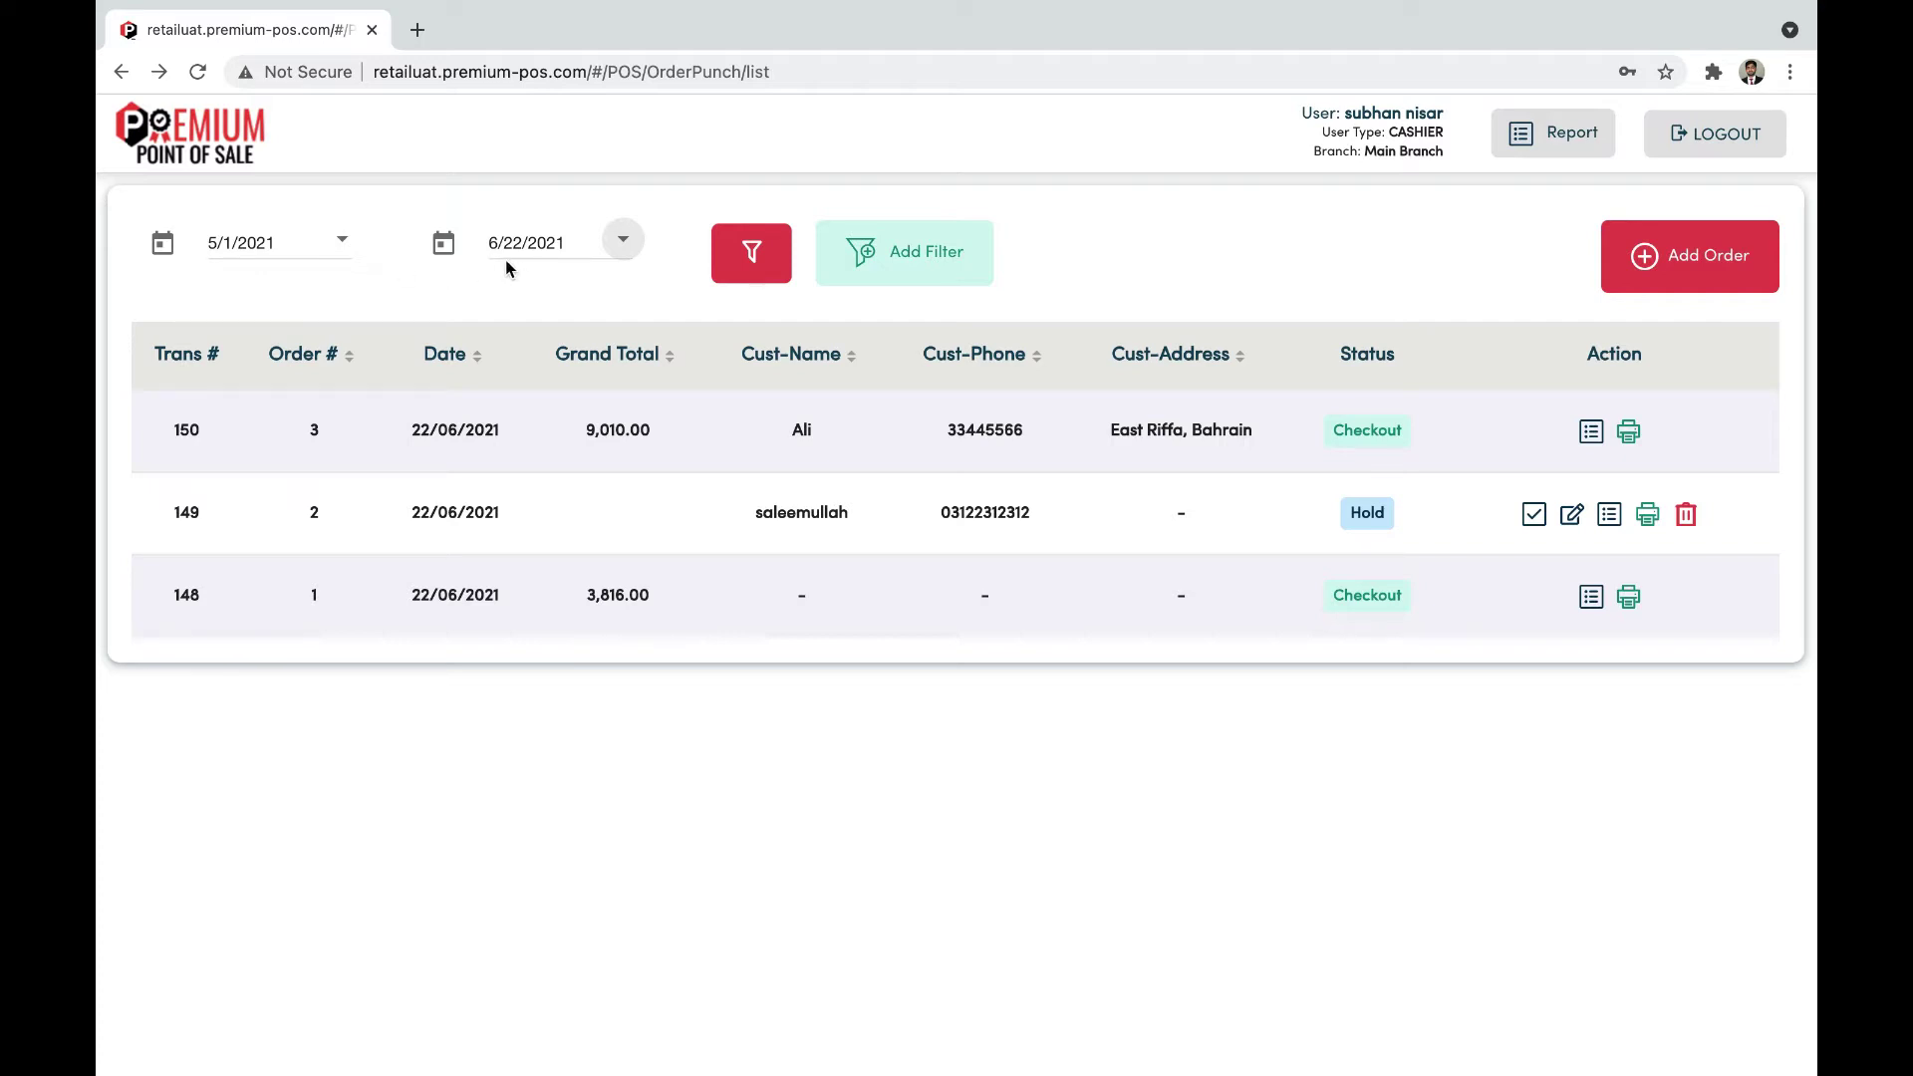
{"action": "left_click", "coordinate": [762, 279]}
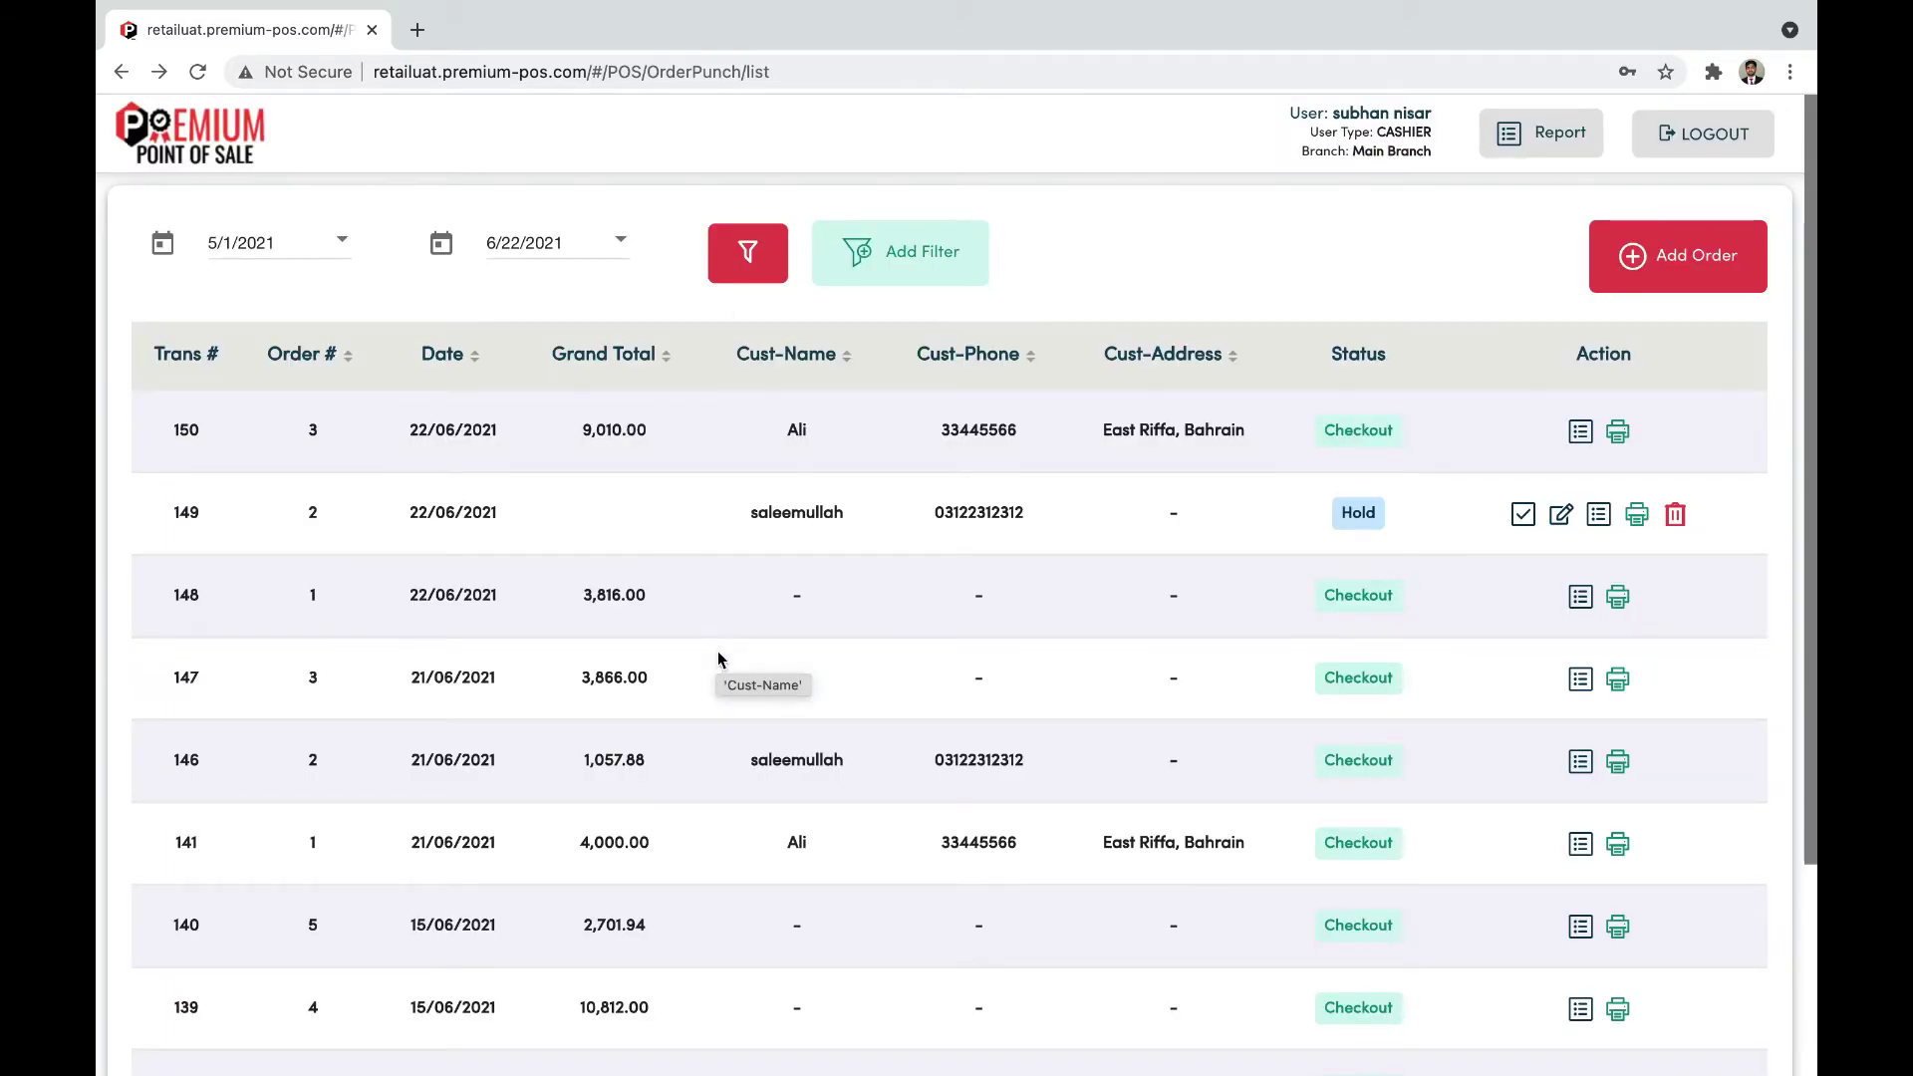
Step: Add per-column filter boxes beneath the order table headers
{"action": "scroll", "coordinate": [724, 842], "scroll_direction": "down", "scroll_amount": 1}
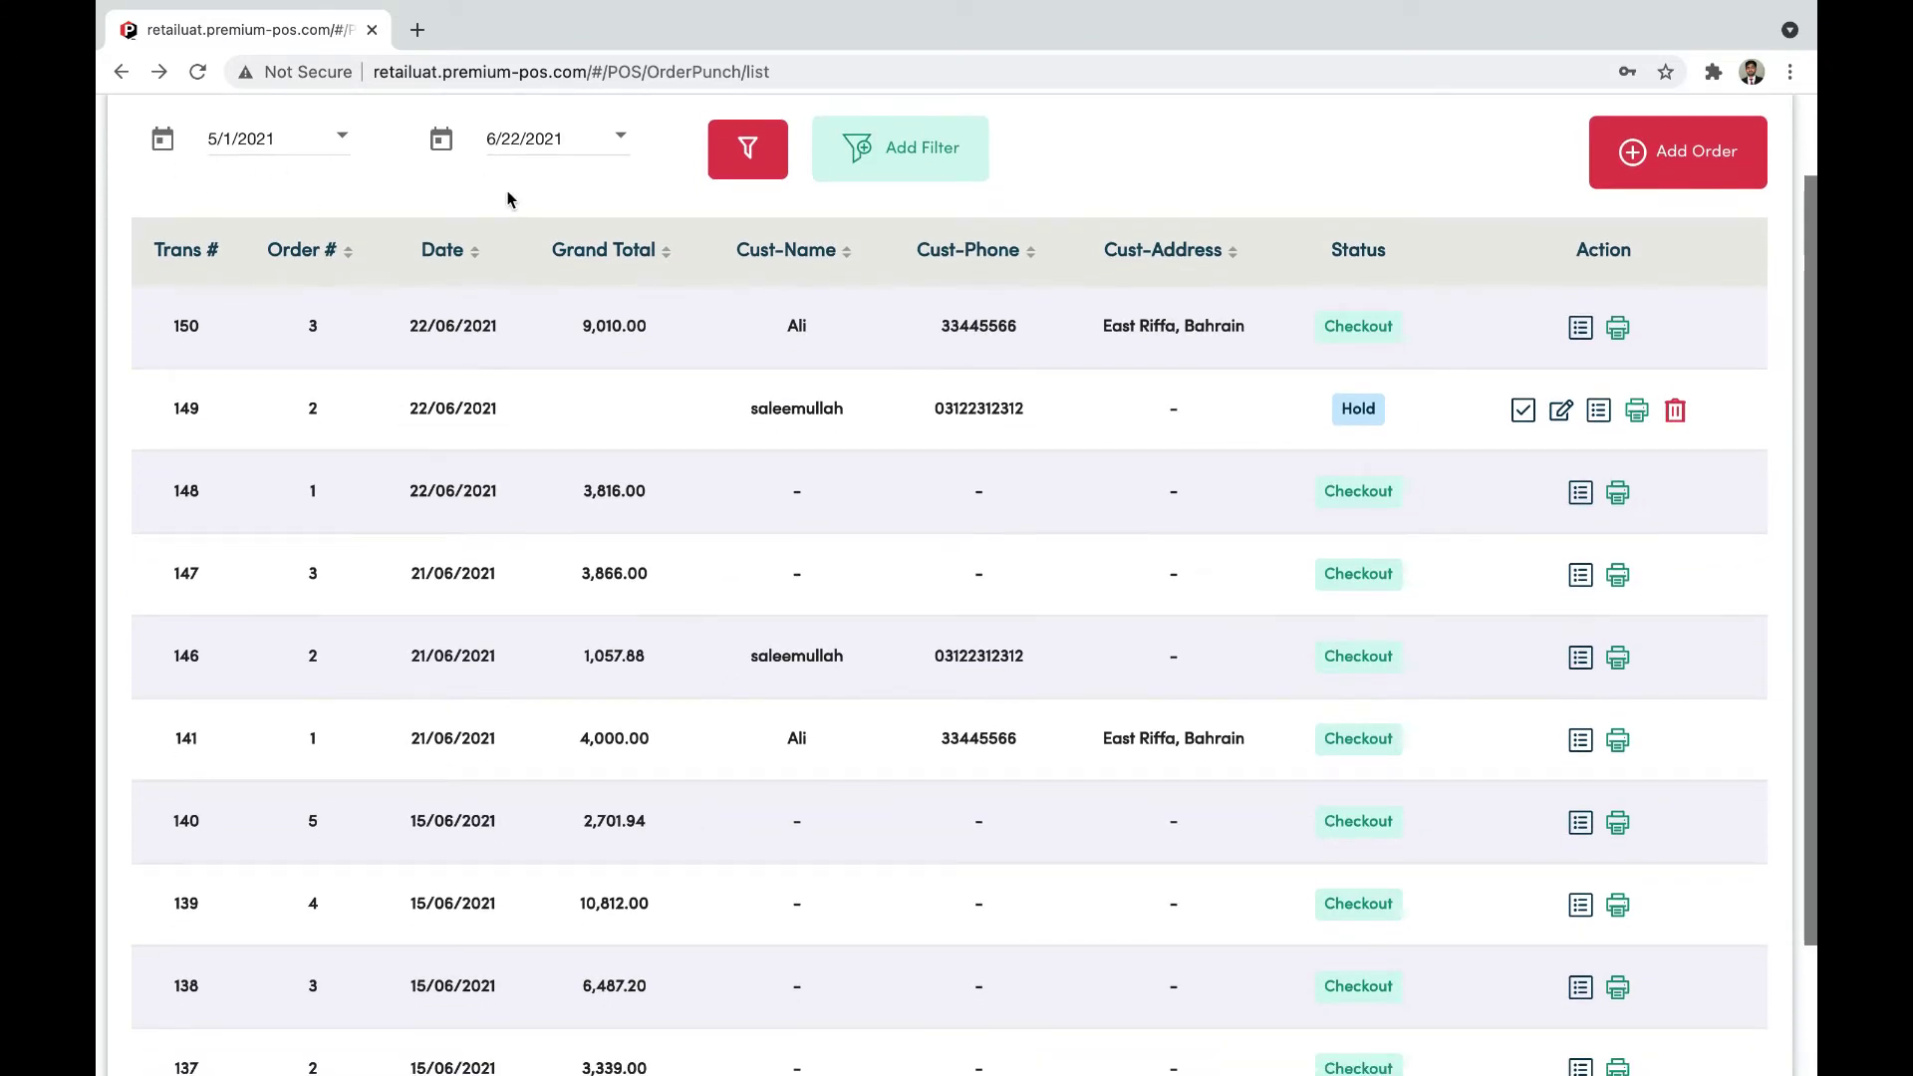
{"action": "scroll", "coordinate": [622, 239], "scroll_direction": "up", "scroll_amount": 1}
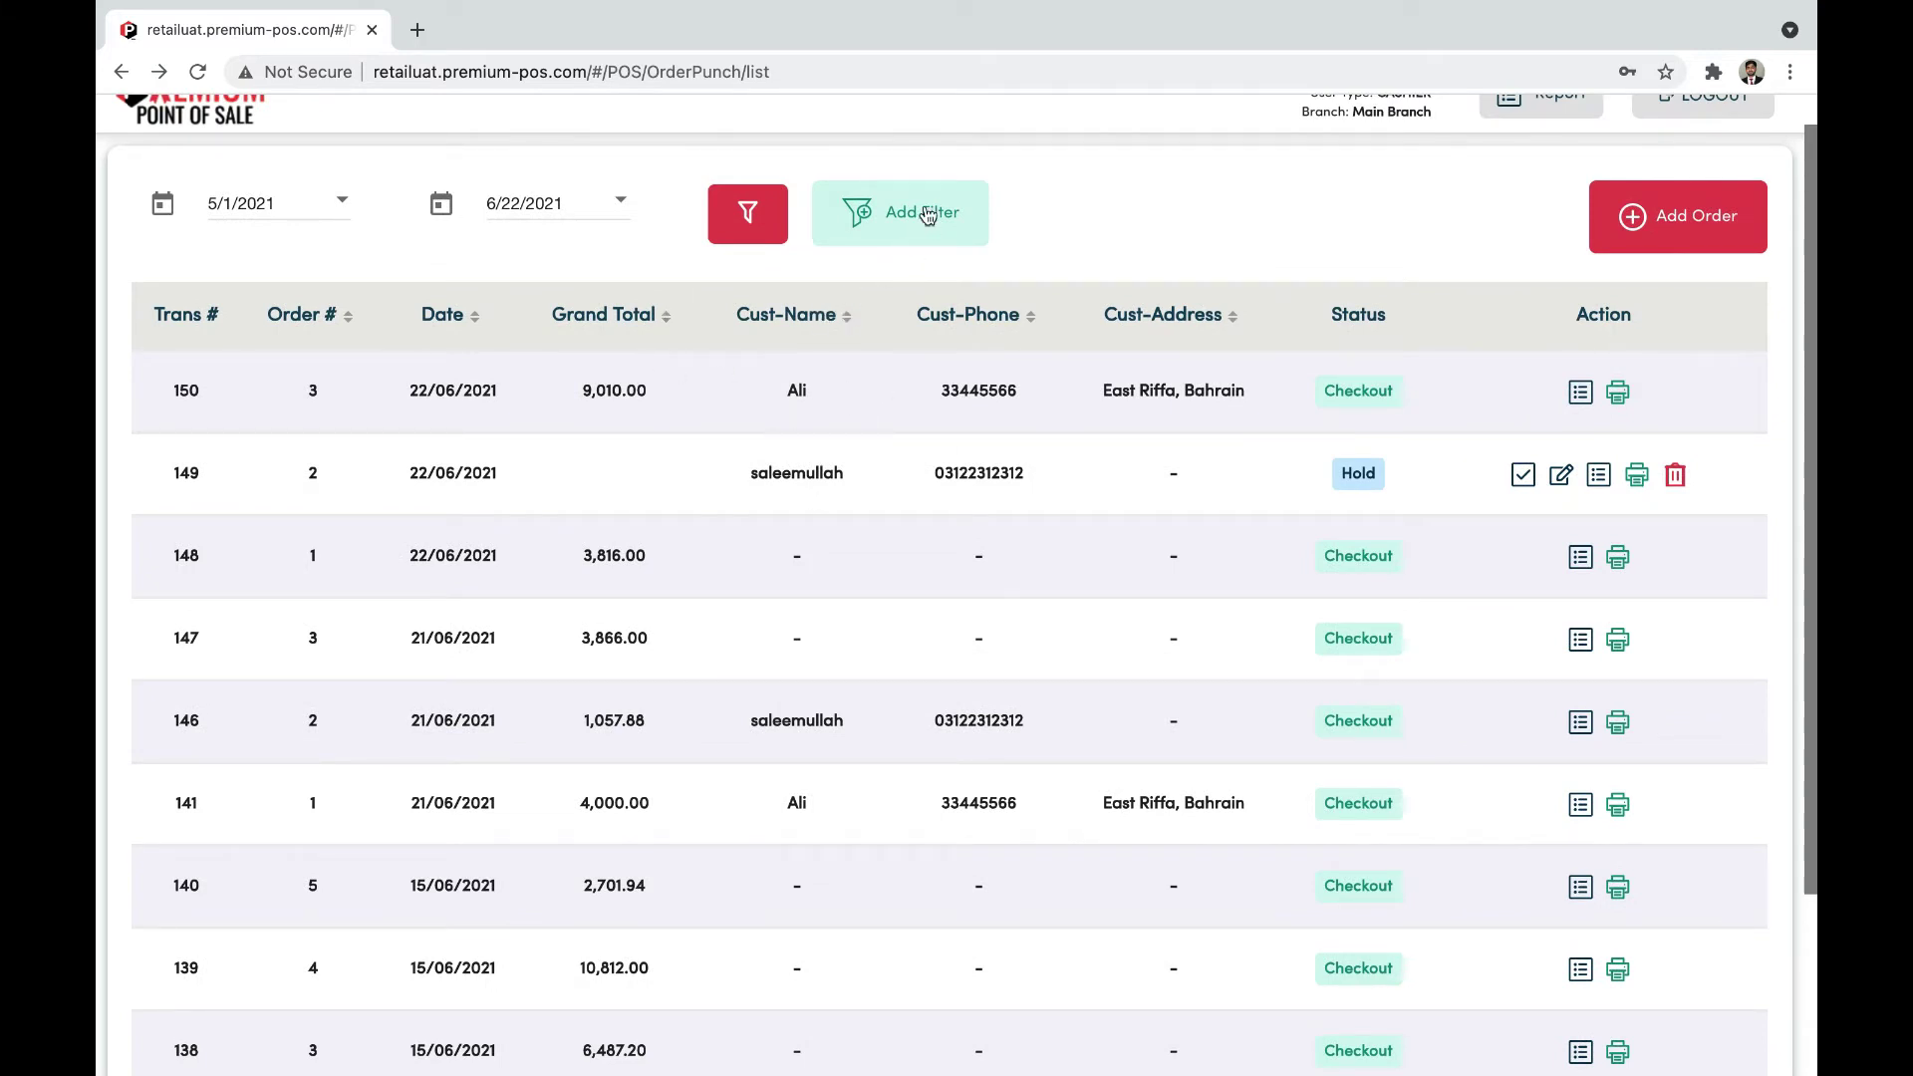
{"action": "left_click", "coordinate": [943, 239]}
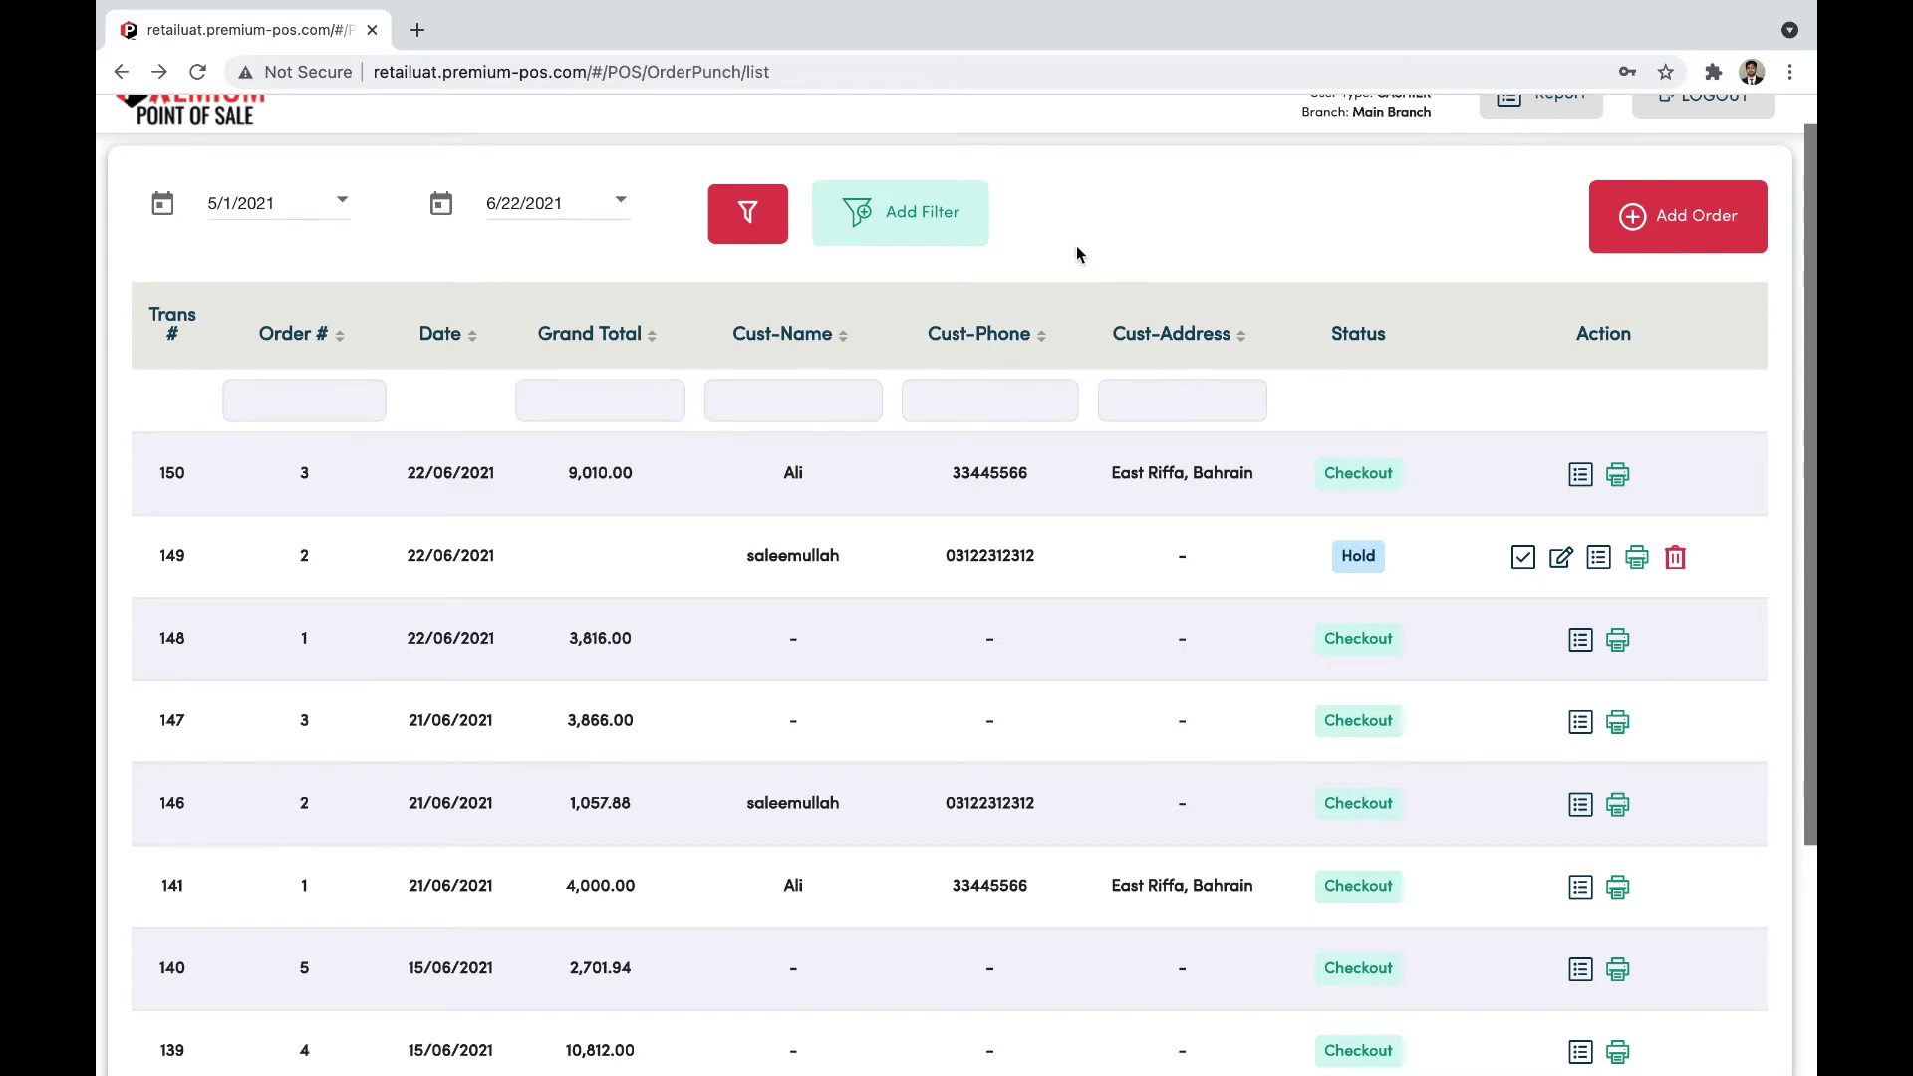
Step: Filter the orders by the customer's name in Cust-Name and check the available report types
{"action": "left_click", "coordinate": [840, 414]}
{"action": "type", "text": "ali"}
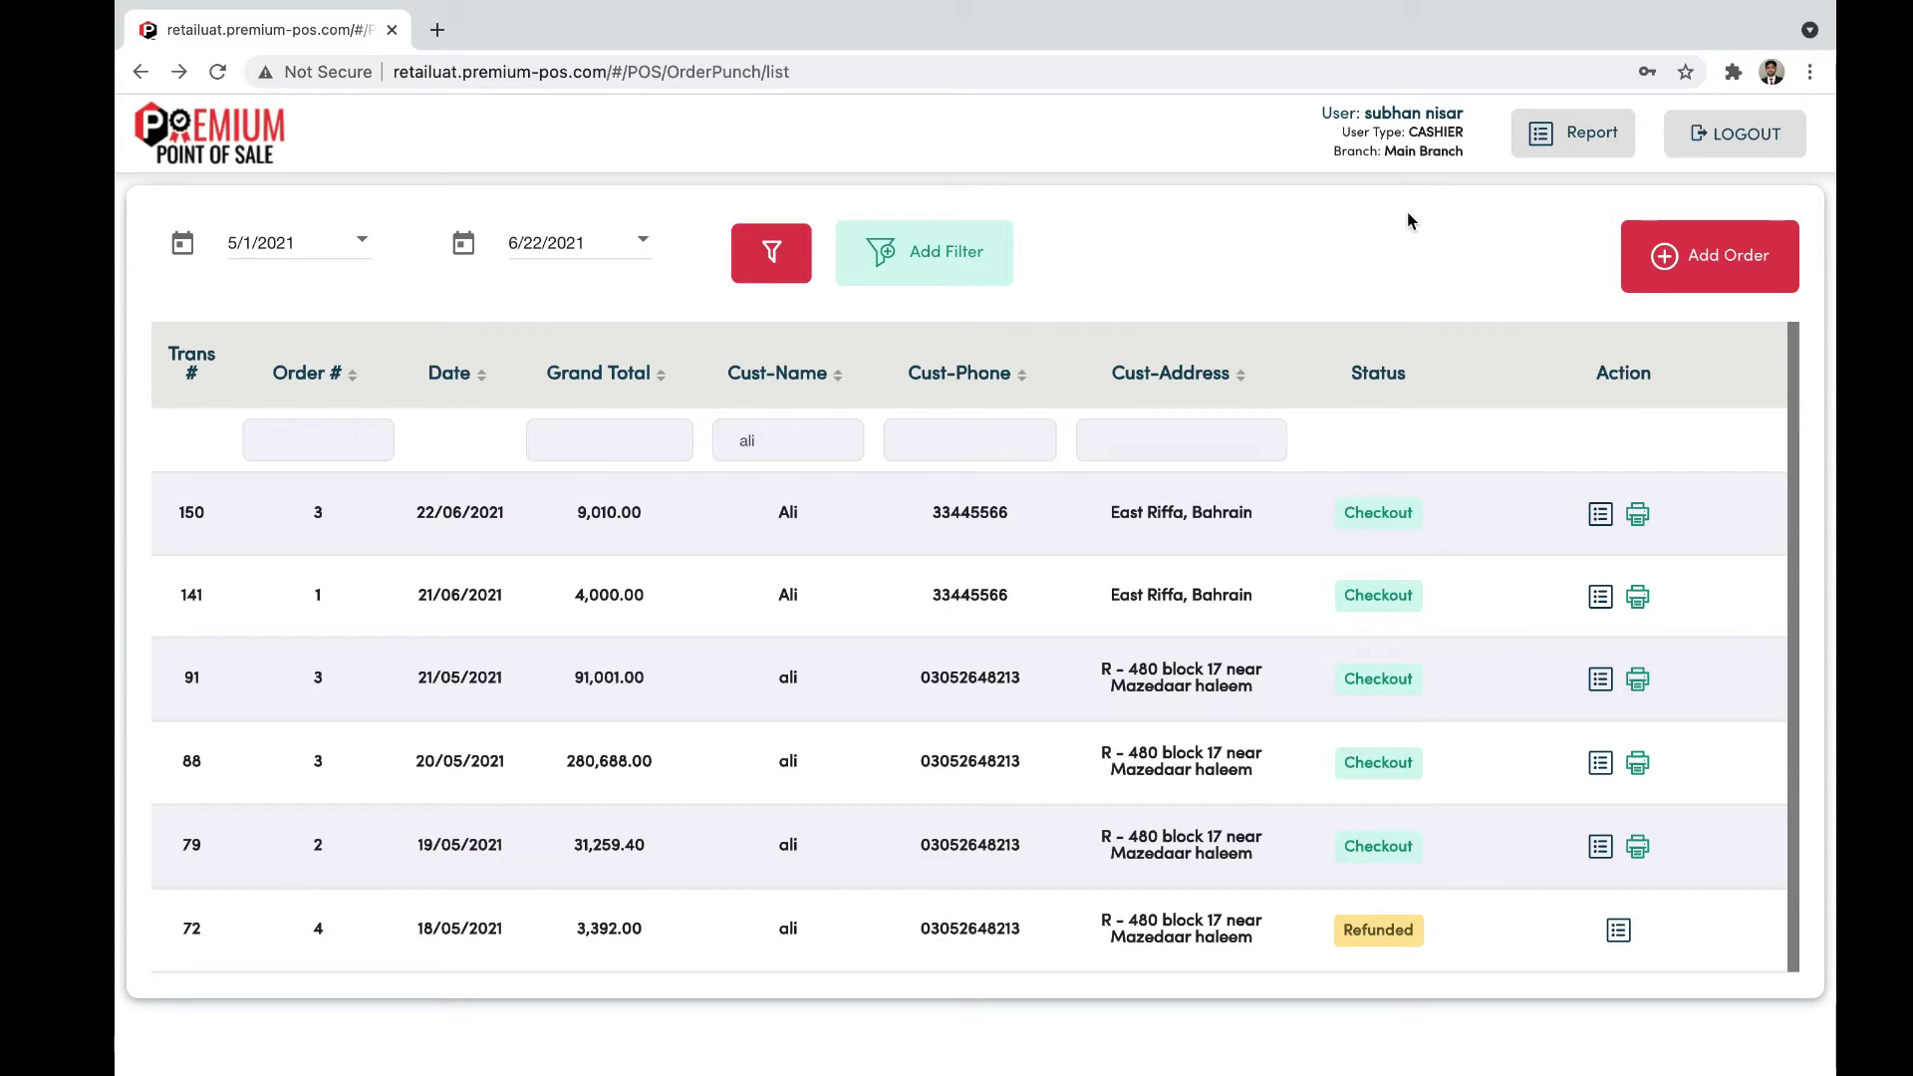
{"action": "left_click", "coordinate": [1569, 153]}
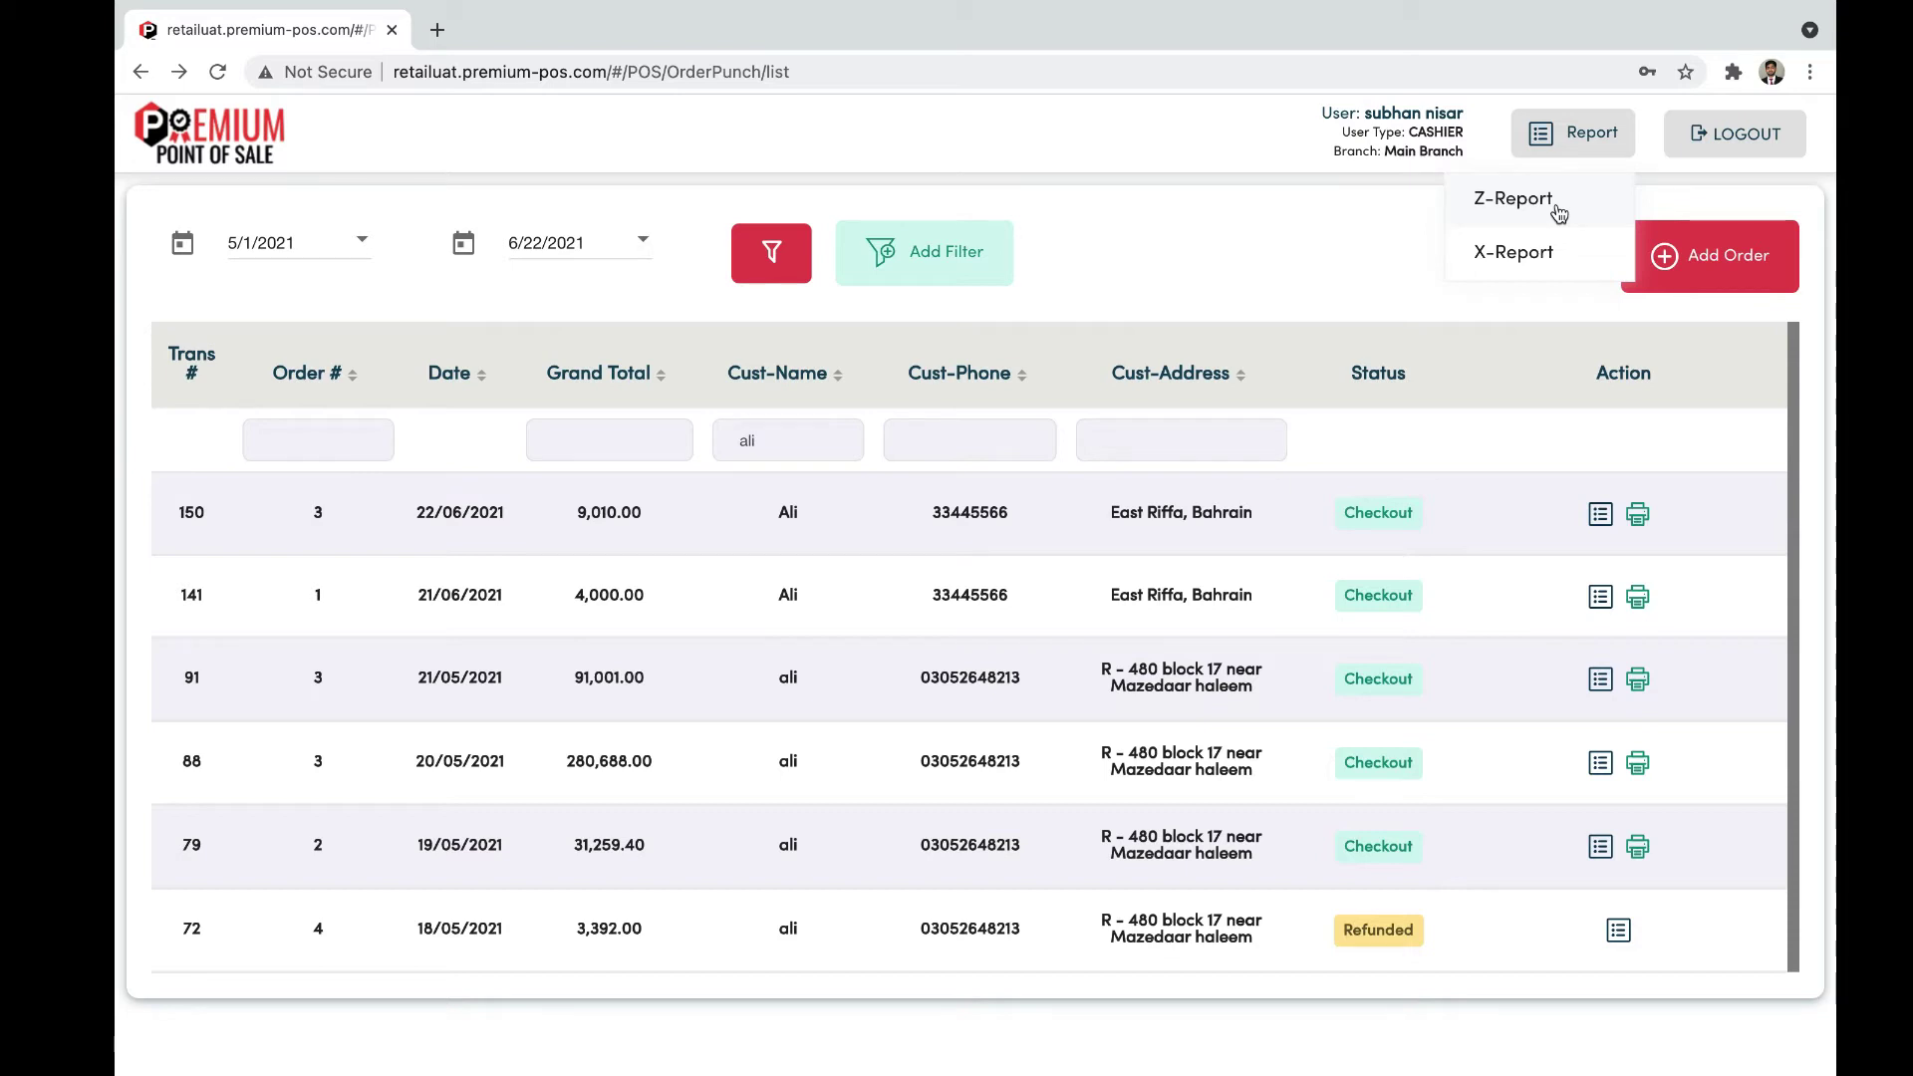
Step: Generate the Z-Report for All Users at Main Branch
{"action": "left_click", "coordinate": [1546, 209]}
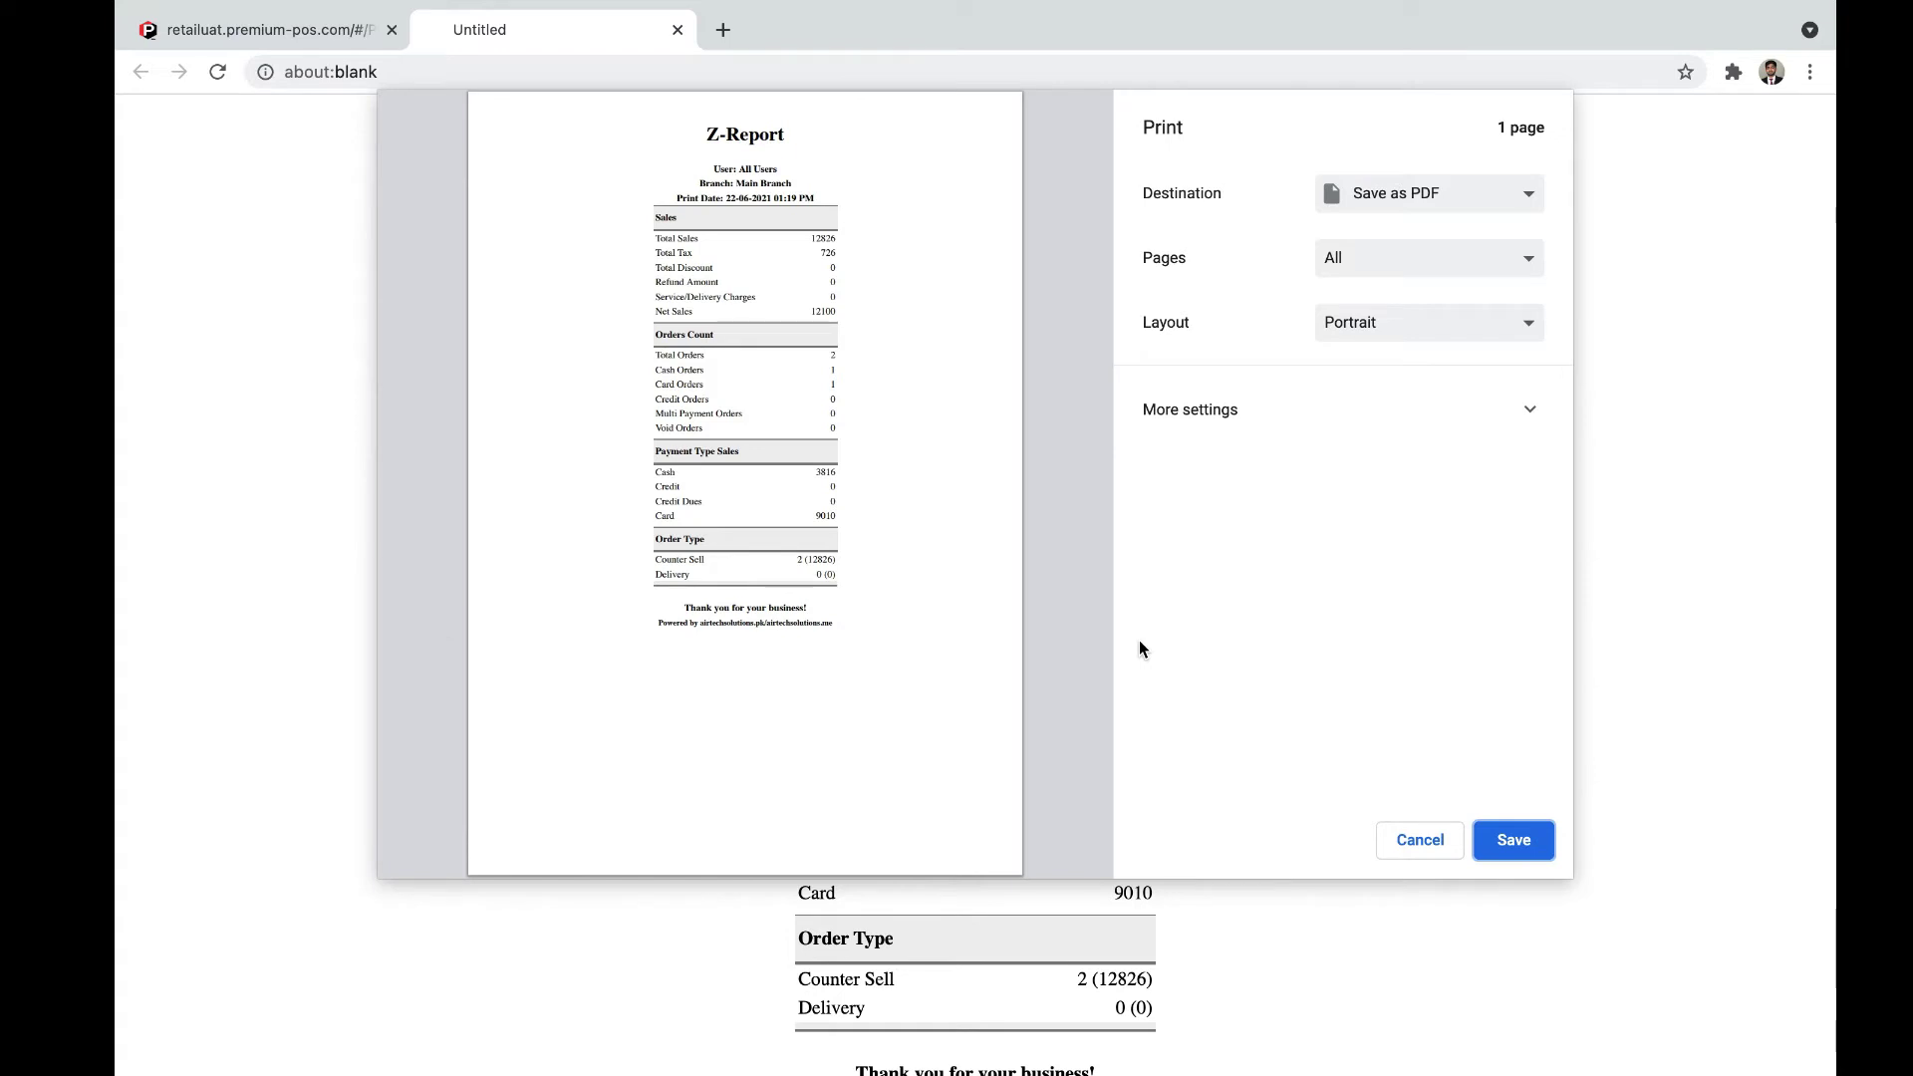
Step: Skip printing, review the All Users Z-Report, close it, and bring up the Report list again
{"action": "left_click", "coordinate": [1419, 841]}
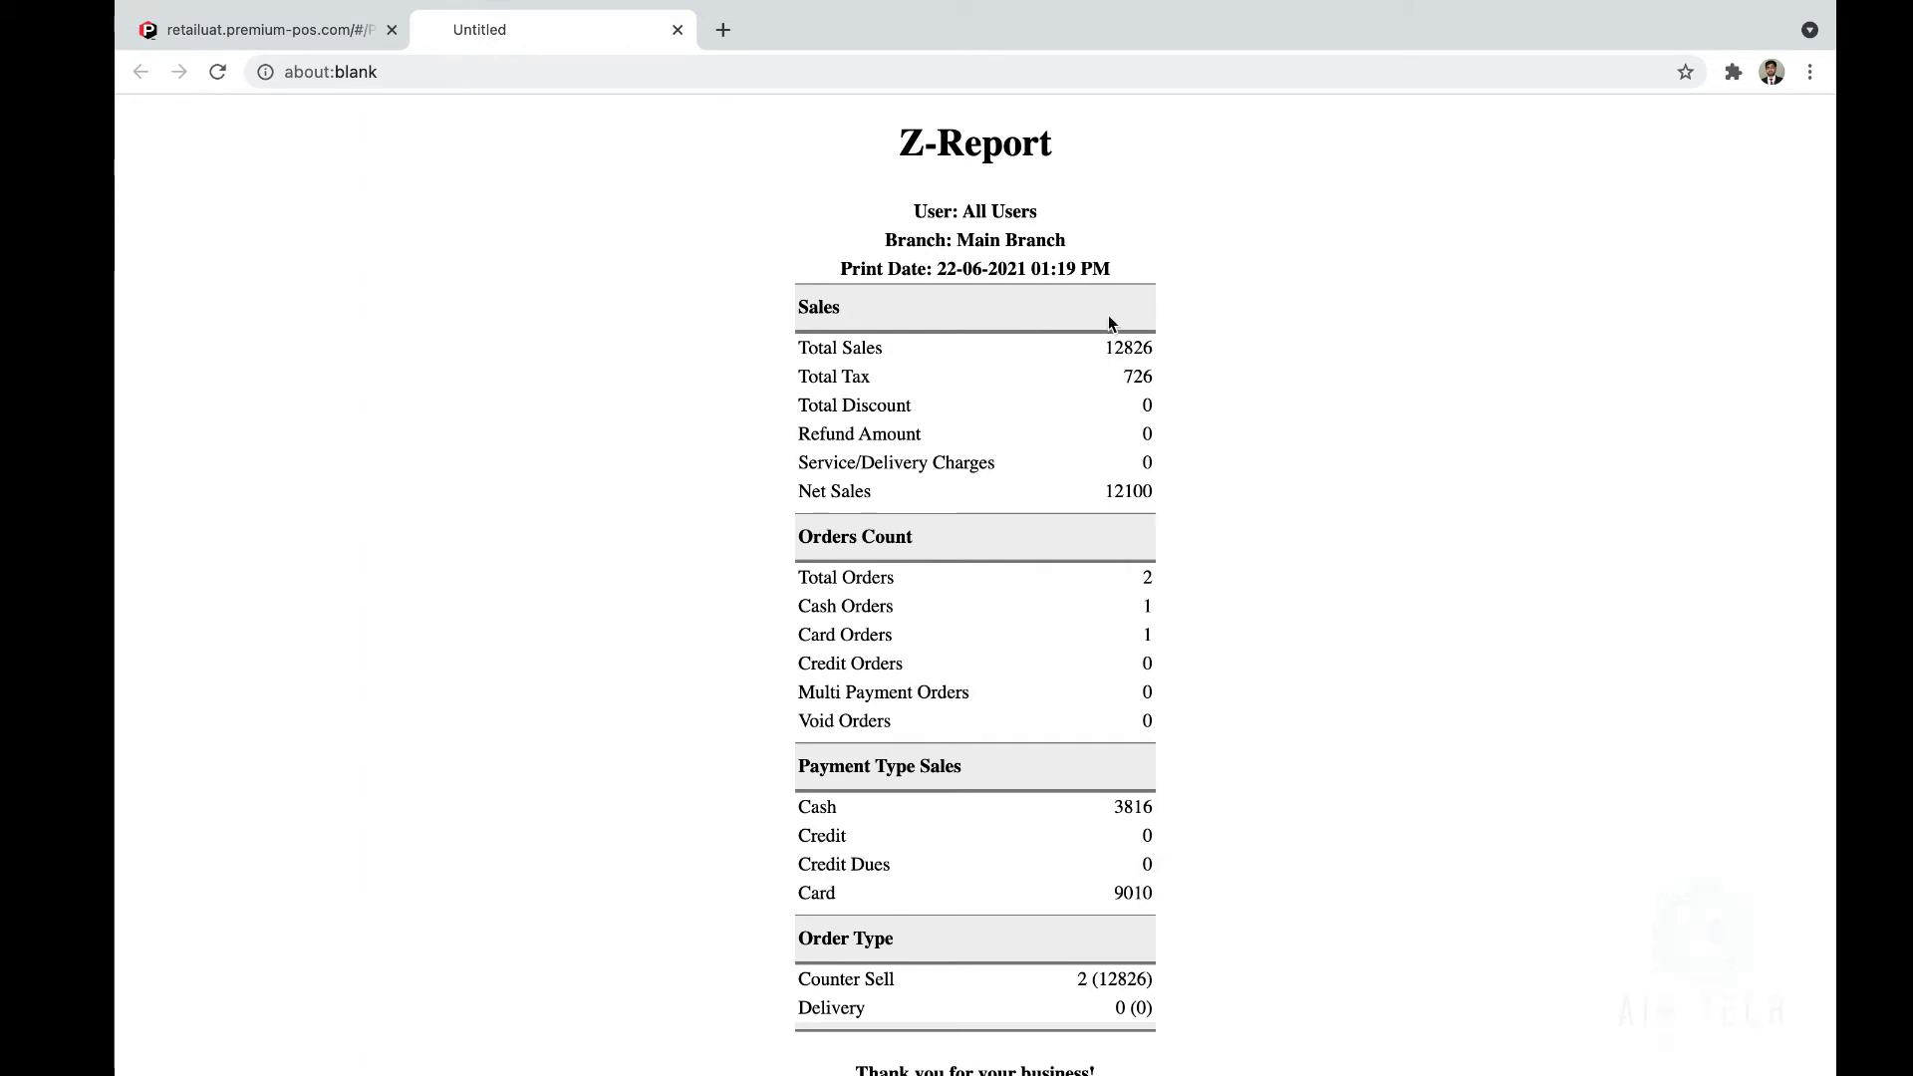
{"action": "scroll", "coordinate": [1108, 314], "scroll_direction": "down", "scroll_amount": 1}
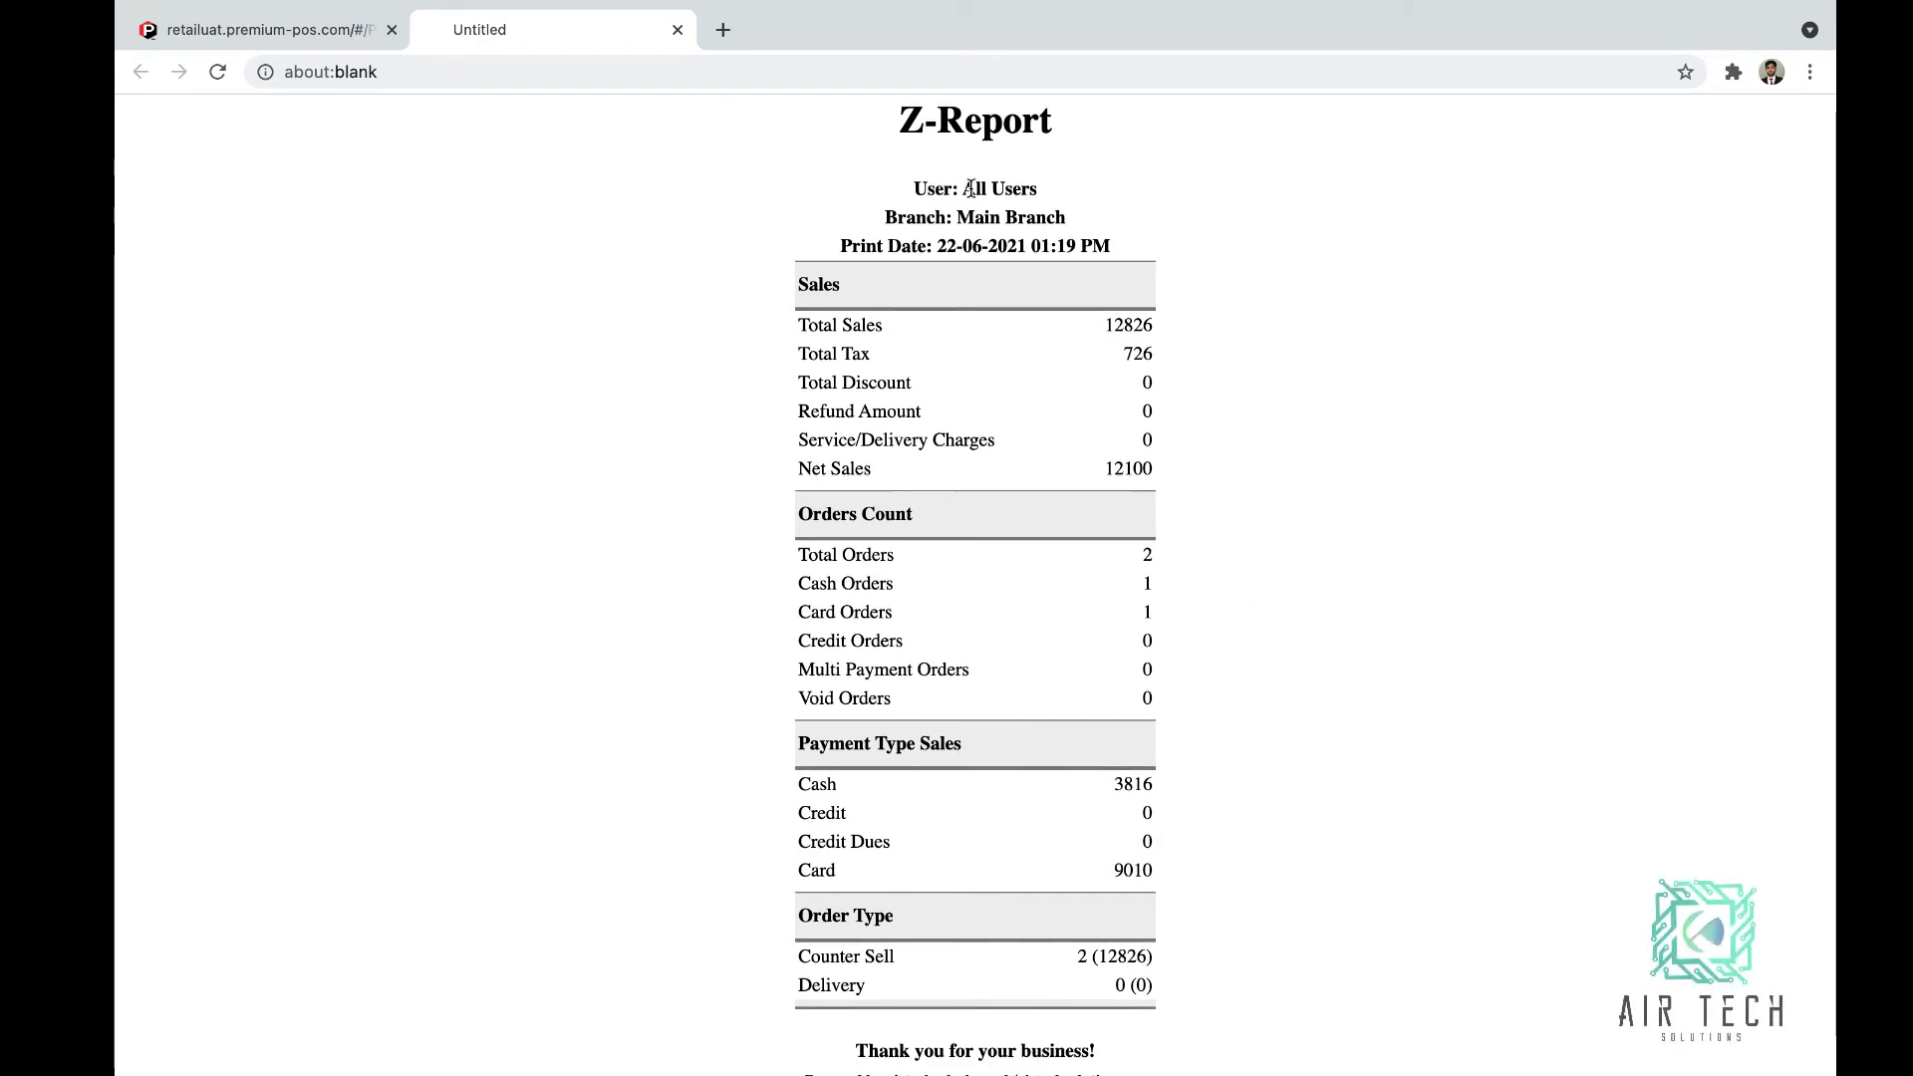
{"action": "left_click_drag", "start_coordinate": [963, 188], "coordinate": [1040, 190]}
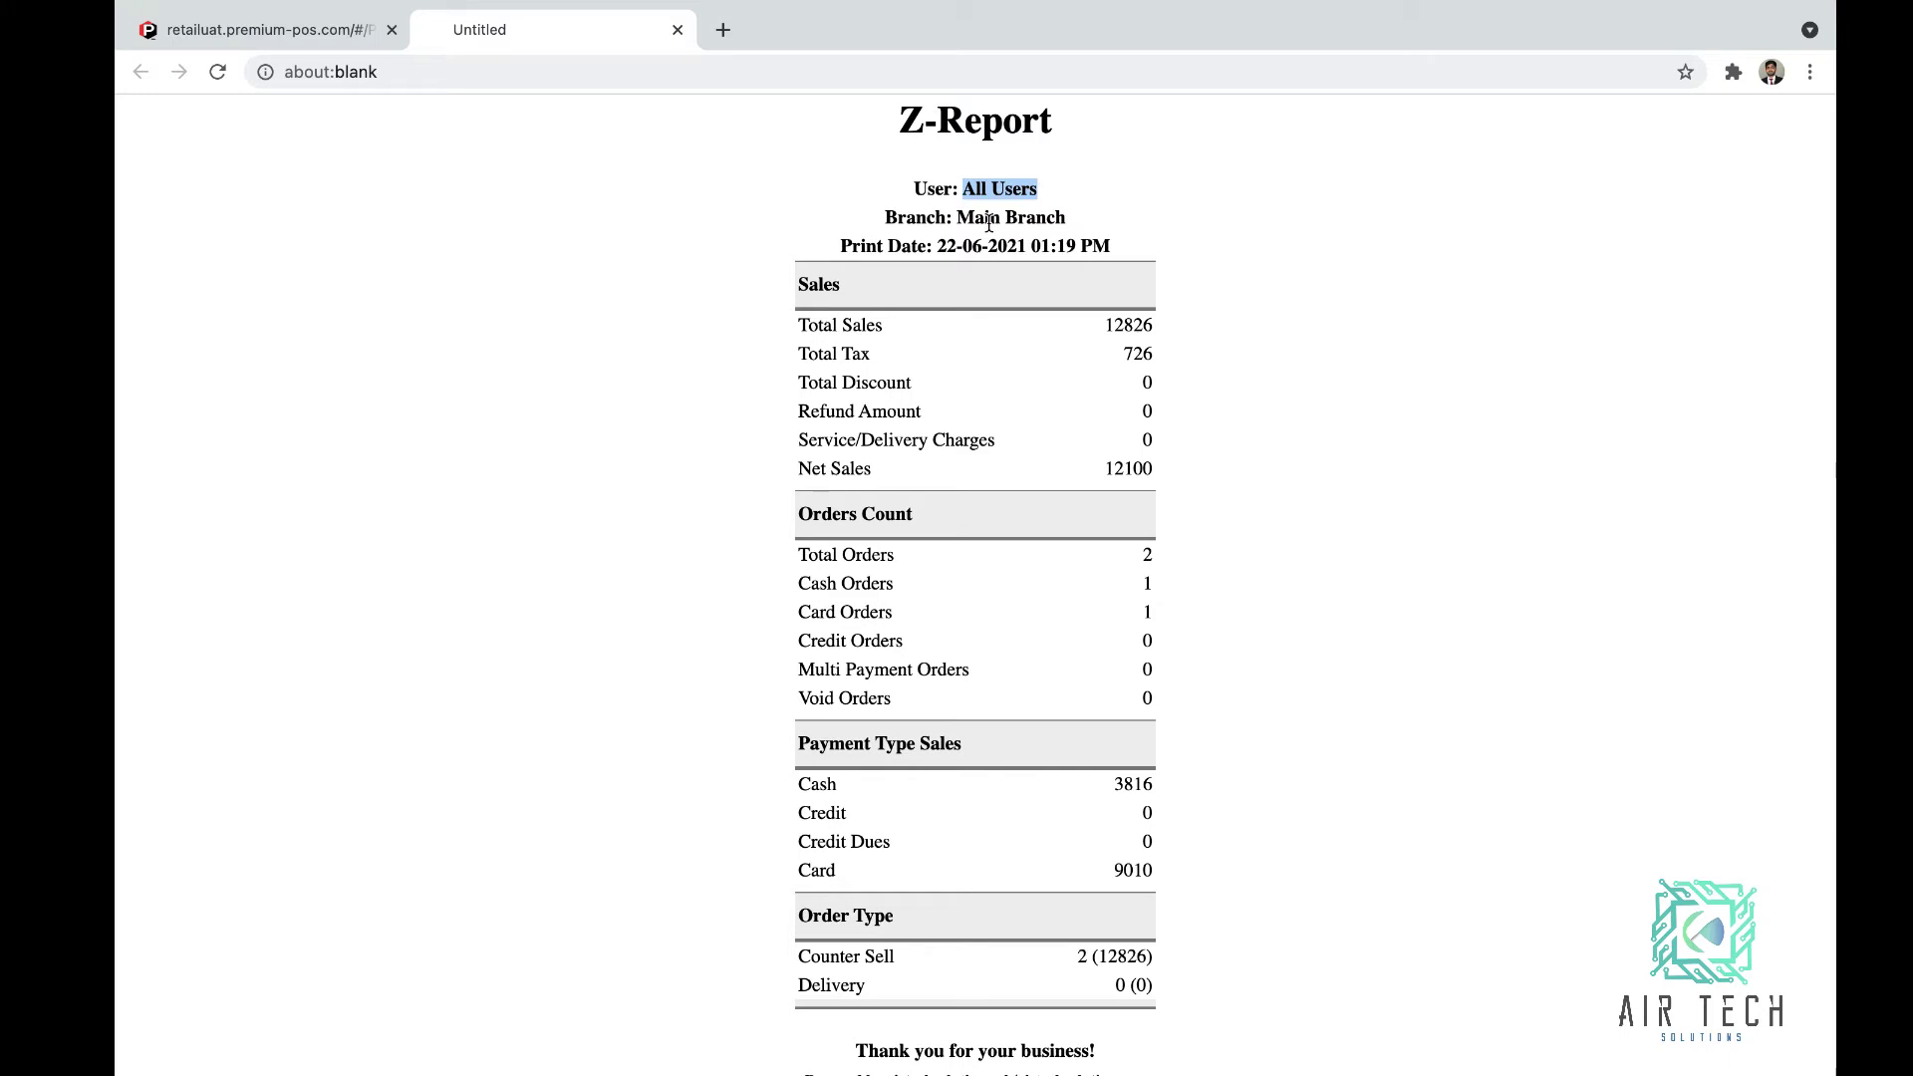
{"action": "scroll", "coordinate": [951, 373], "scroll_direction": "down", "scroll_amount": 1}
{"action": "scroll", "coordinate": [946, 366], "scroll_direction": "down", "scroll_amount": 1}
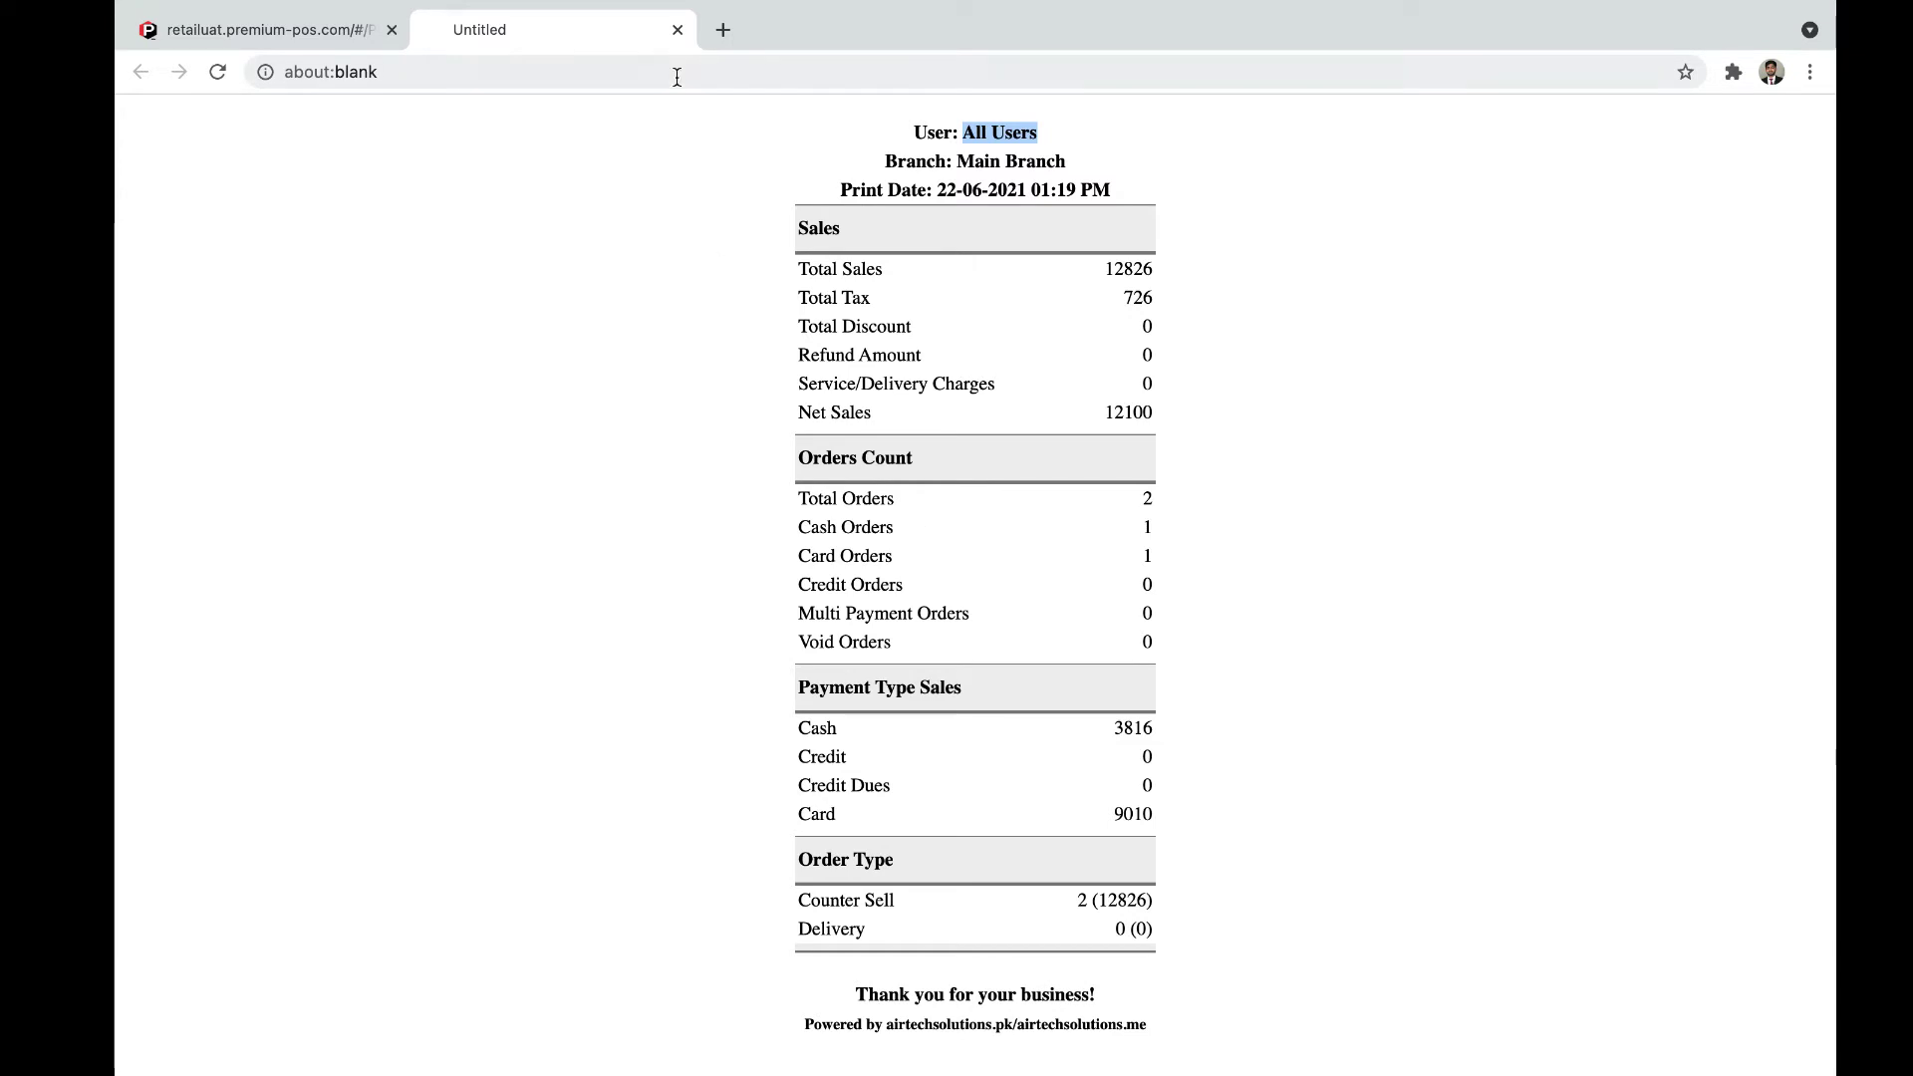
{"action": "left_click", "coordinate": [678, 30]}
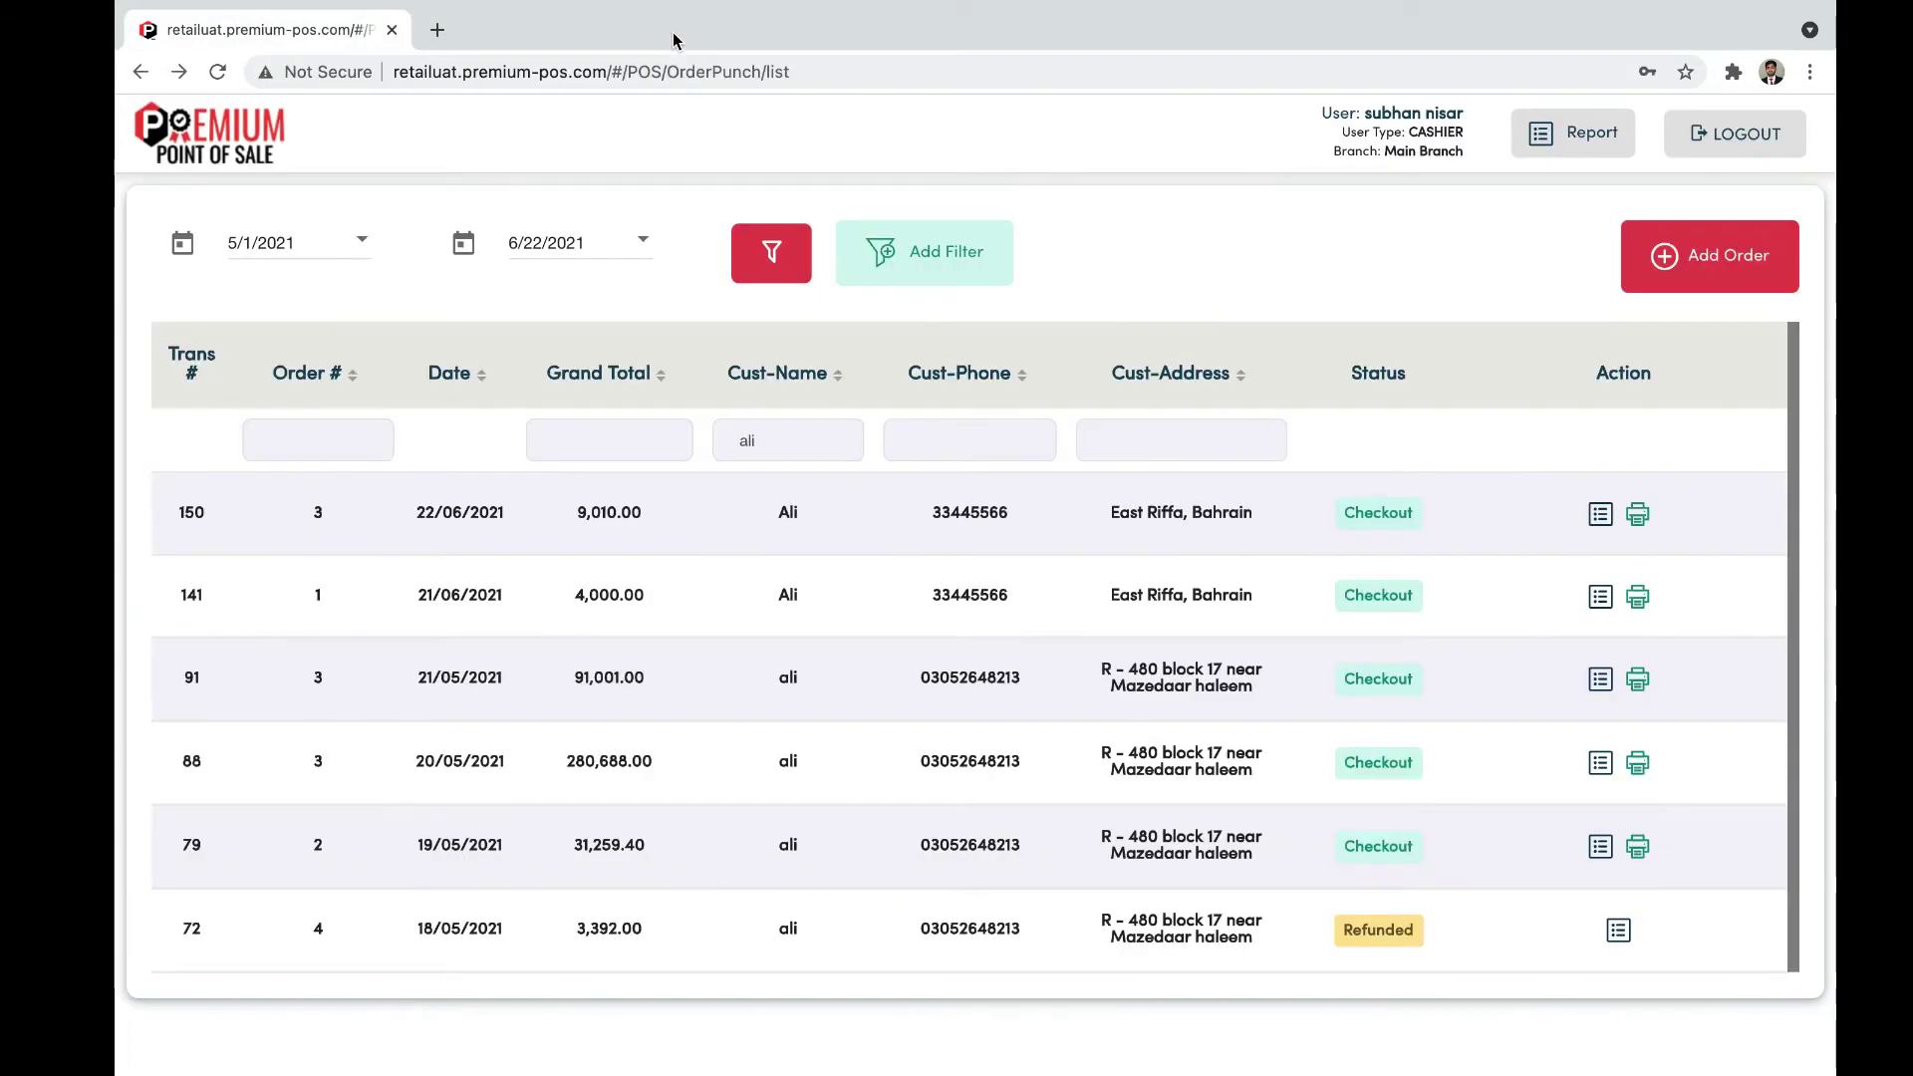
{"action": "left_click", "coordinate": [1561, 149]}
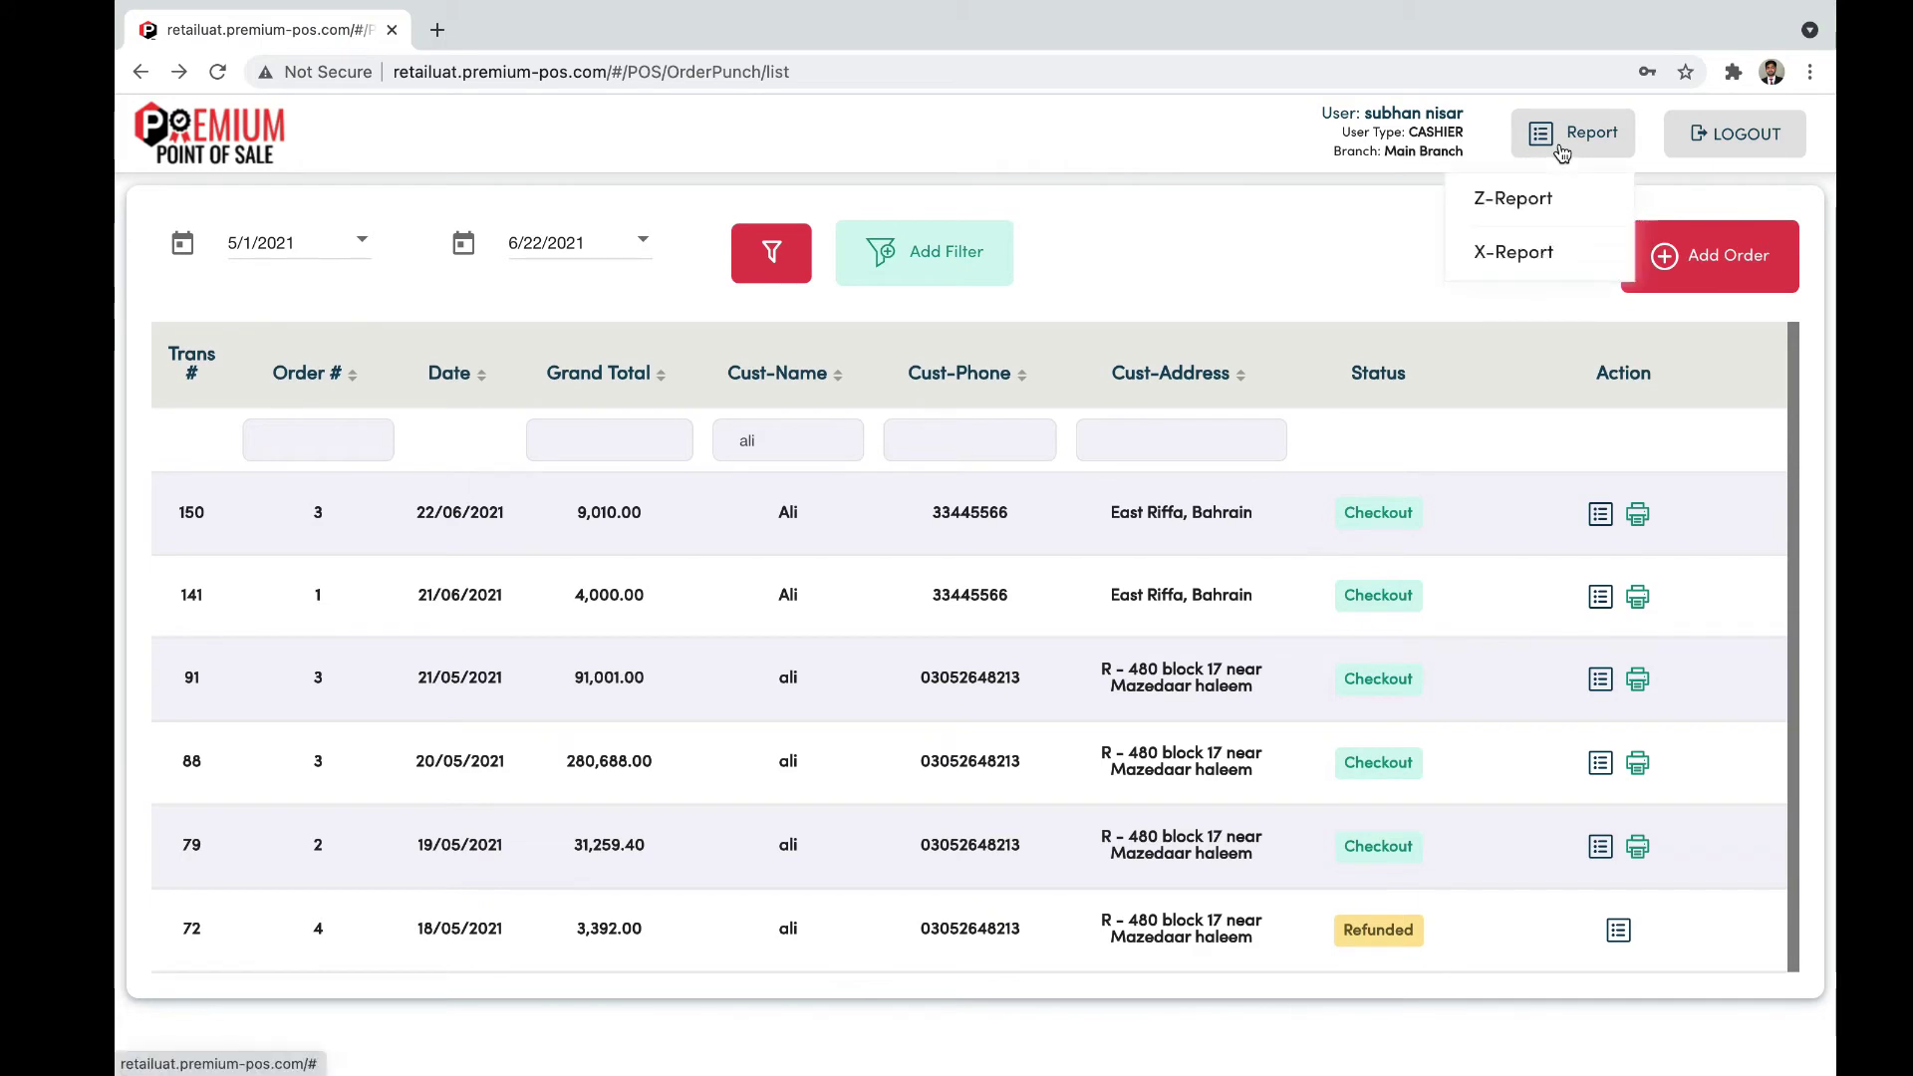
Step: Generate the X-Report without printing, review it, and close its tab
{"action": "left_click", "coordinate": [1520, 254]}
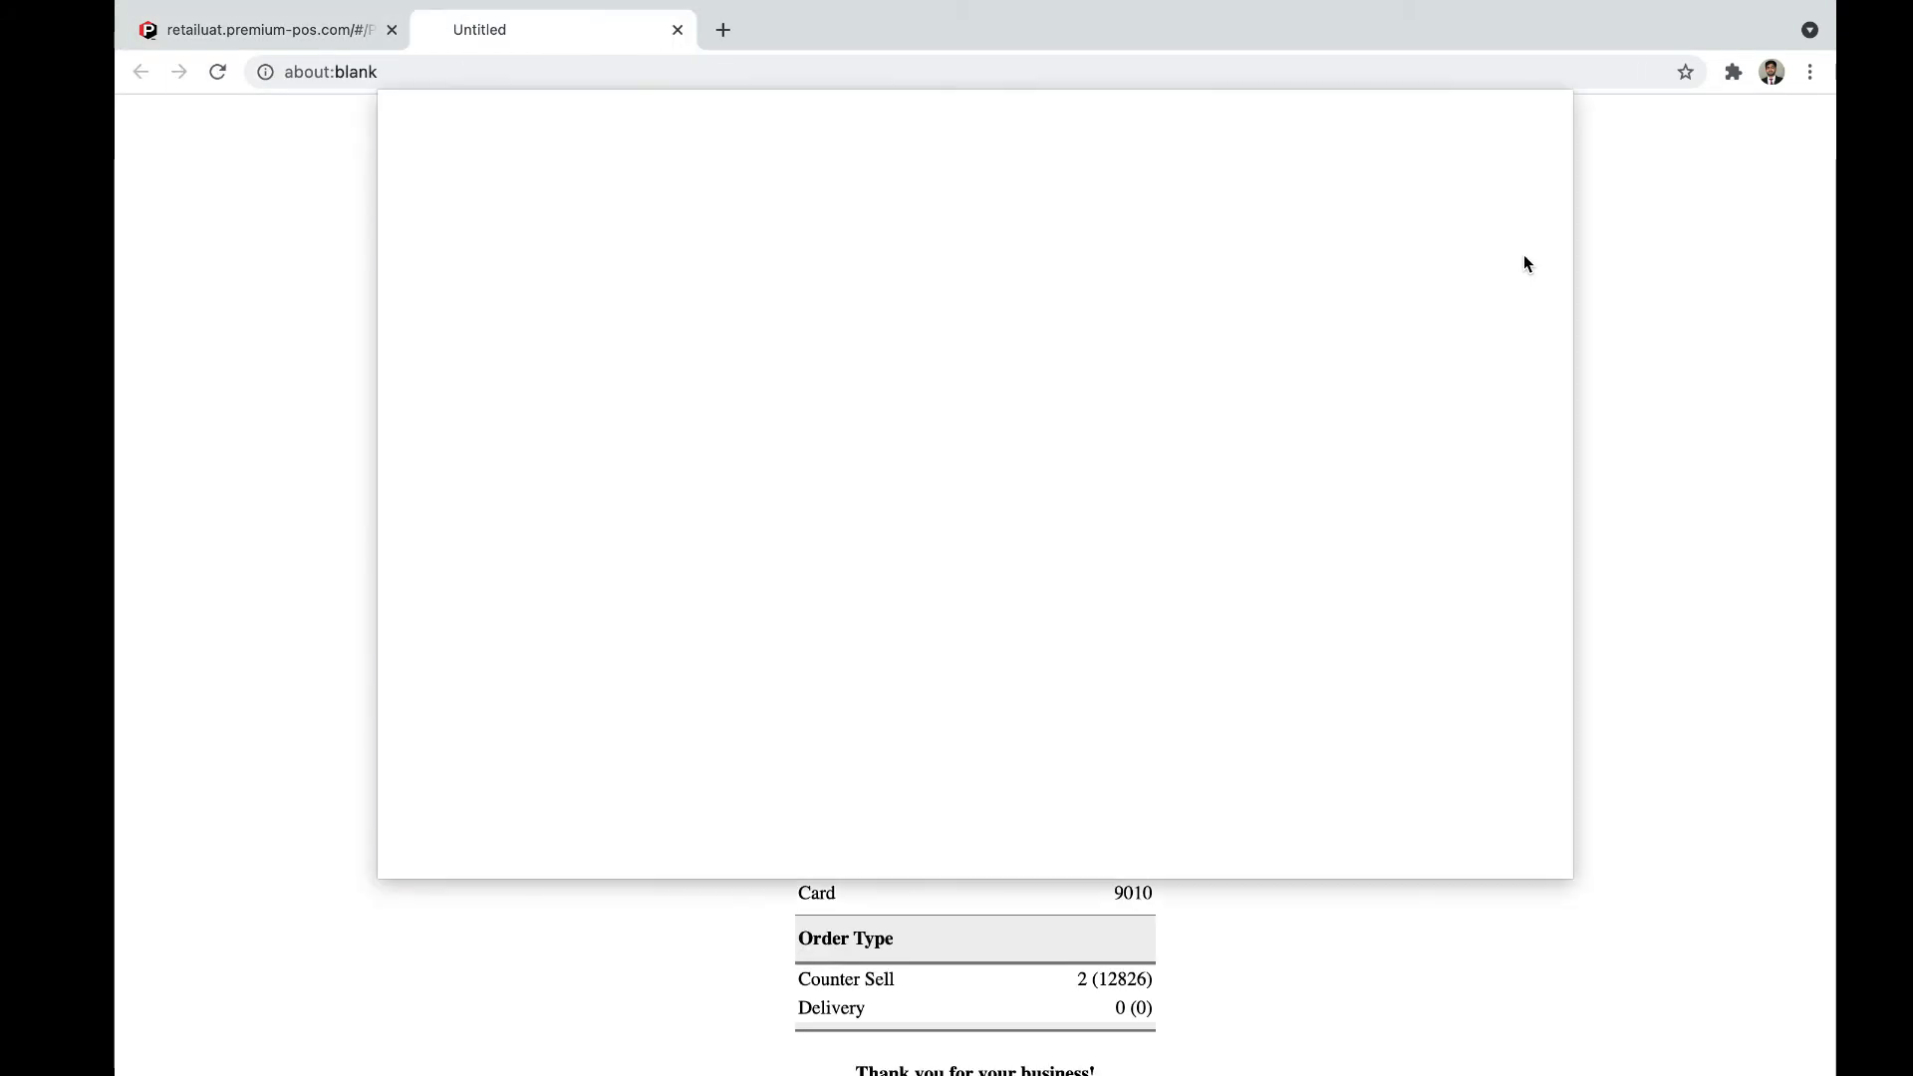
{"action": "left_click", "coordinate": [1406, 845]}
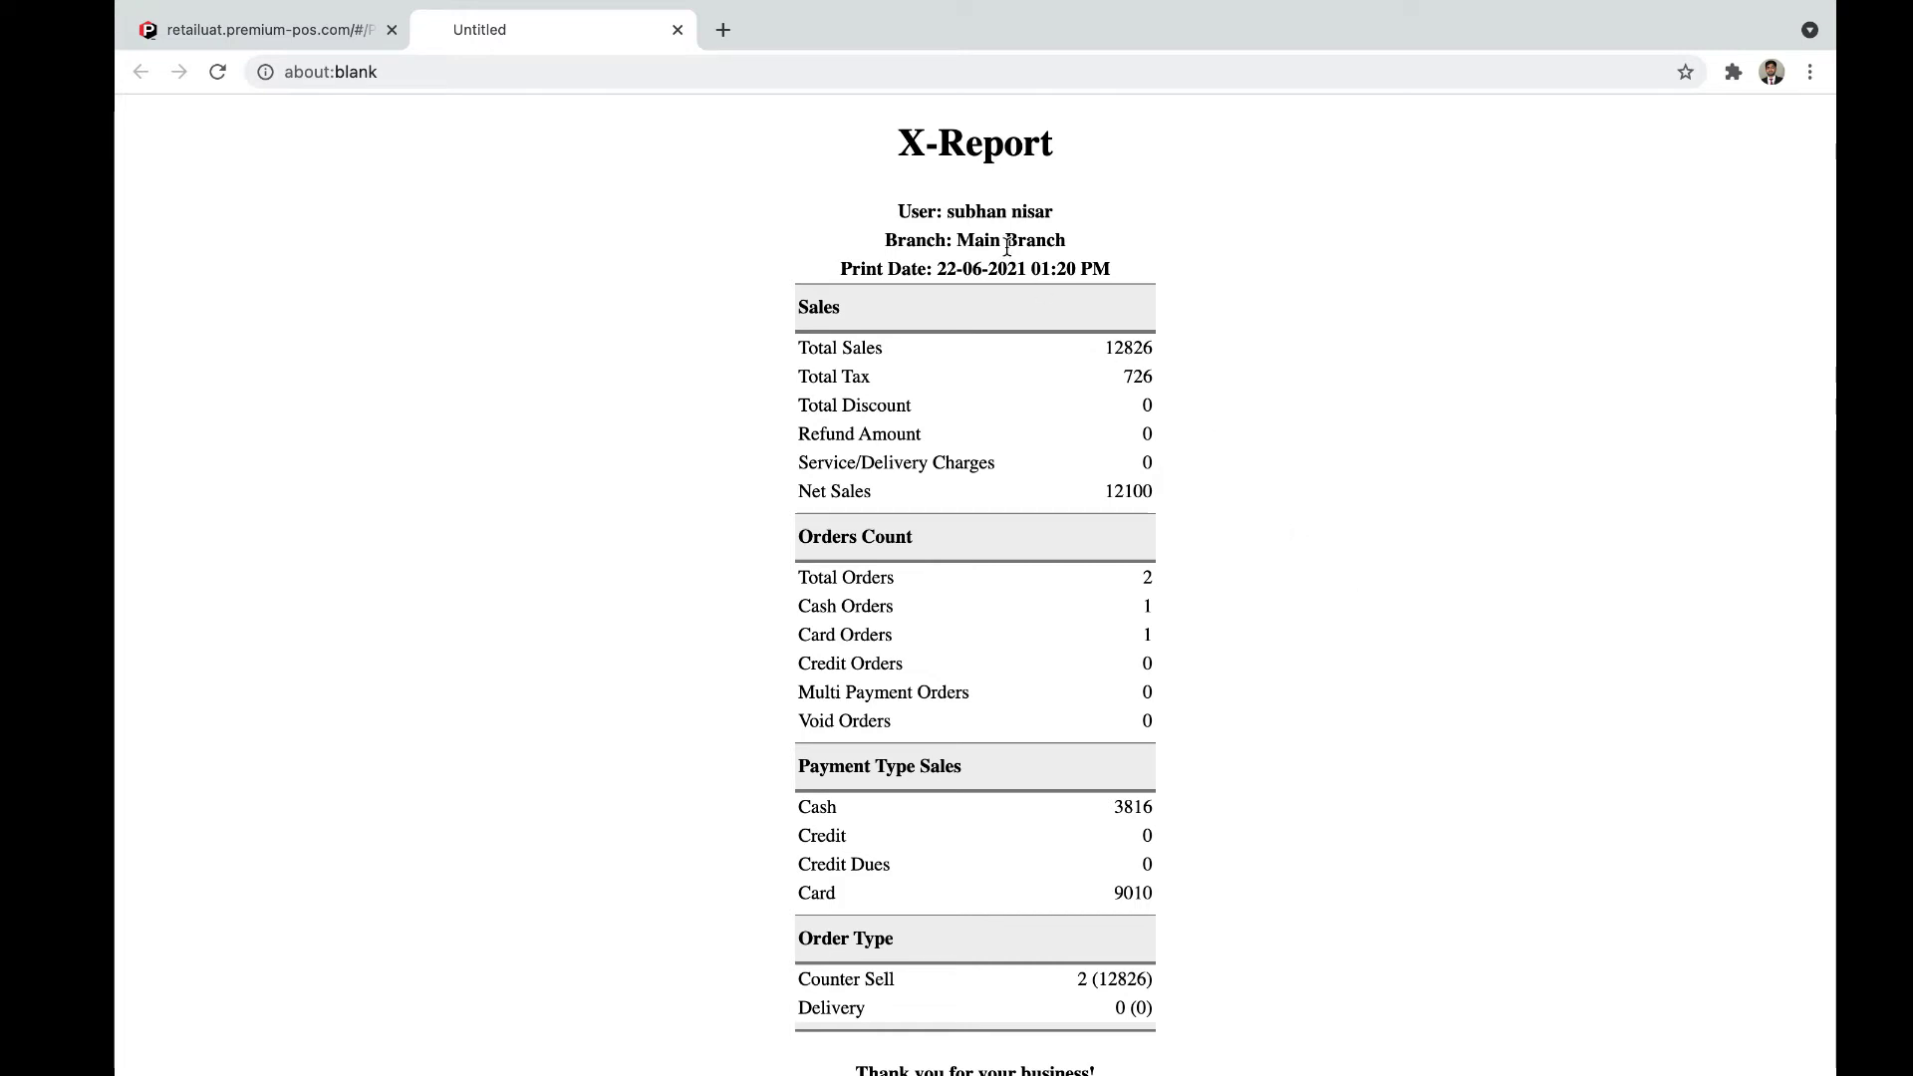
{"action": "scroll", "coordinate": [1006, 247], "scroll_direction": "down", "scroll_amount": 1}
{"action": "left_click_drag", "start_coordinate": [947, 173], "coordinate": [1056, 175]}
{"action": "left_click", "coordinate": [1056, 205]}
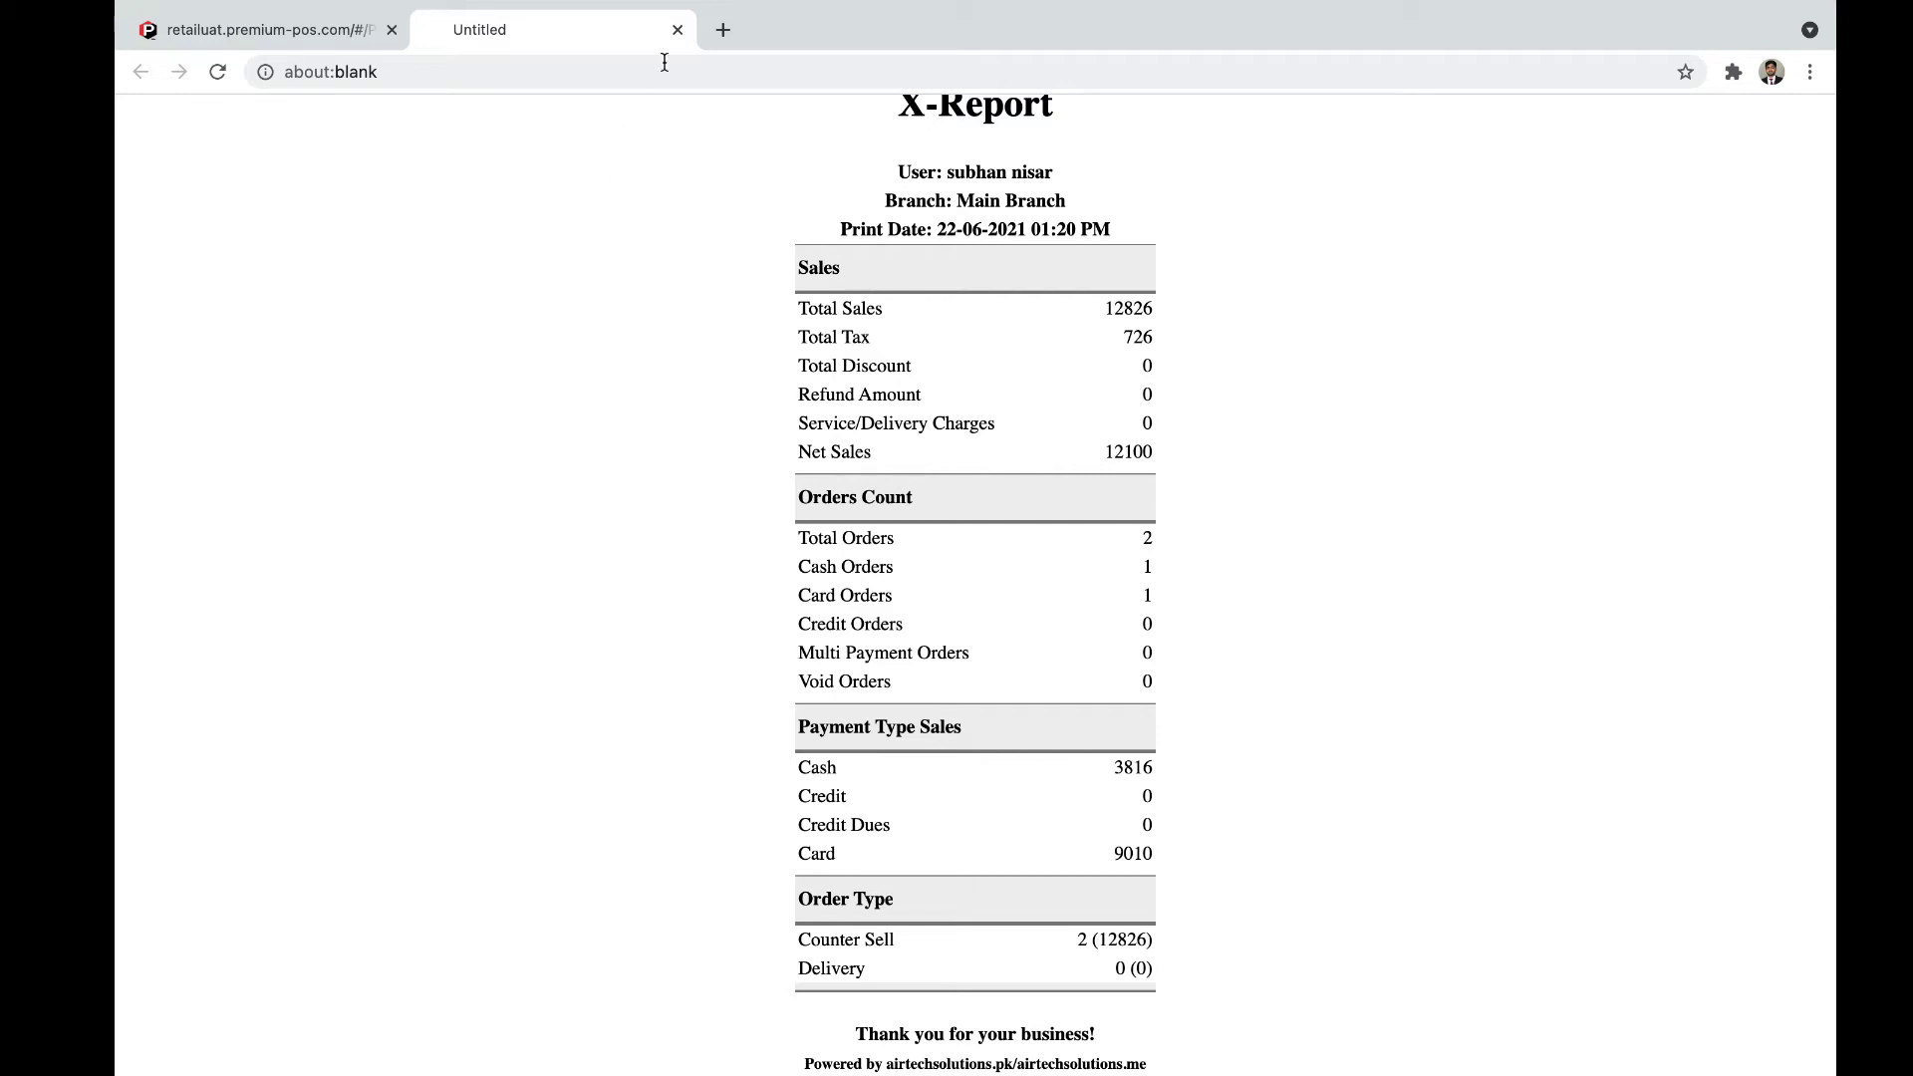
{"action": "left_click", "coordinate": [676, 30]}
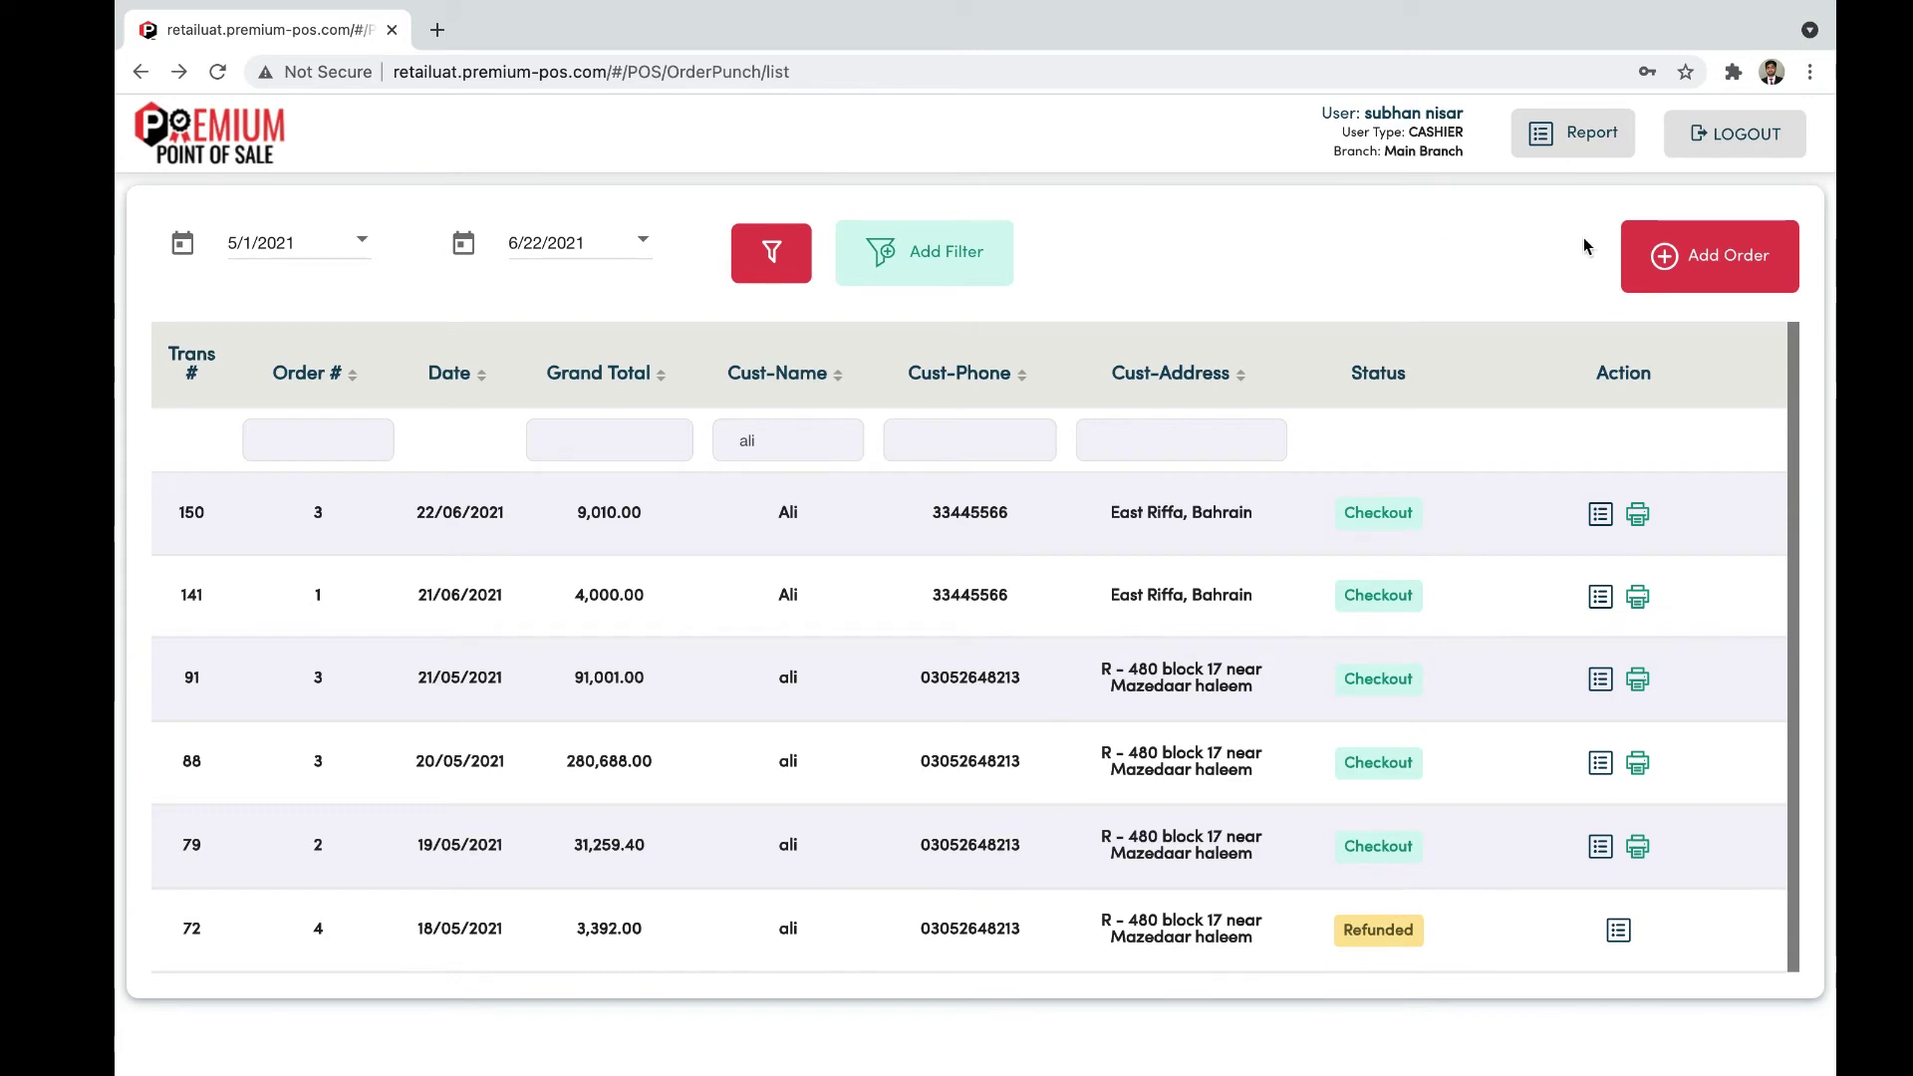
Step: Start a new order, leaving the customer unselected after browsing the customer list
{"action": "left_click", "coordinate": [1698, 280]}
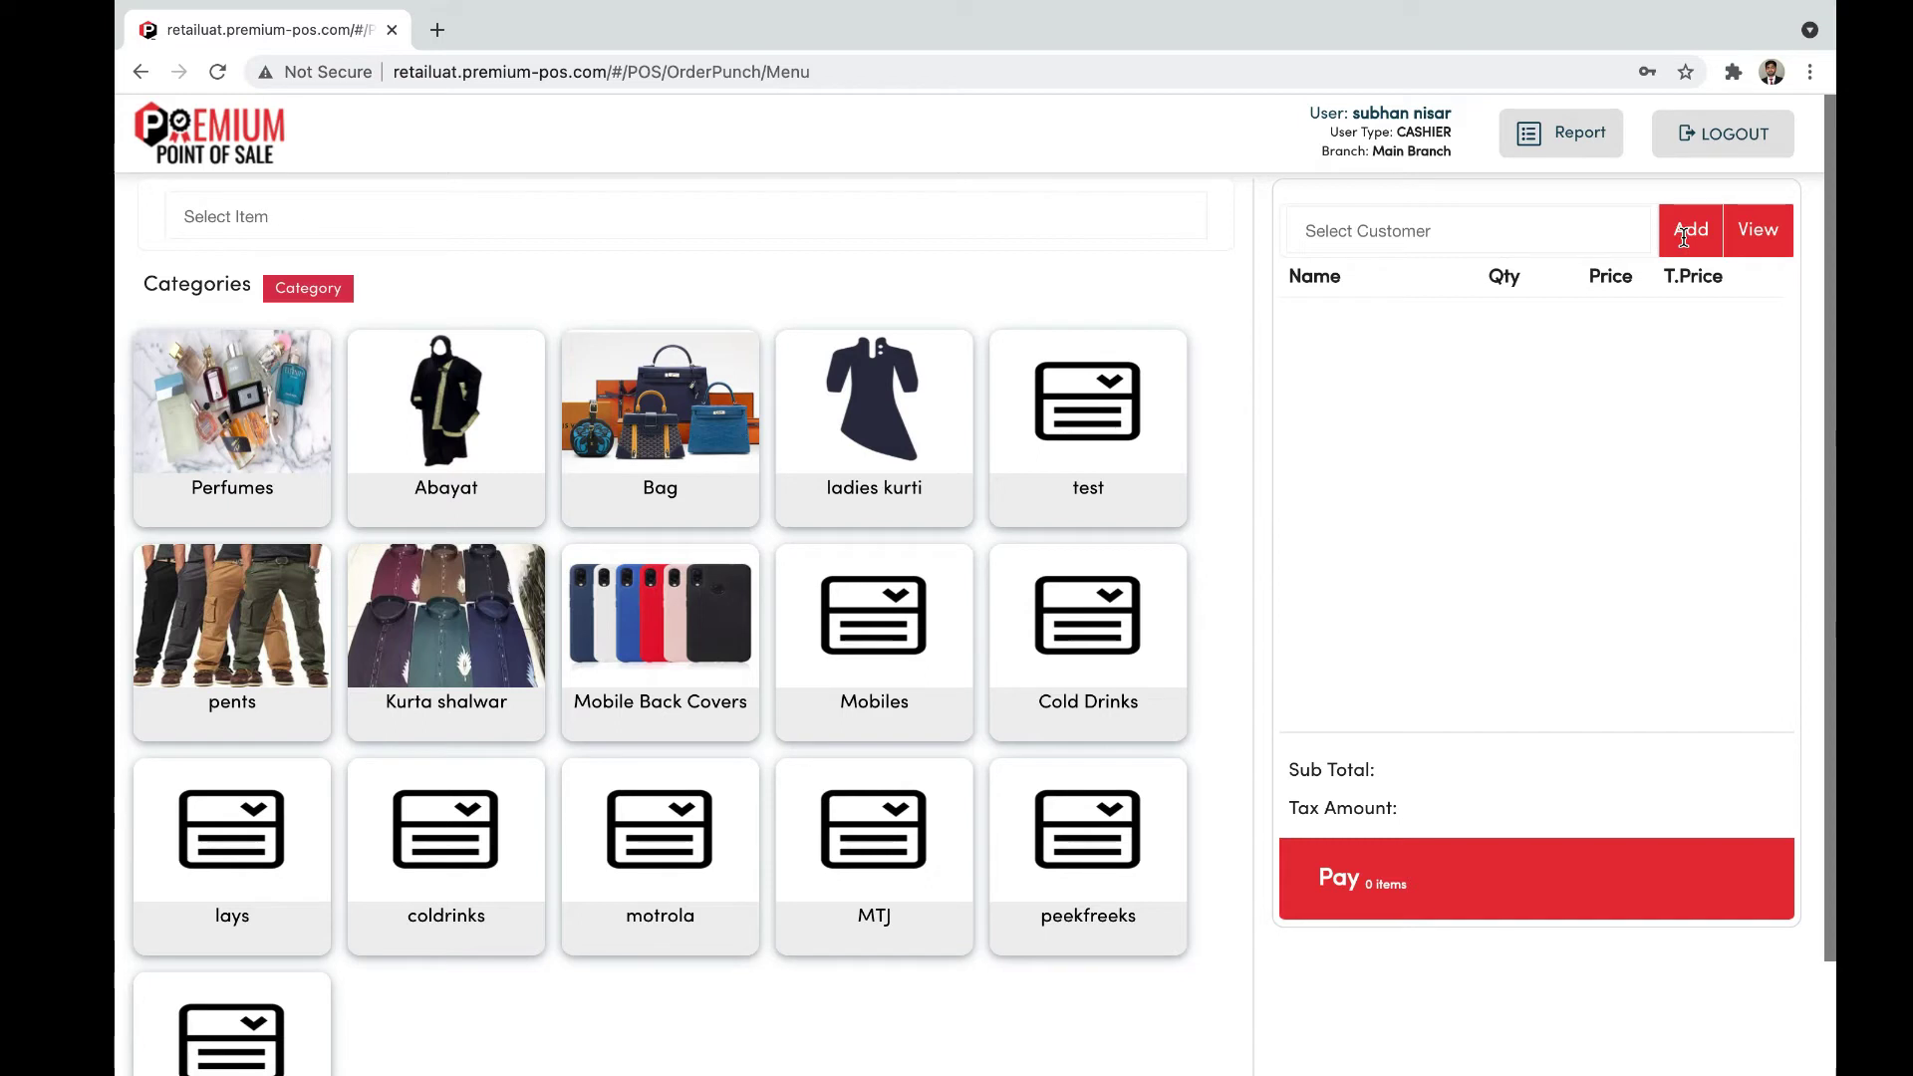
{"action": "left_click", "coordinate": [1621, 236]}
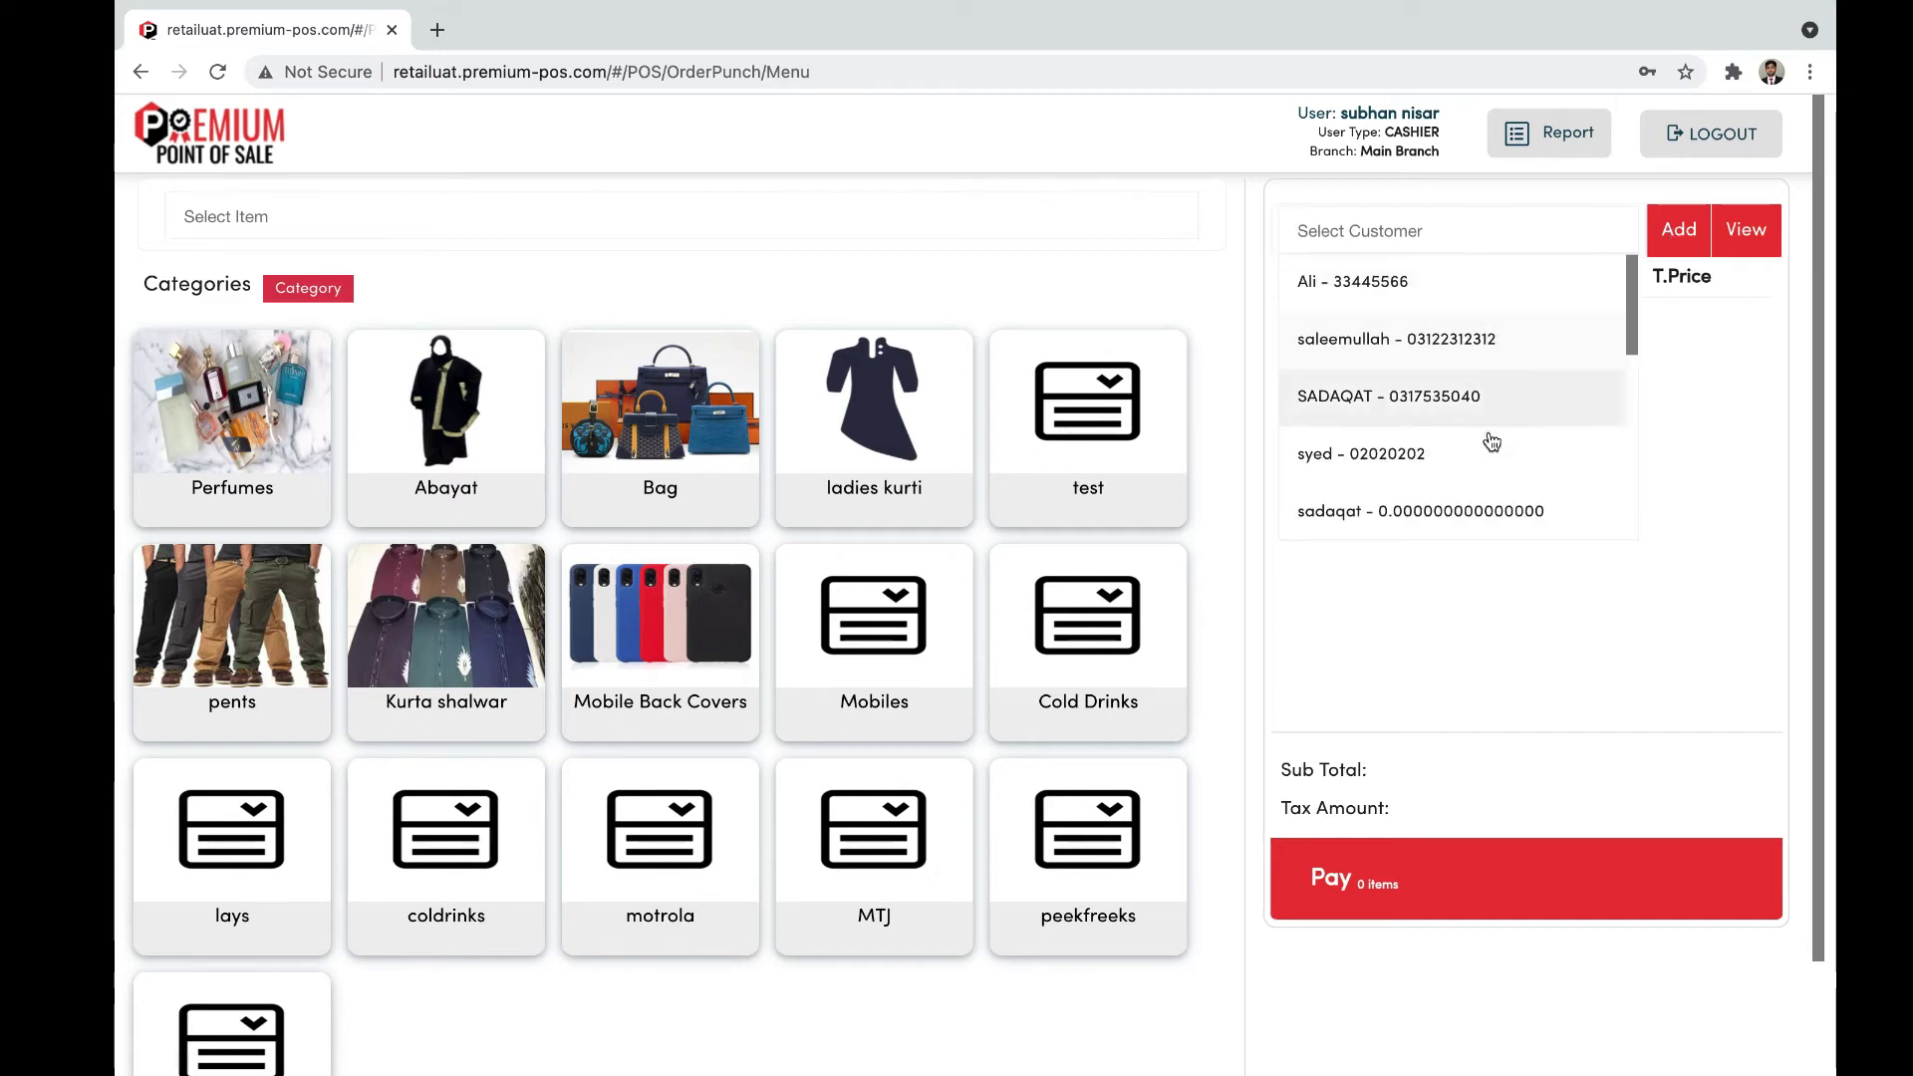
{"action": "scroll", "coordinate": [1491, 441], "scroll_direction": "down", "scroll_amount": 4}
{"action": "left_click", "coordinate": [1496, 654]}
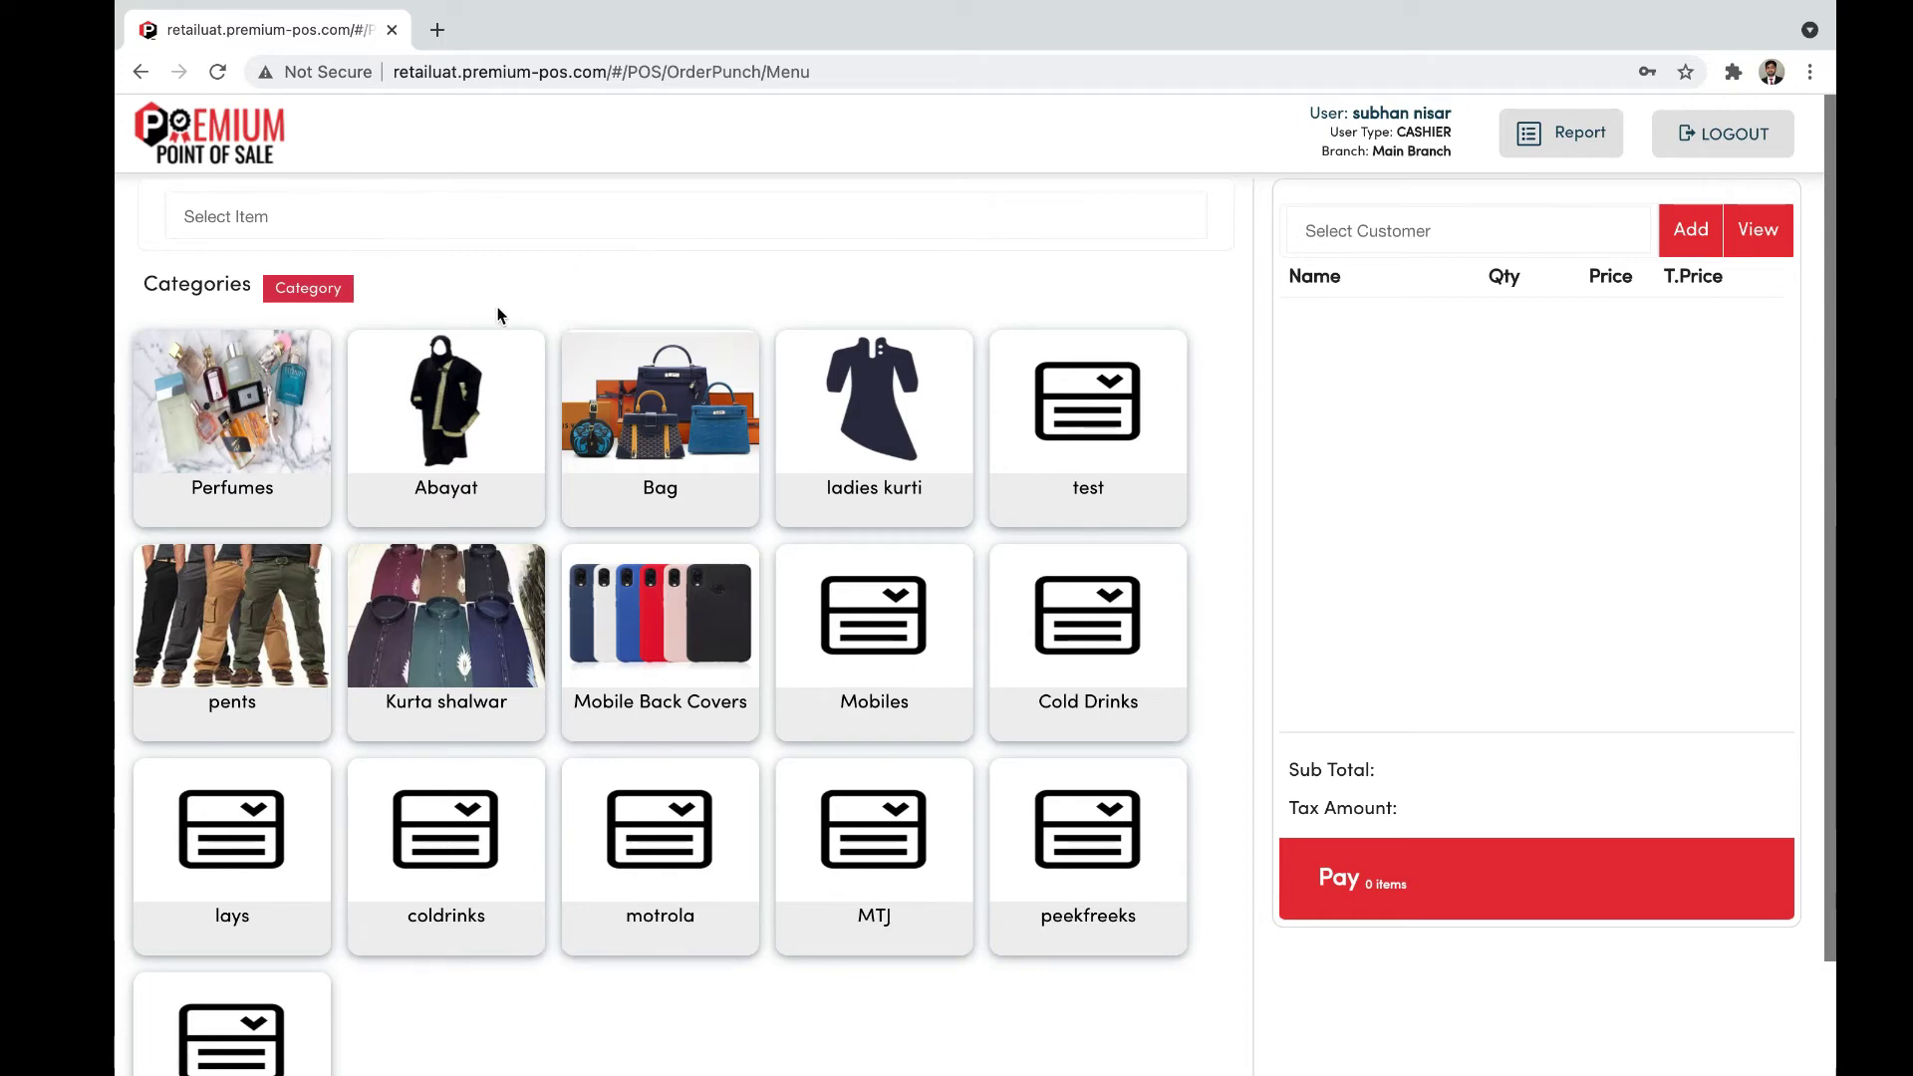
Step: Add a Maxi Abaya from Abayat > Fancy Abaya with the Large modifier
{"action": "left_click", "coordinate": [480, 461]}
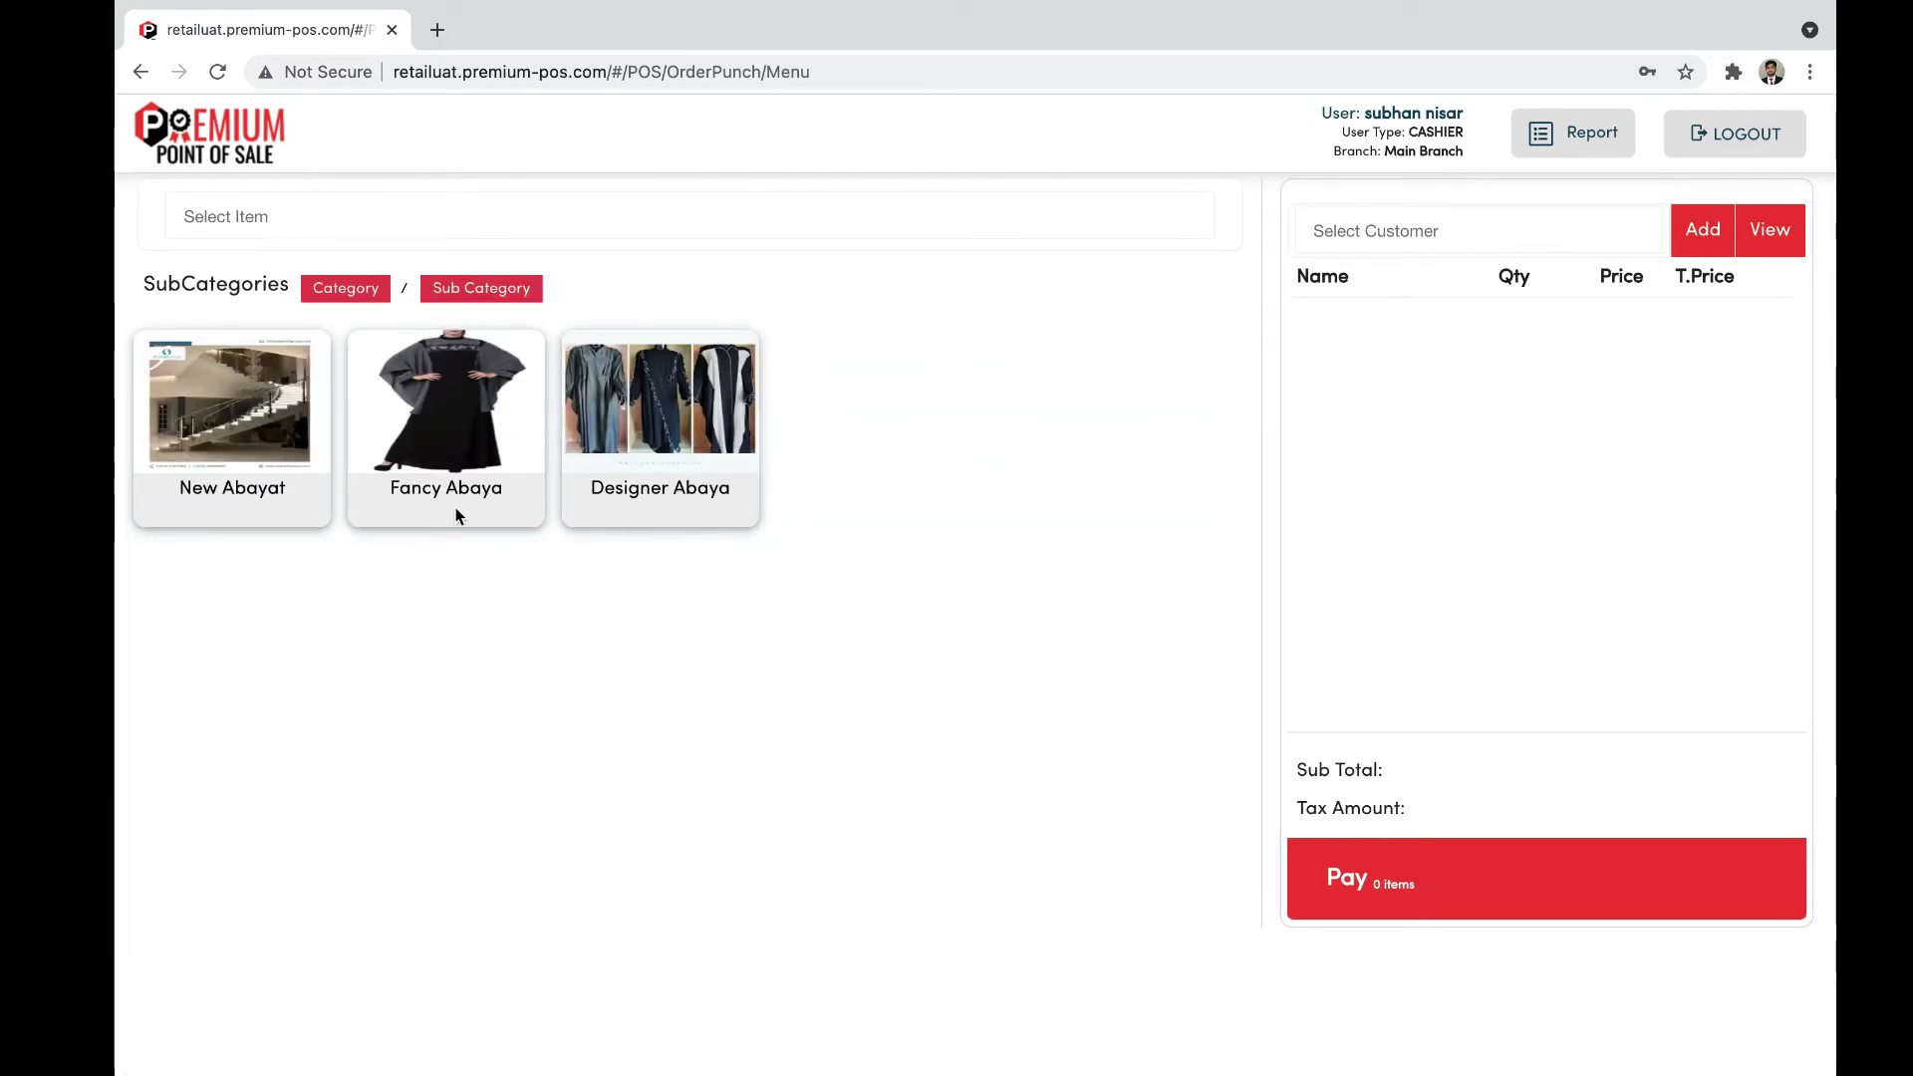
{"action": "left_click", "coordinate": [466, 445]}
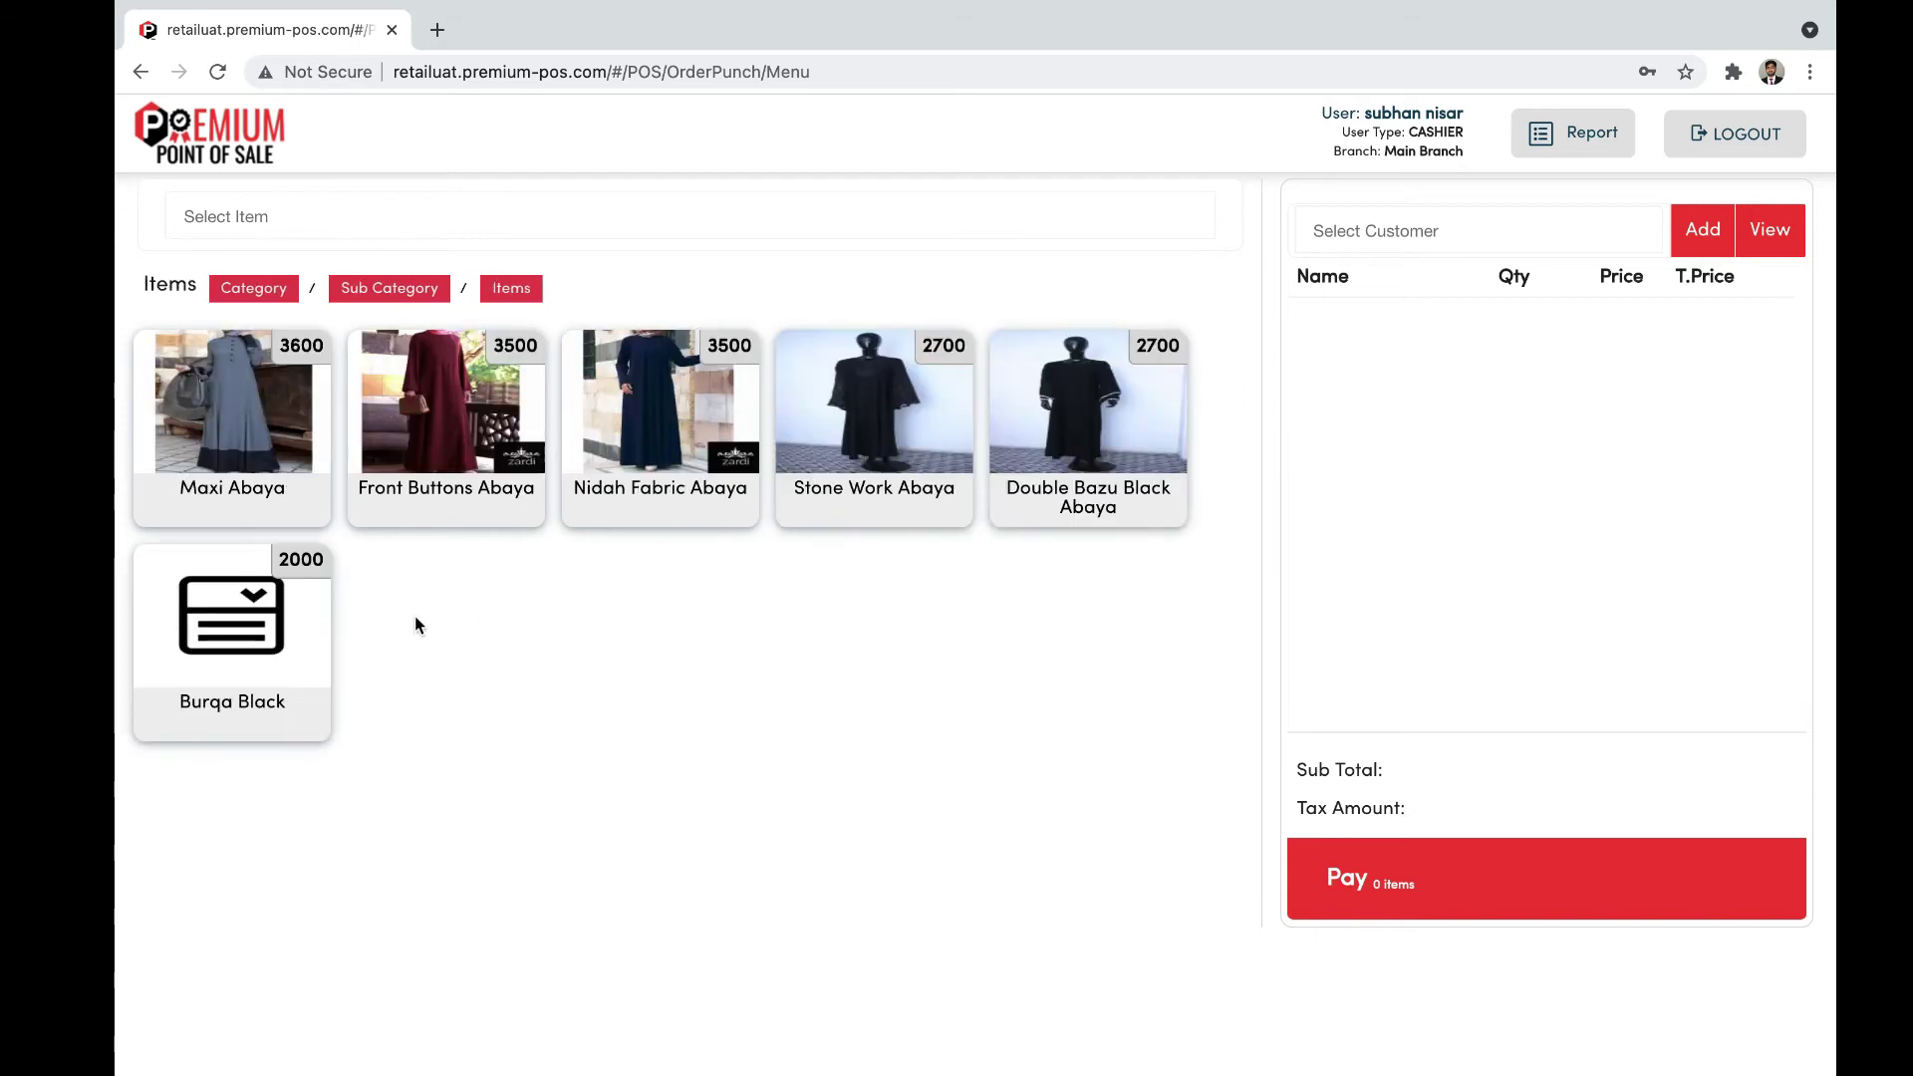
{"action": "left_click", "coordinate": [259, 450]}
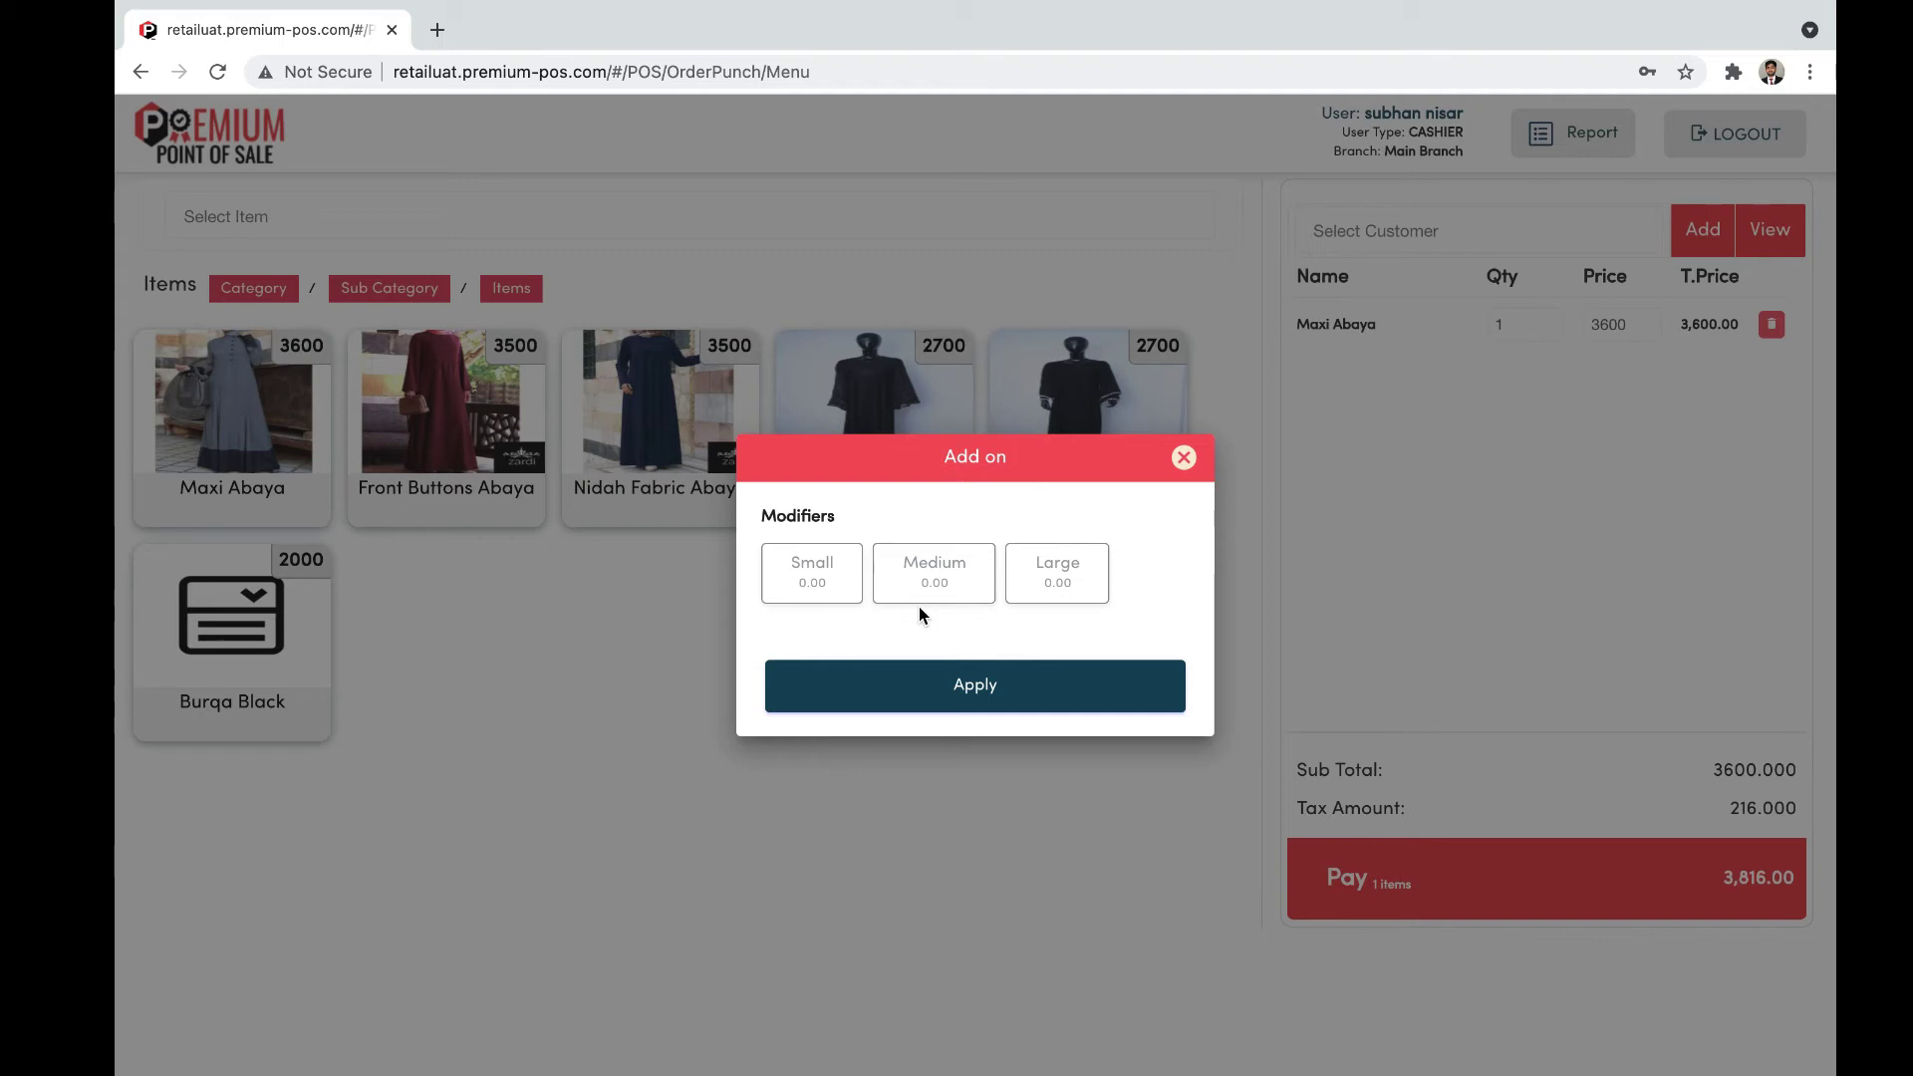
{"action": "left_click", "coordinate": [1073, 601]}
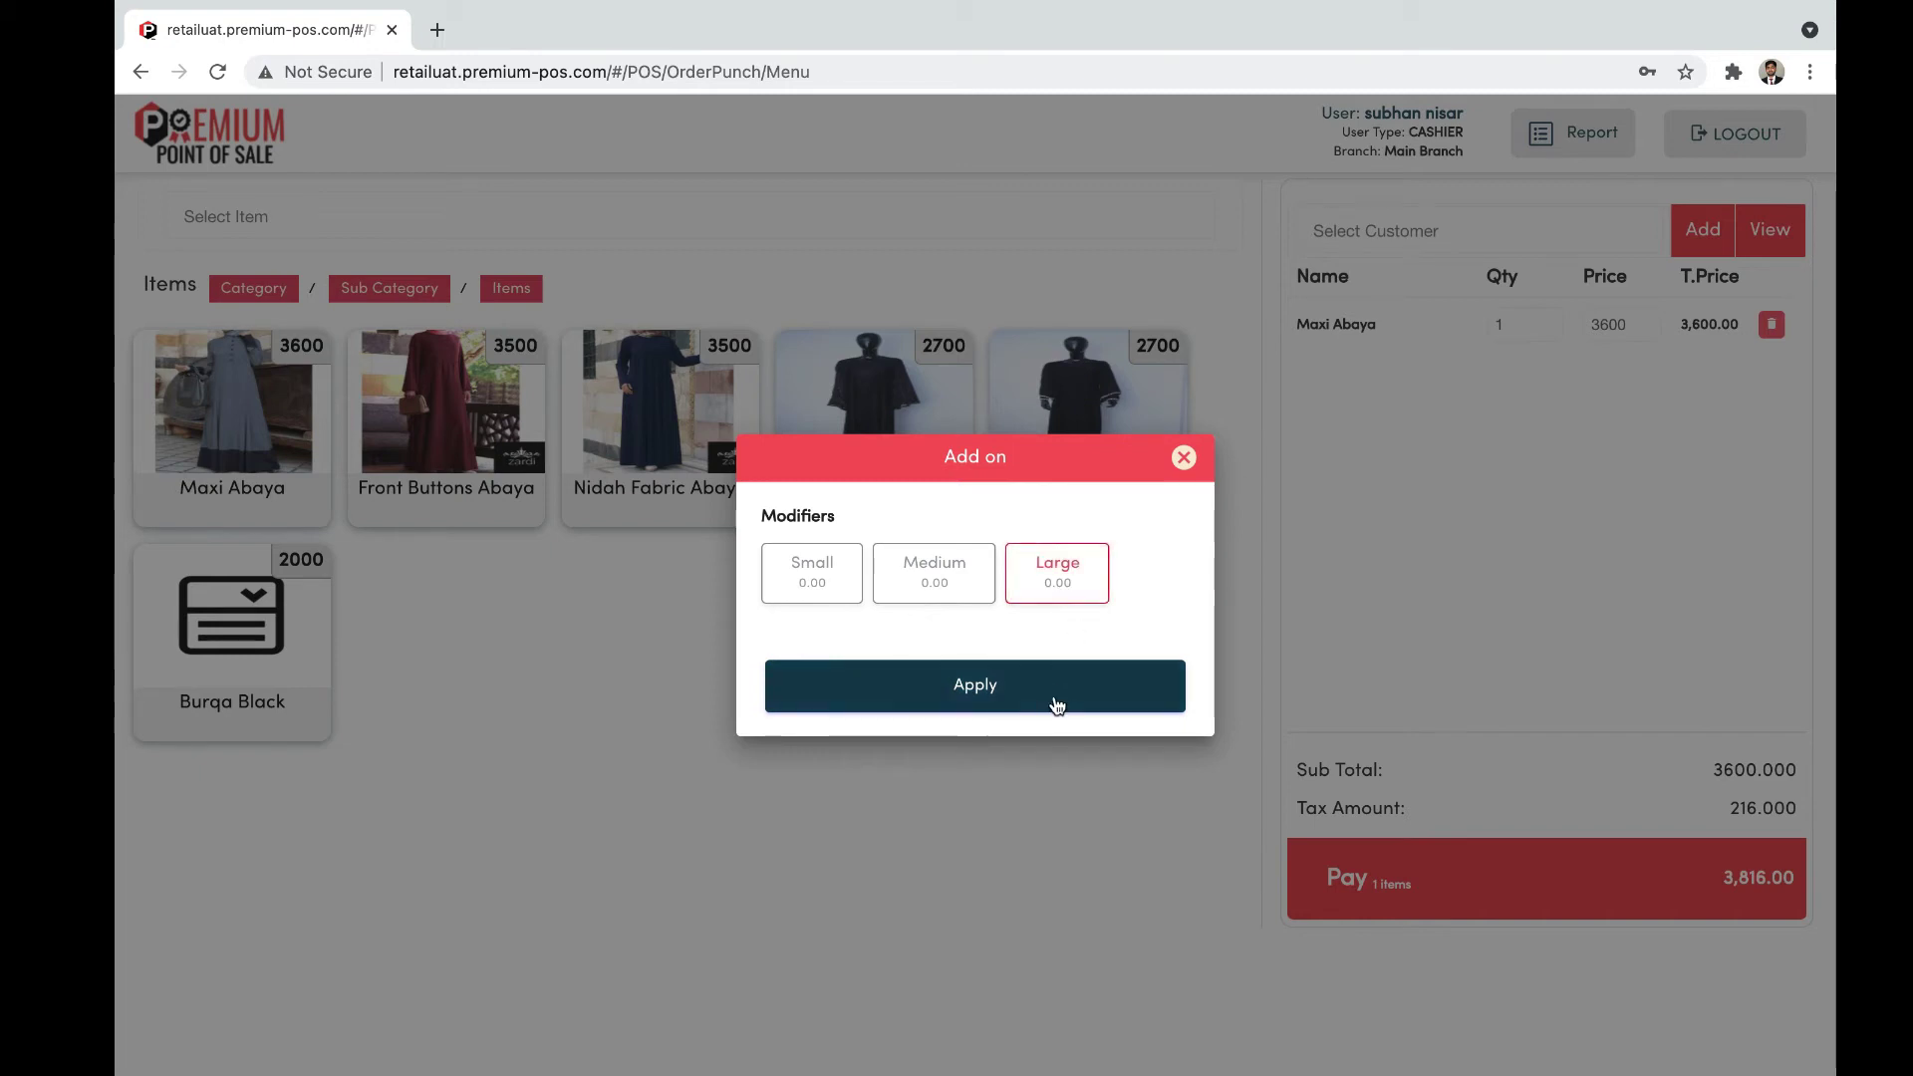
{"action": "left_click", "coordinate": [1058, 699]}
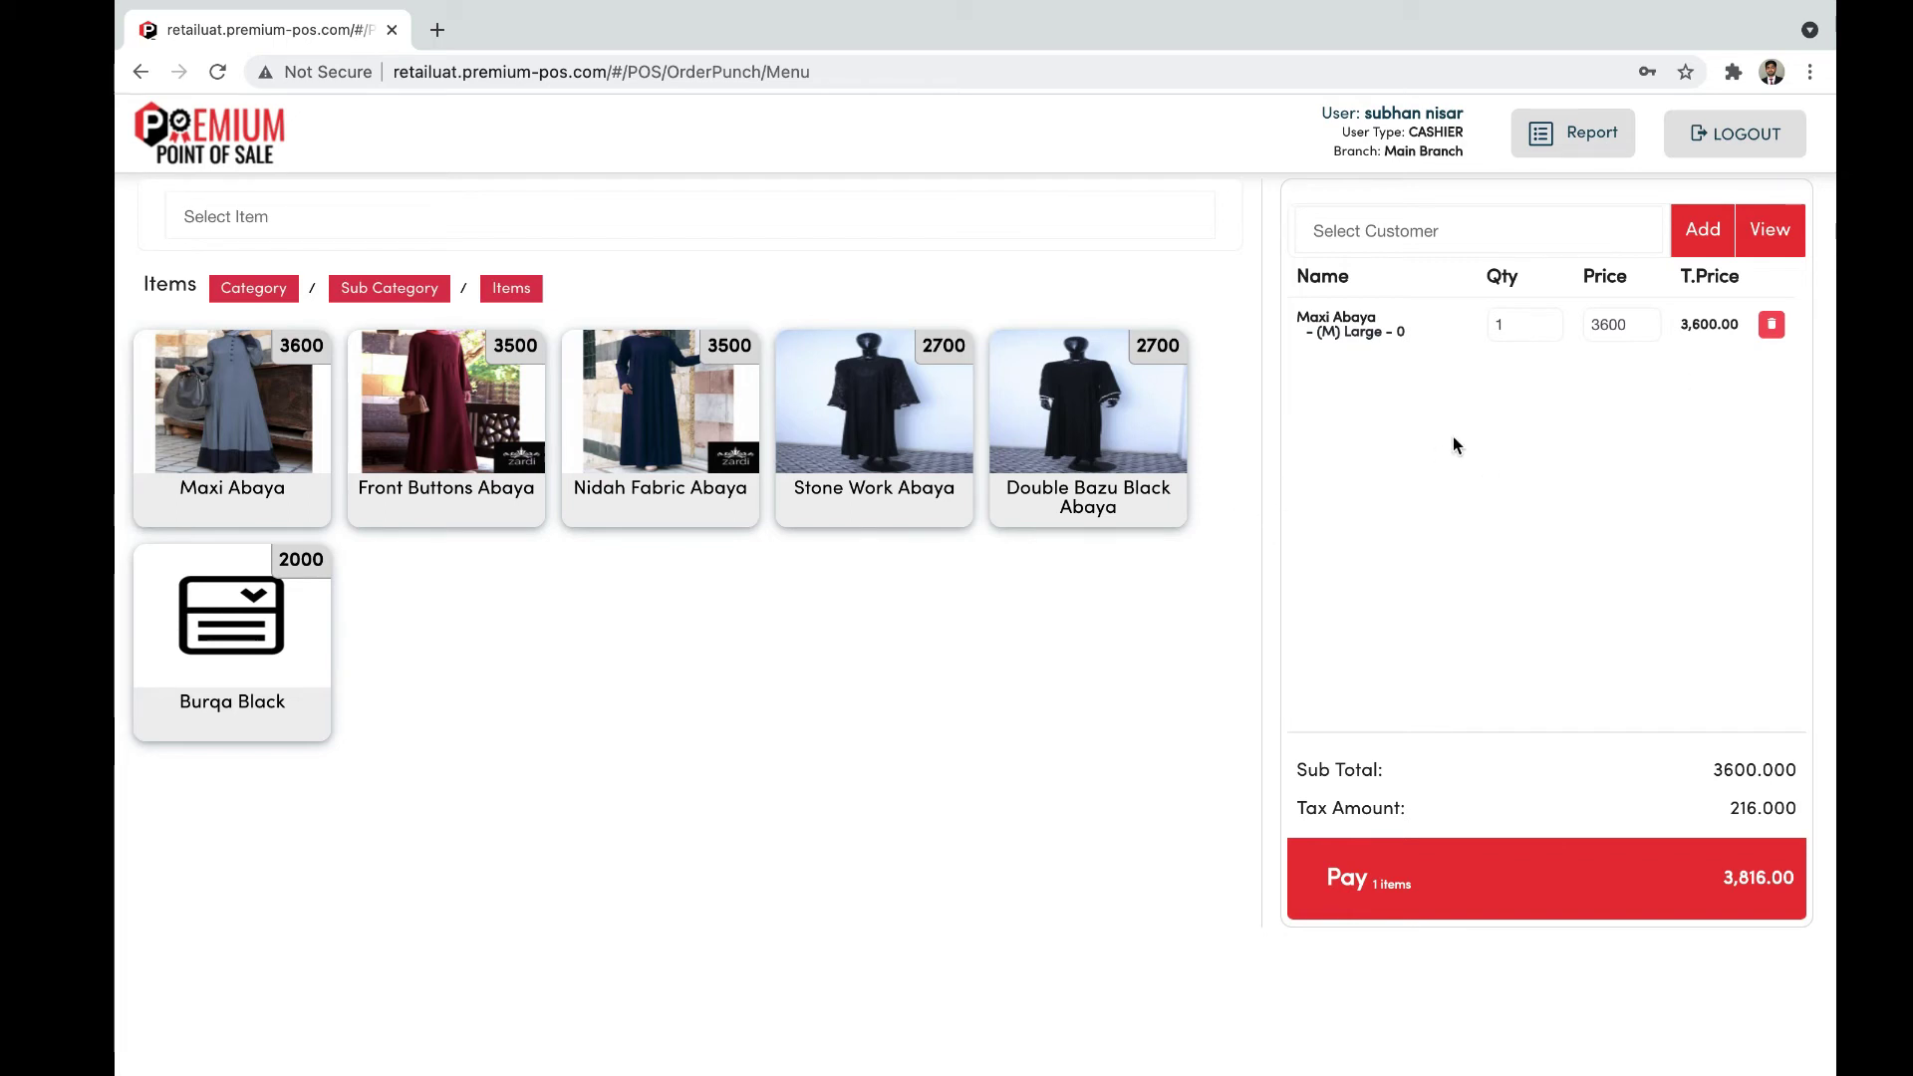
Step: Change the Maxi Abaya quantity in the cart to 2
{"action": "left_click", "coordinate": [1500, 323]}
{"action": "left_click_drag", "start_coordinate": [1499, 324], "coordinate": [1479, 331]}
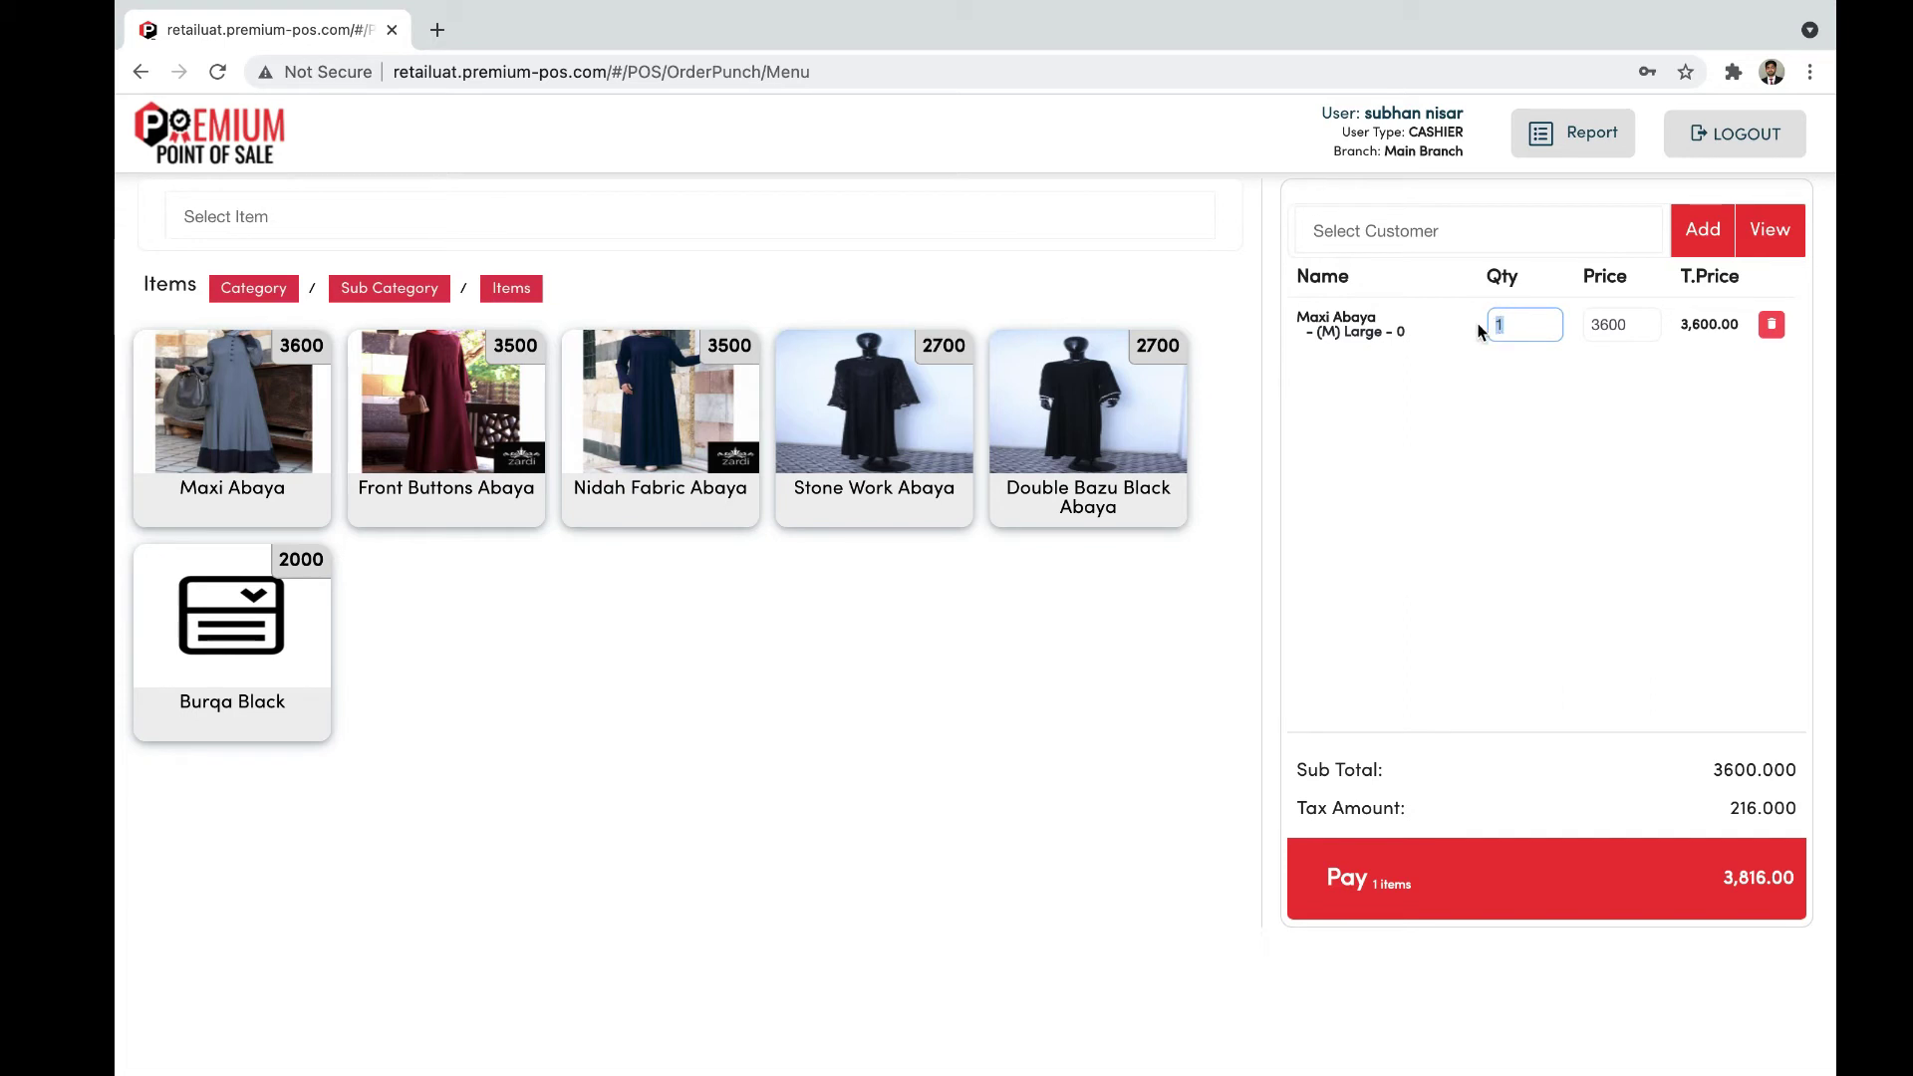
{"action": "type", "text": "2"}
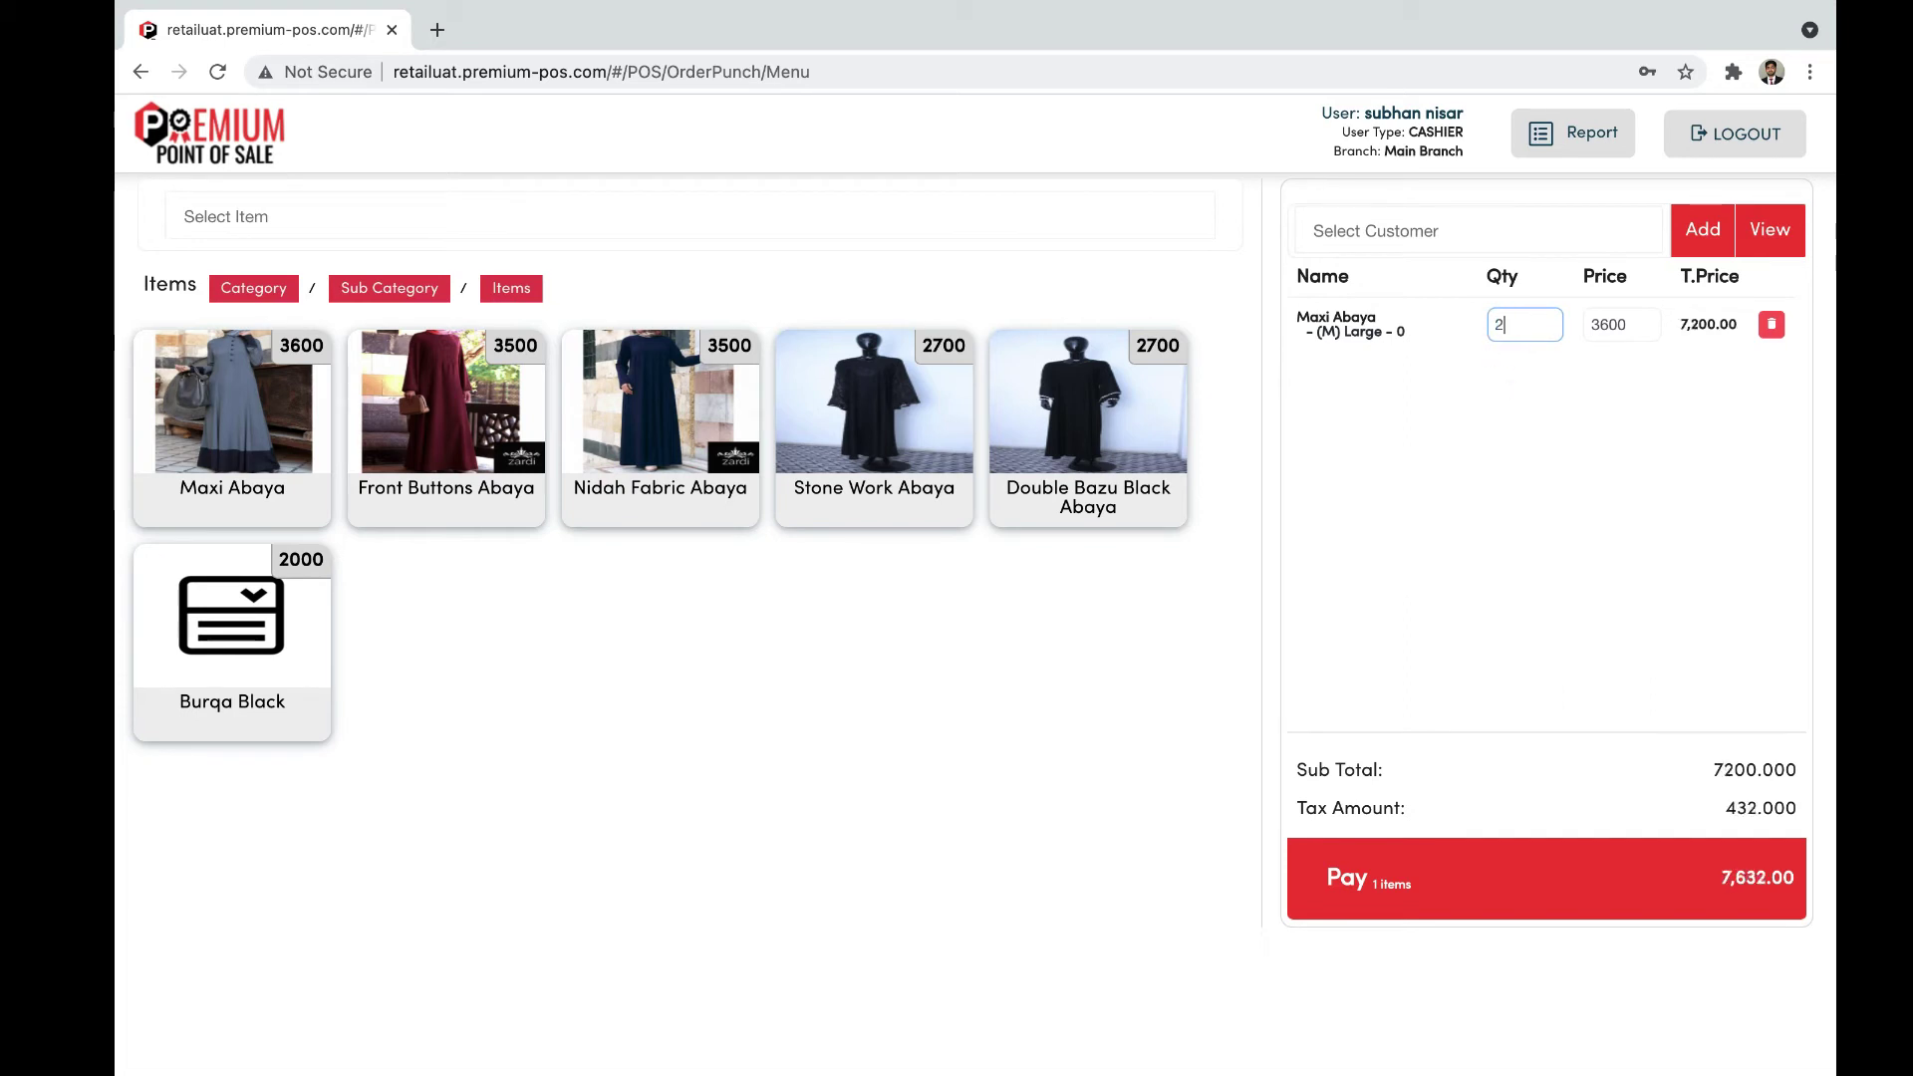
{"action": "left_click", "coordinate": [1472, 409]}
Step: Add one more Maxi Abaya in Large size, then return to the category grid
{"action": "left_click", "coordinate": [279, 442]}
{"action": "left_click", "coordinate": [1034, 600]}
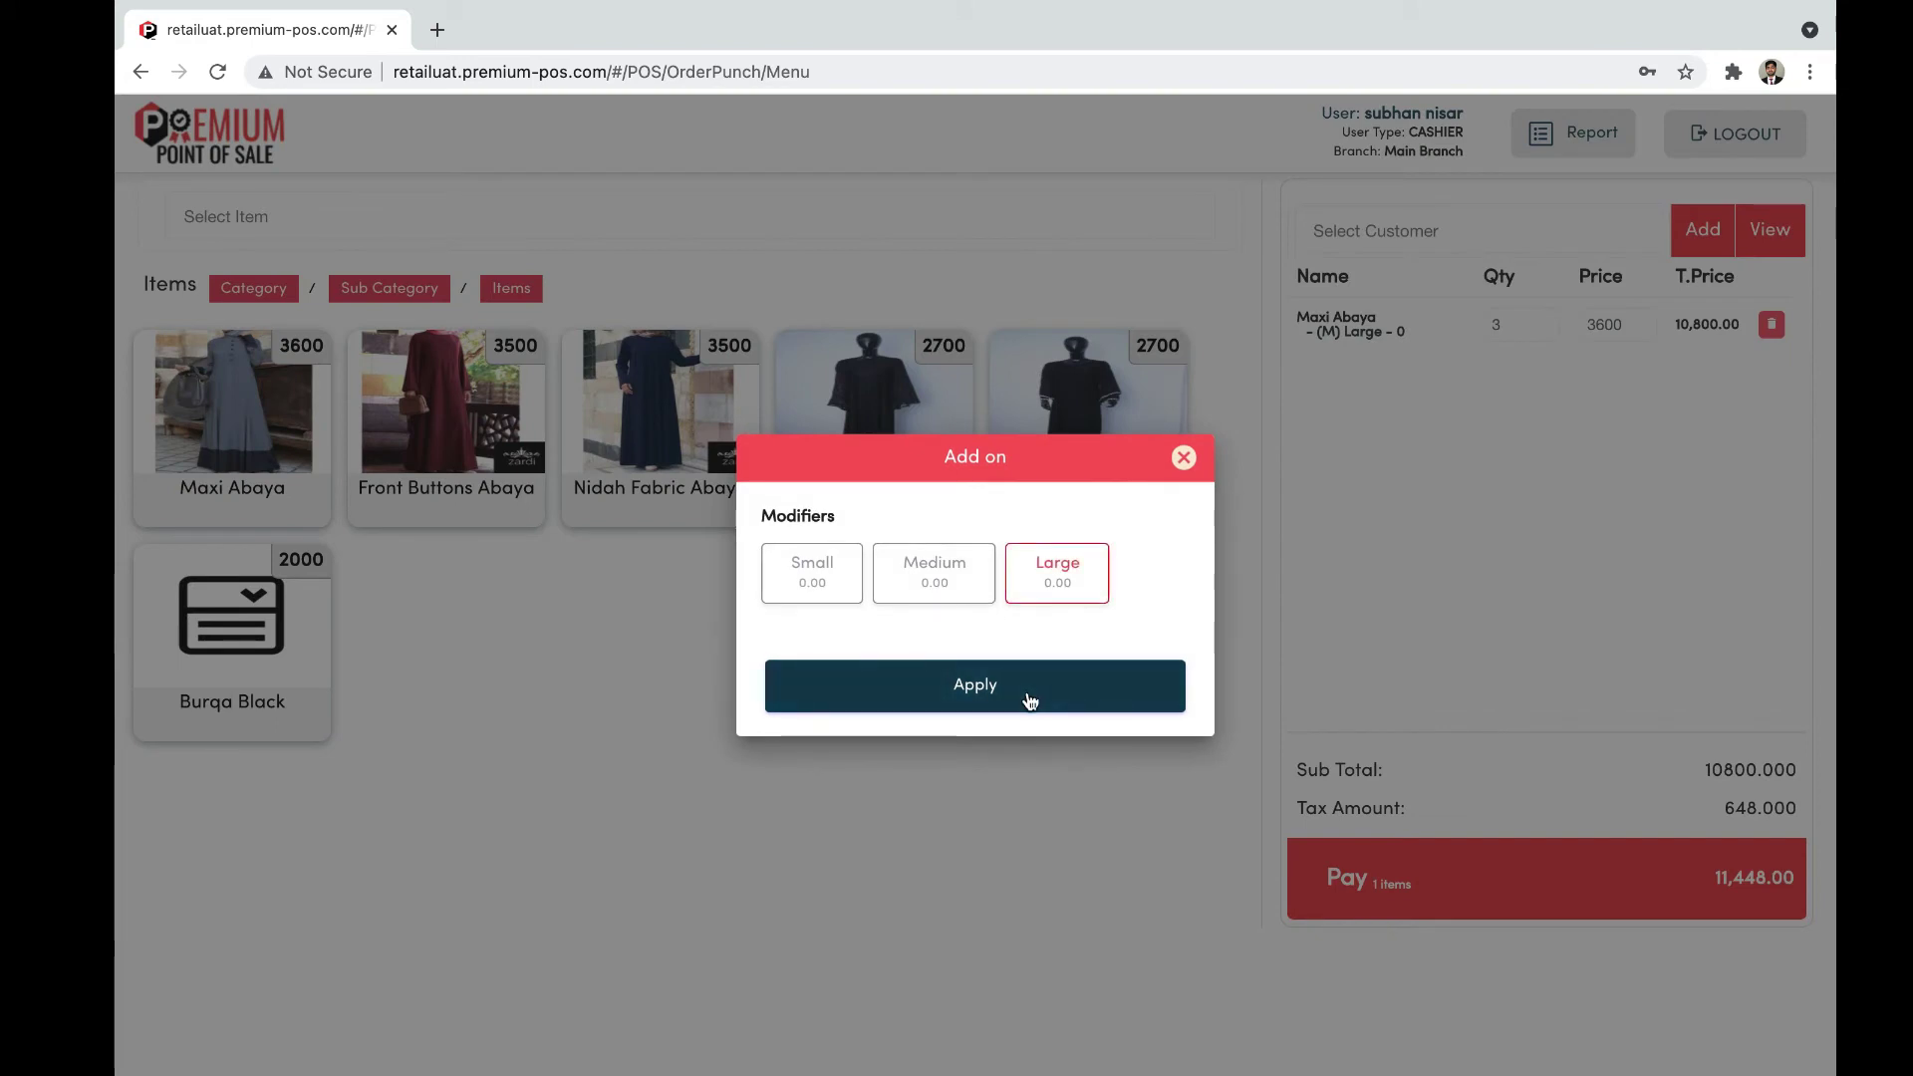
{"action": "left_click", "coordinate": [1025, 697]}
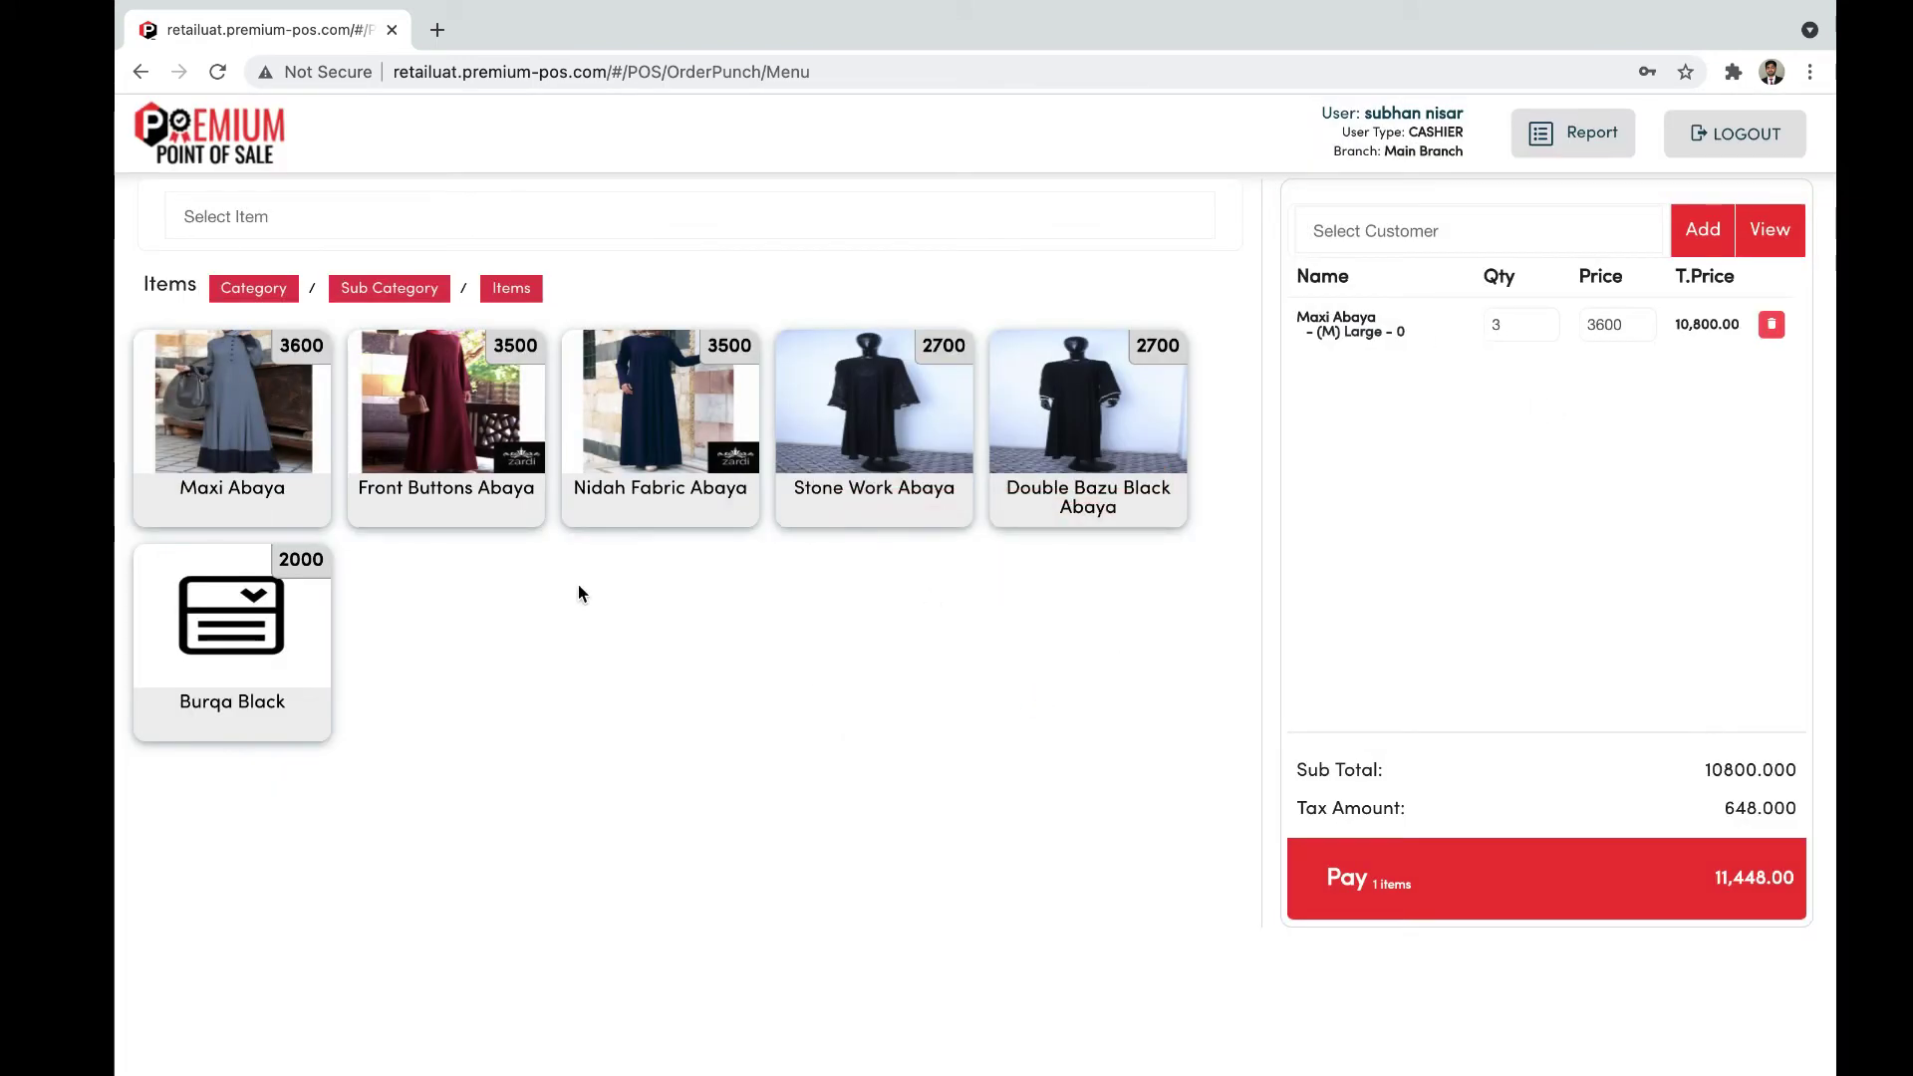
{"action": "left_click", "coordinate": [248, 297]}
{"action": "scroll", "coordinate": [552, 235], "scroll_direction": "down", "scroll_amount": 1}
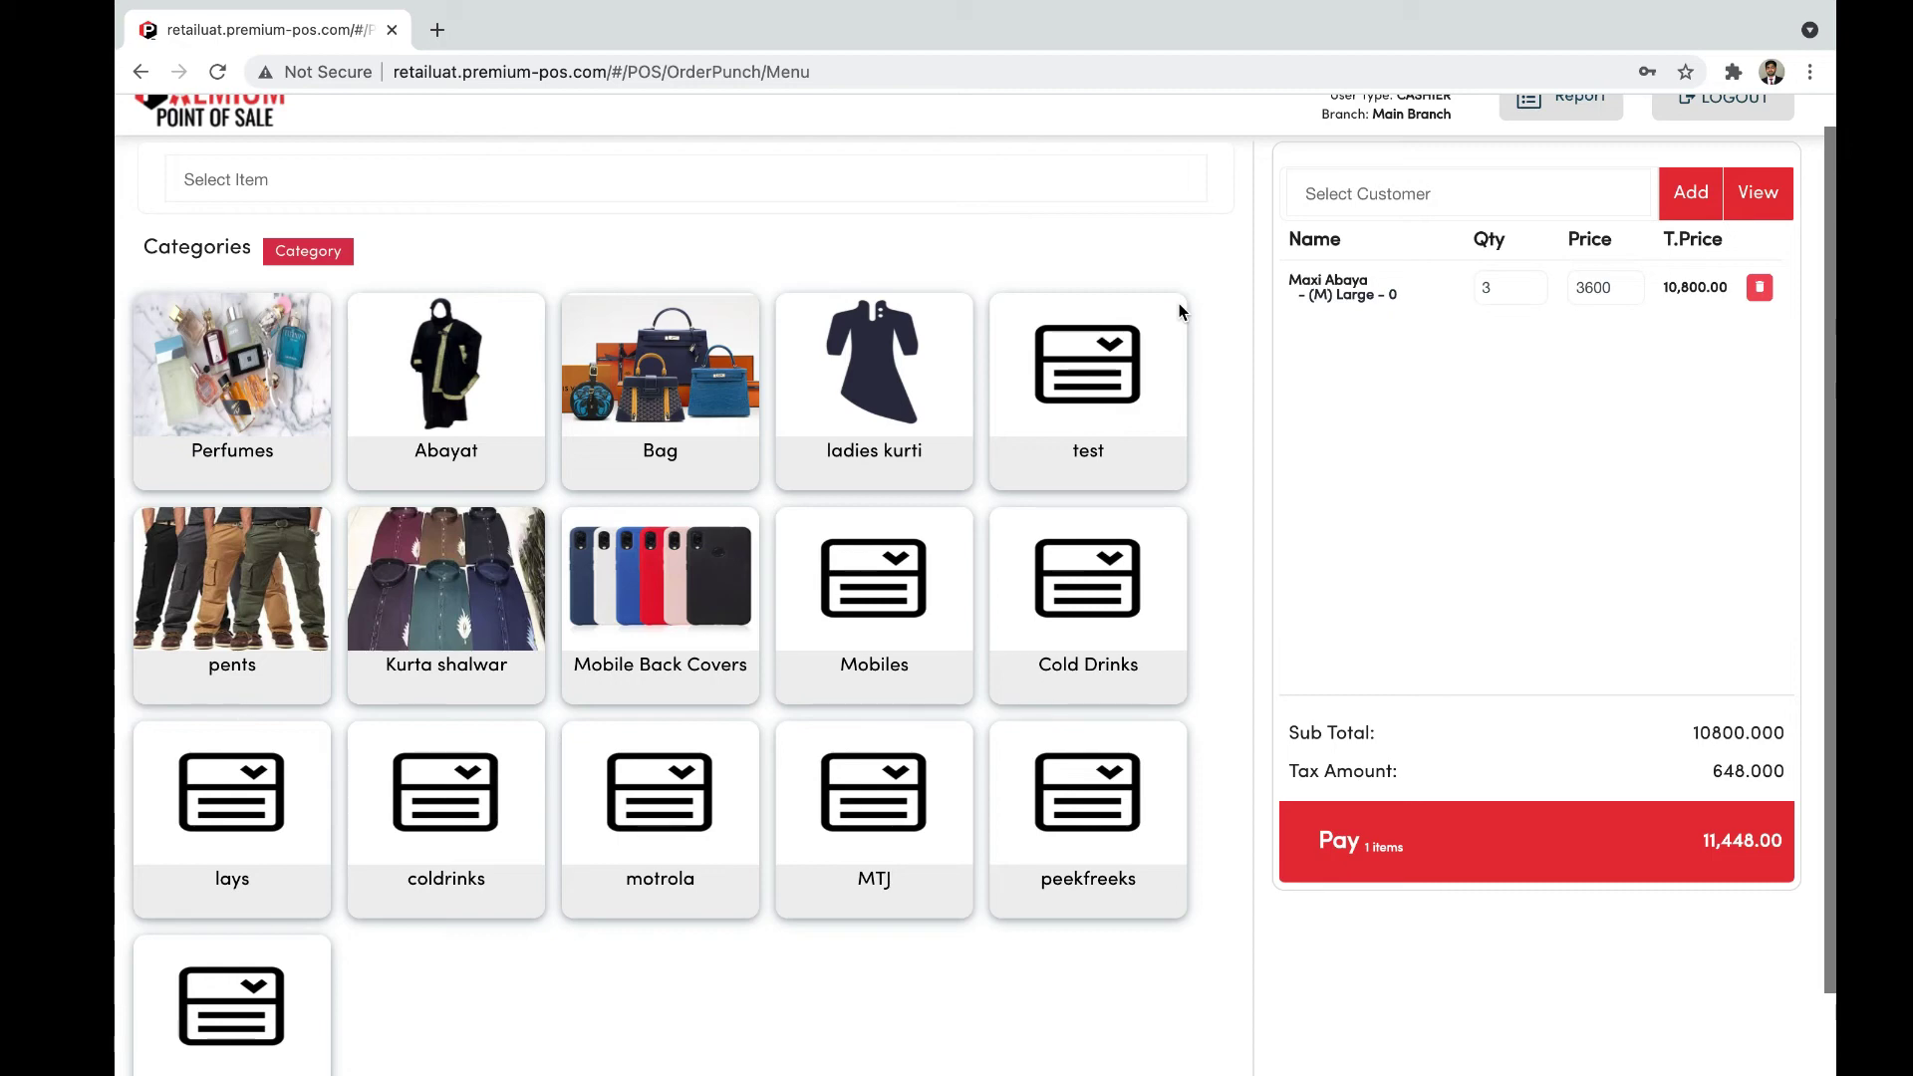
Step: Attach a customer from the Select Customer list and start payment for the 11,448.00 order
{"action": "scroll", "coordinate": [1375, 399], "scroll_direction": "up", "scroll_amount": 1}
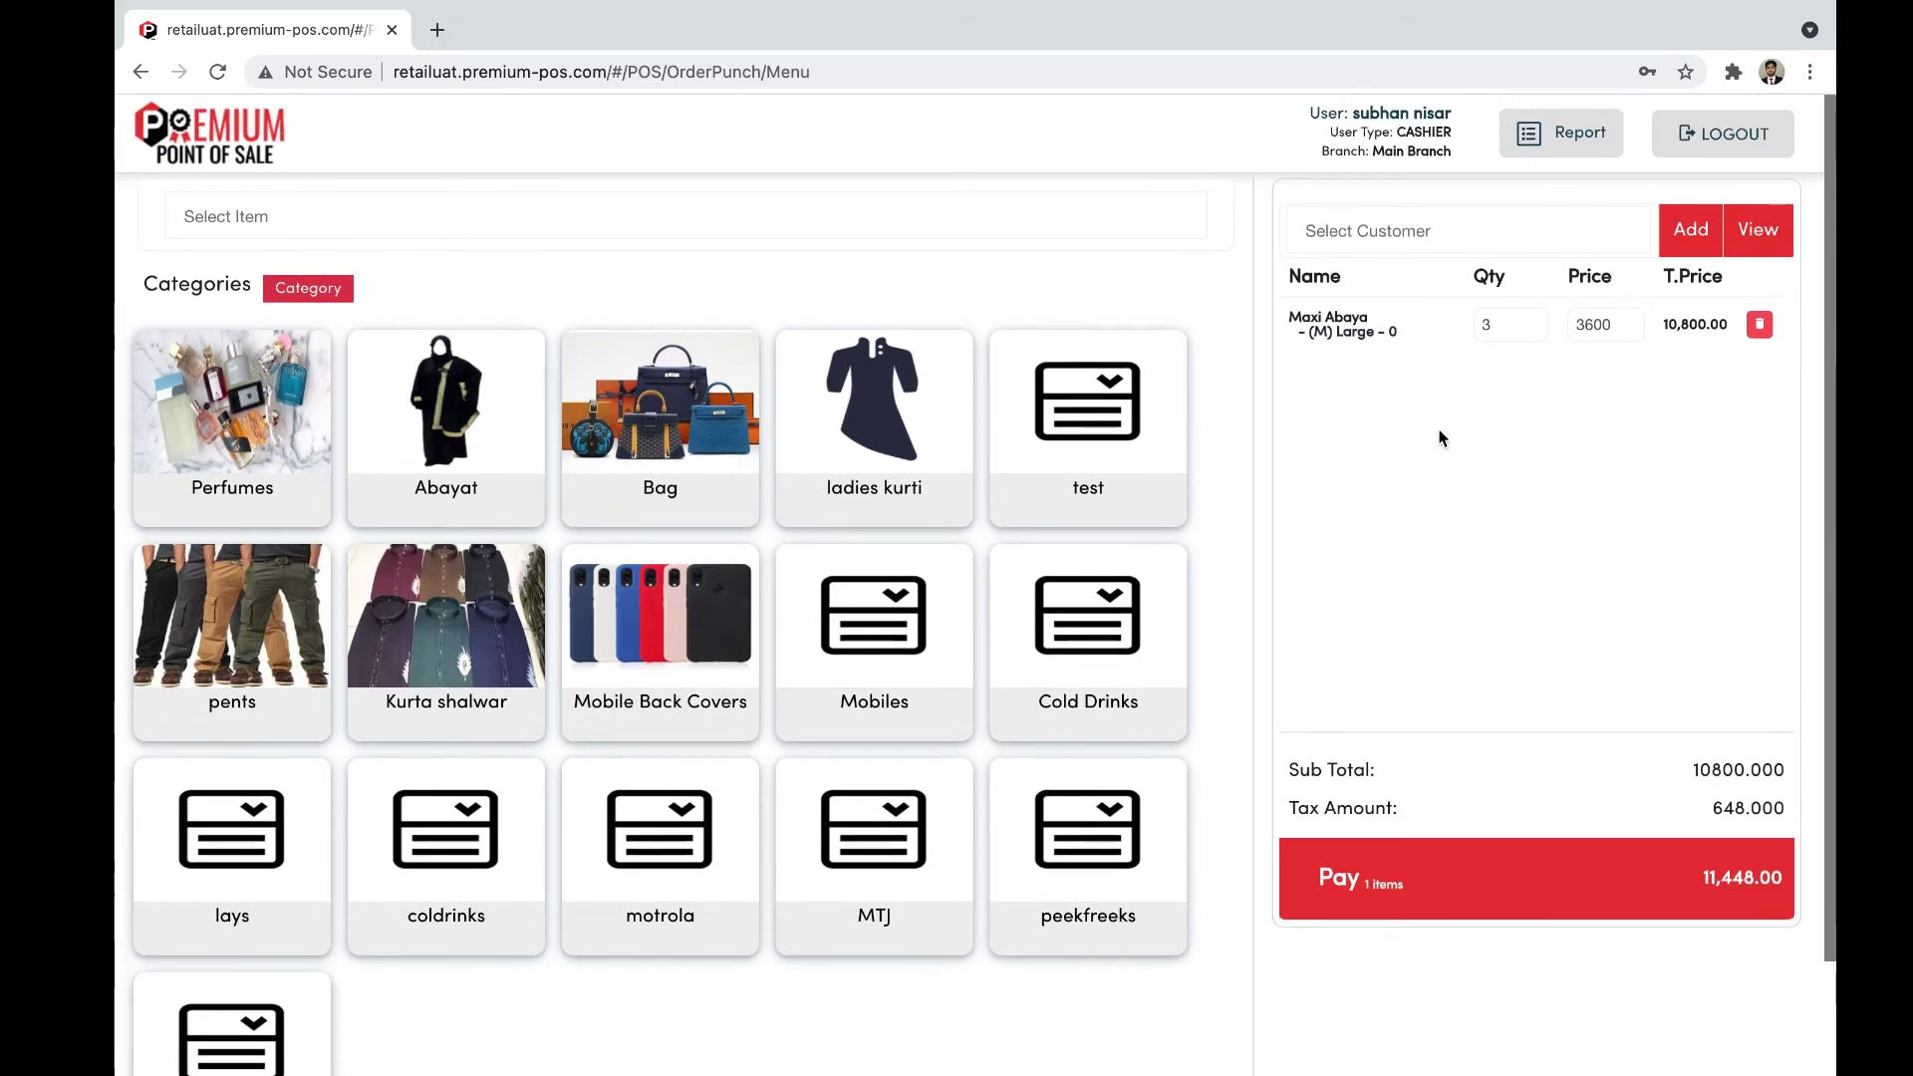
{"action": "left_click", "coordinate": [1439, 230]}
{"action": "scroll", "coordinate": [1438, 398], "scroll_direction": "up", "scroll_amount": 2}
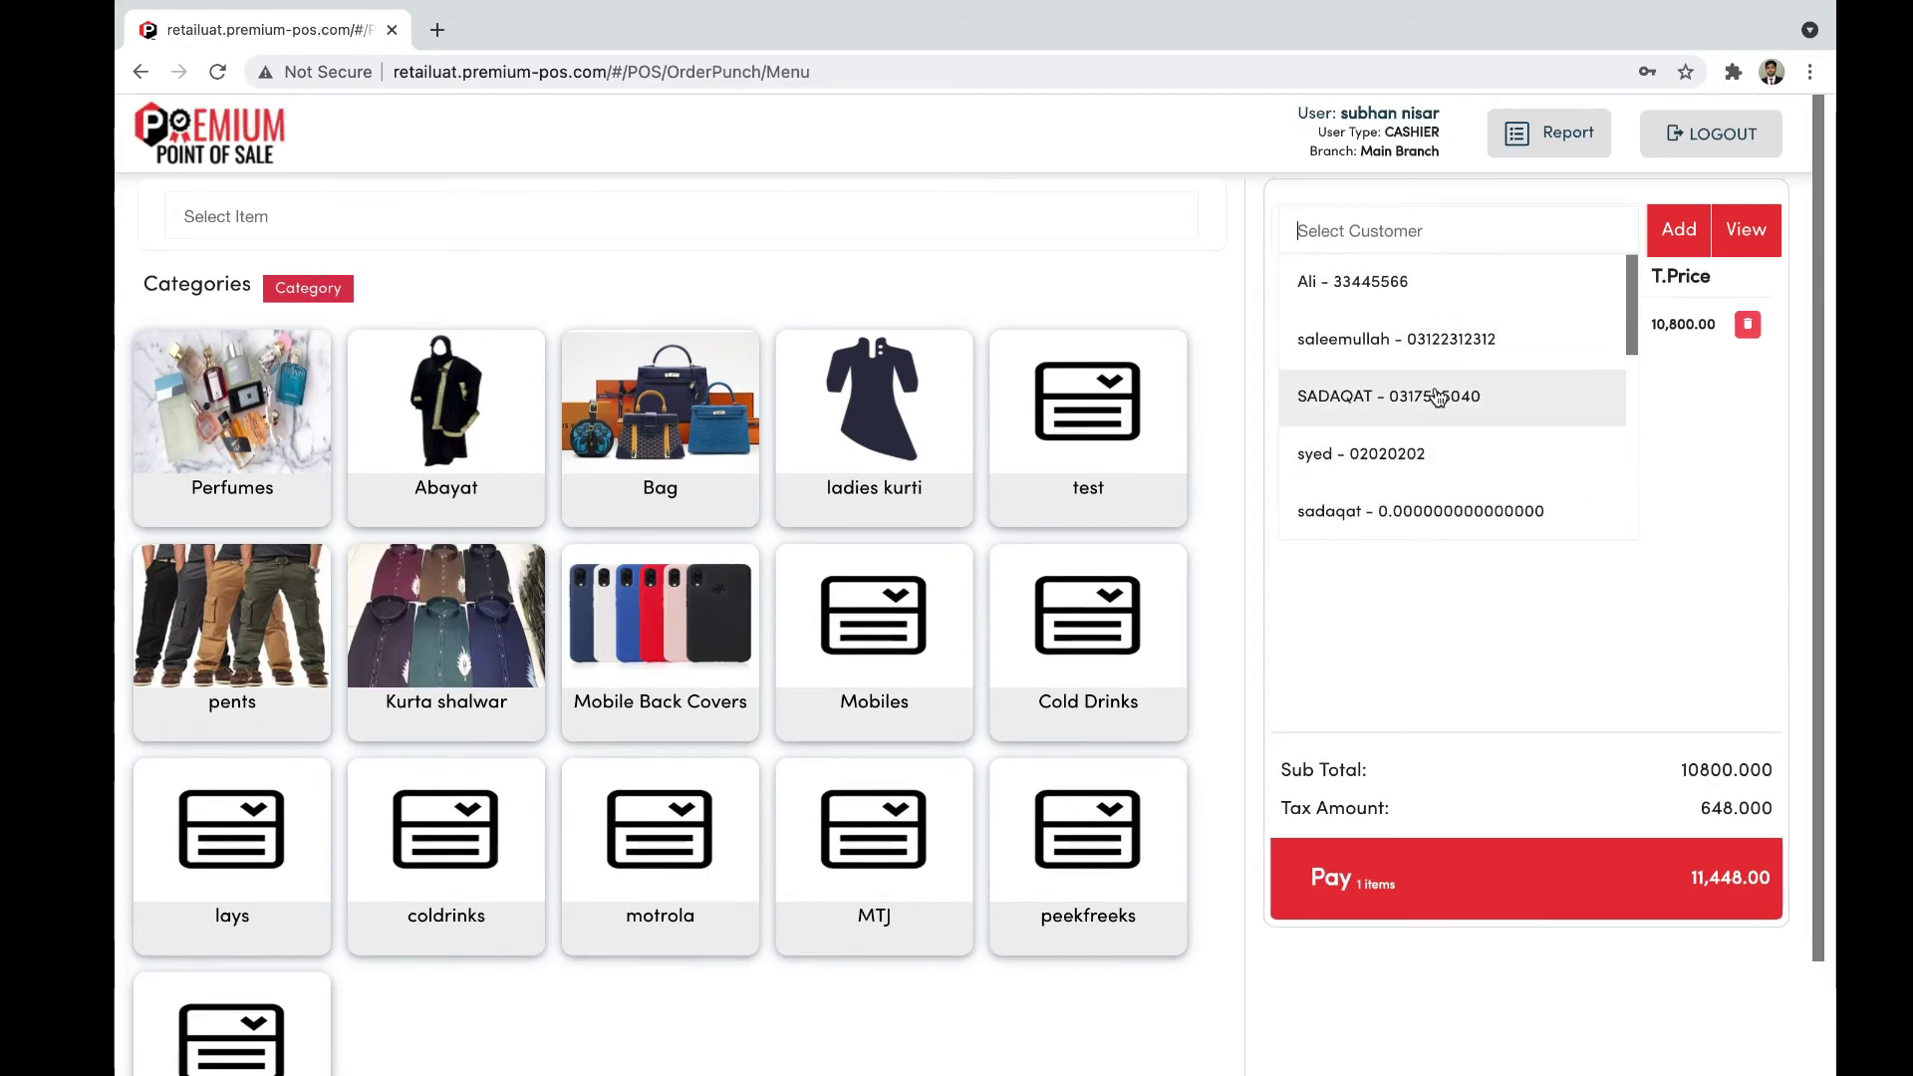
{"action": "left_click", "coordinate": [1438, 339]}
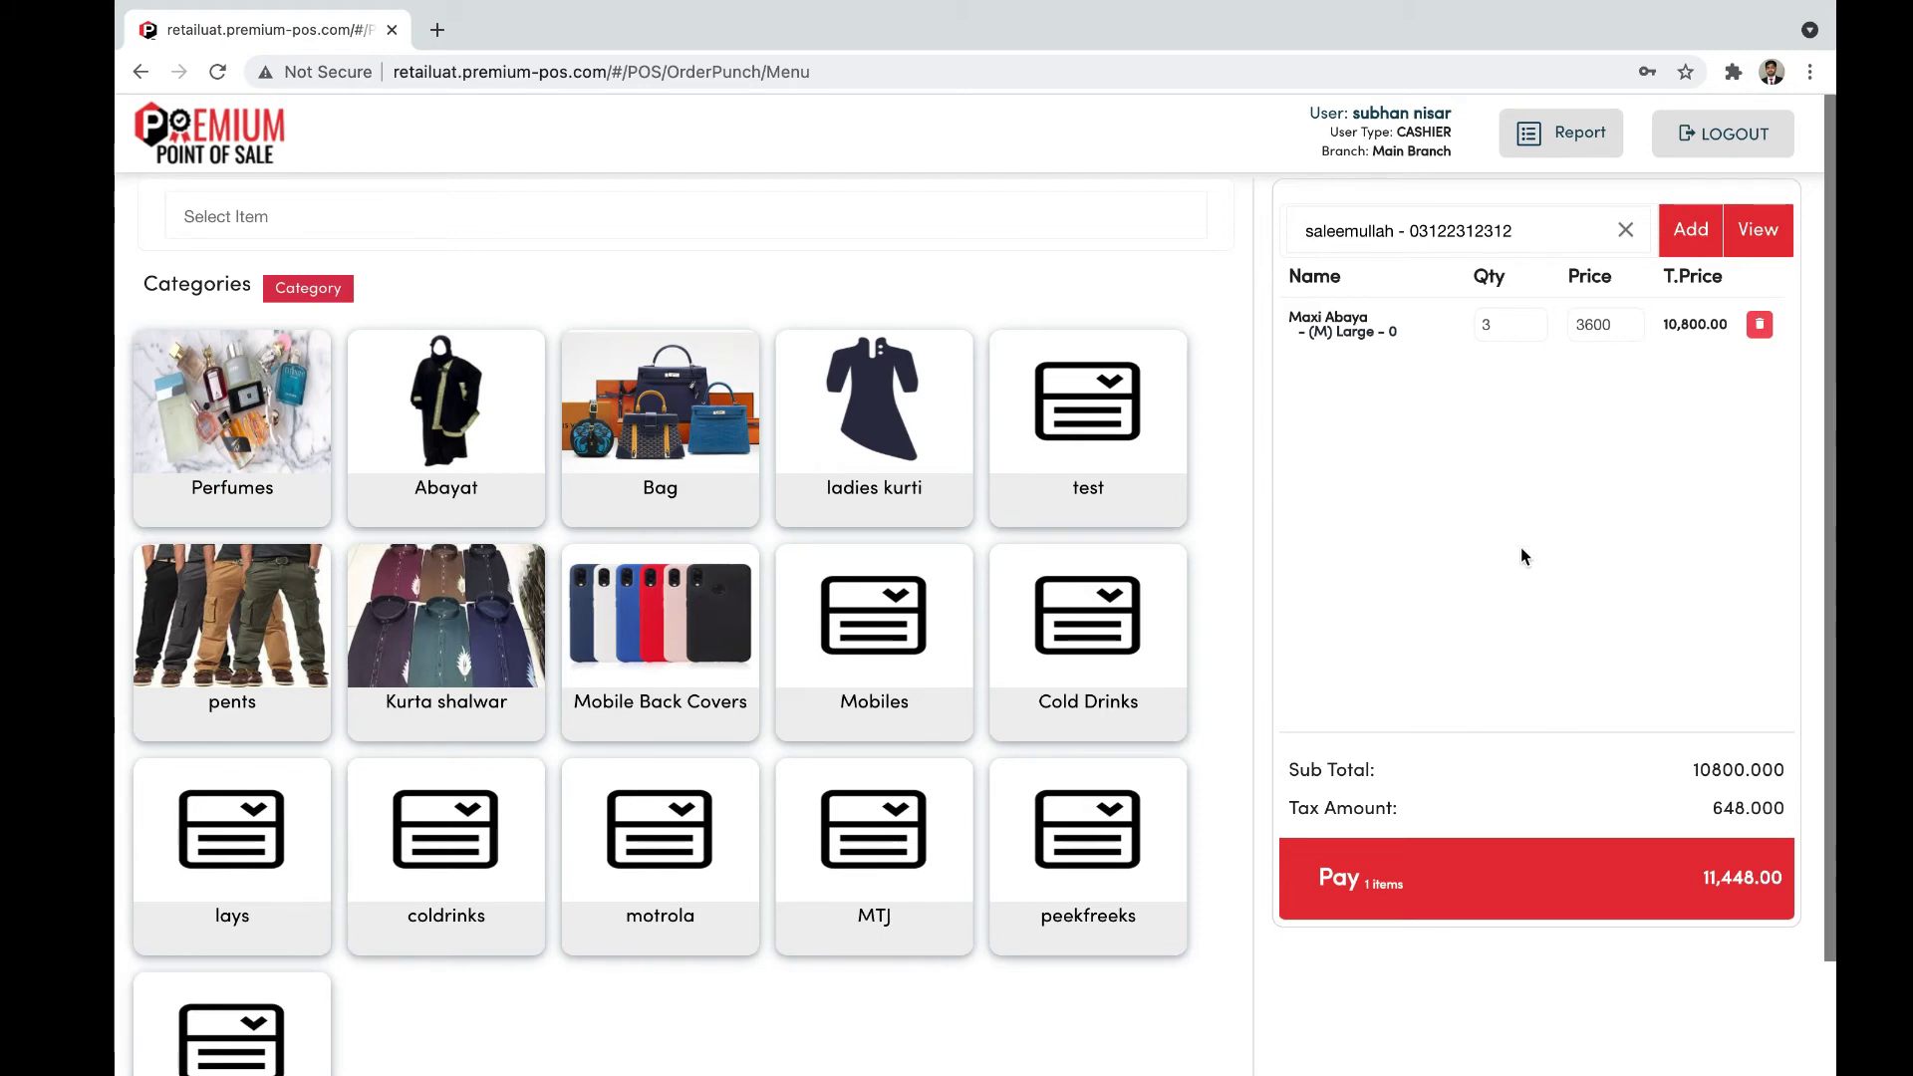
{"action": "left_click", "coordinate": [1422, 887]}
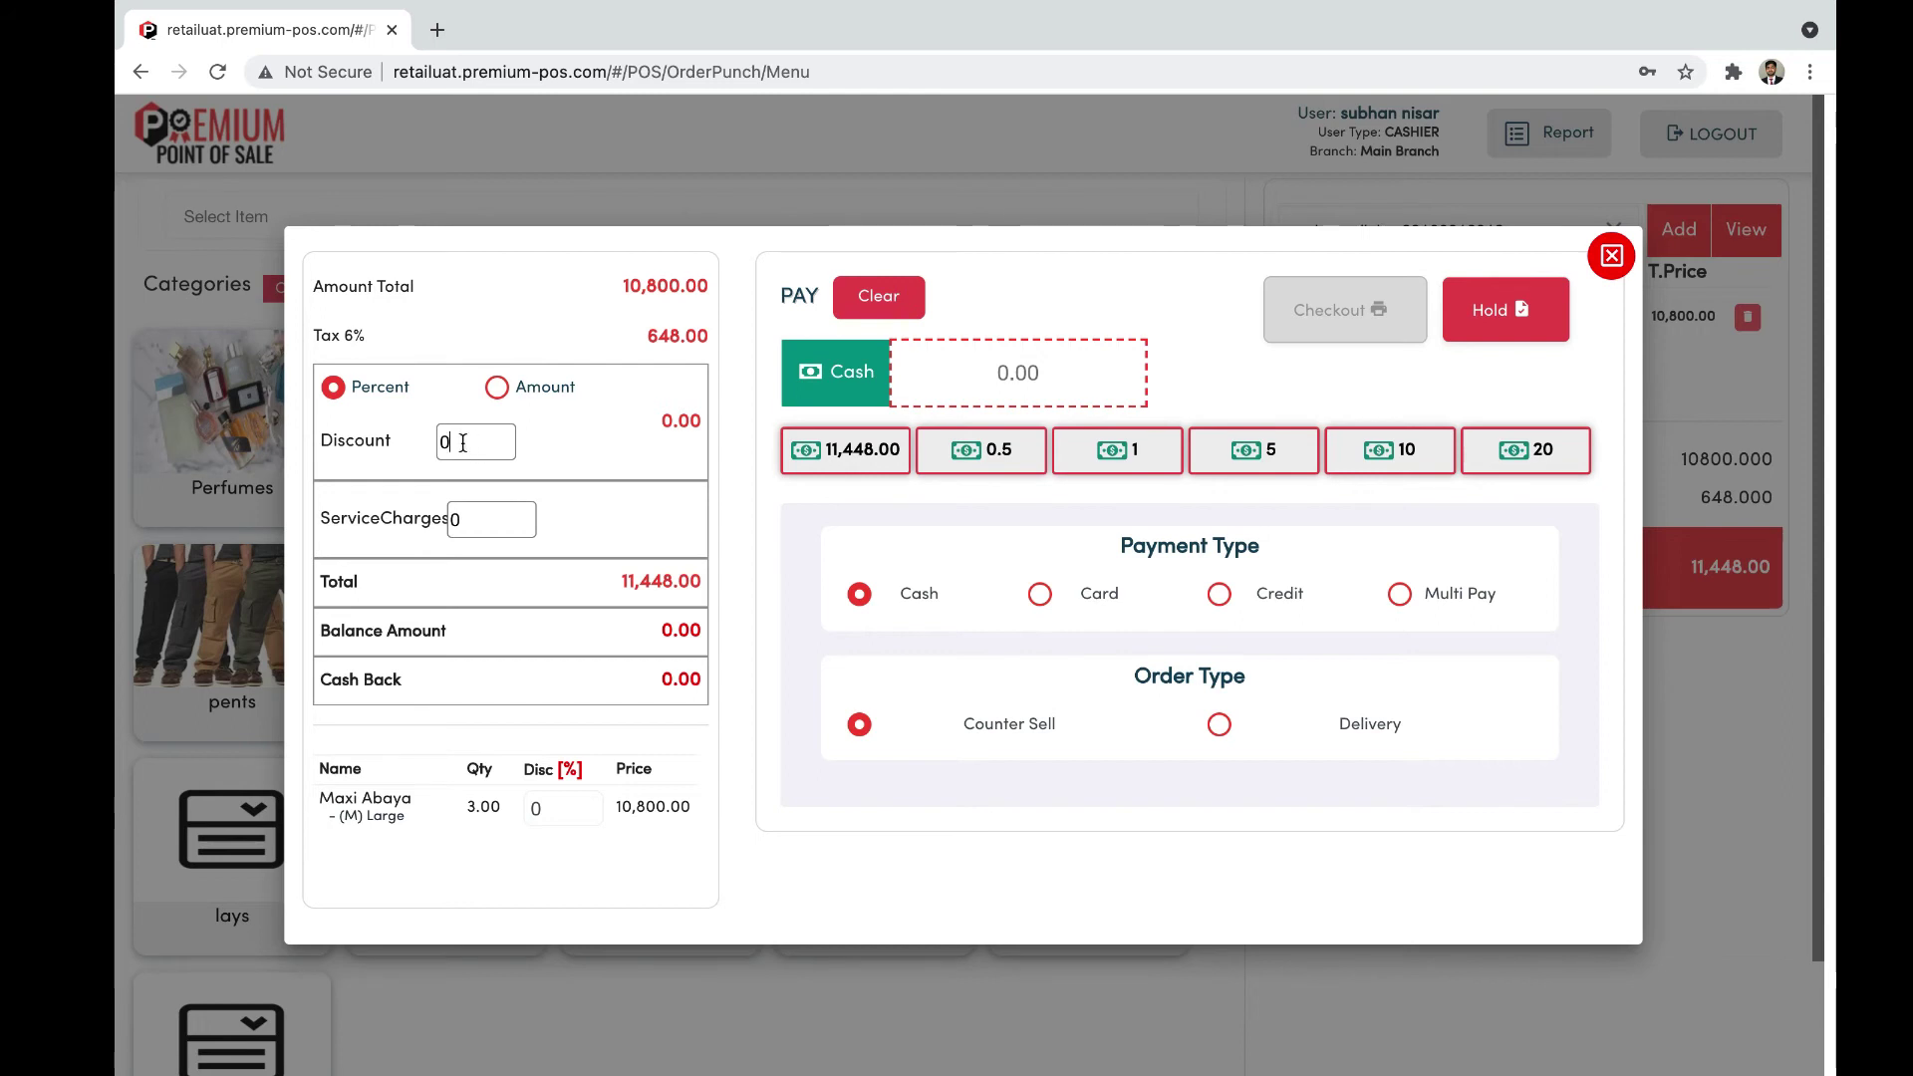
Step: Replace the percentage discount with a fixed 200 amount discount and clear the Service Charges field
{"action": "left_click_drag", "start_coordinate": [460, 441], "coordinate": [435, 440]}
{"action": "type", "text": "2"}
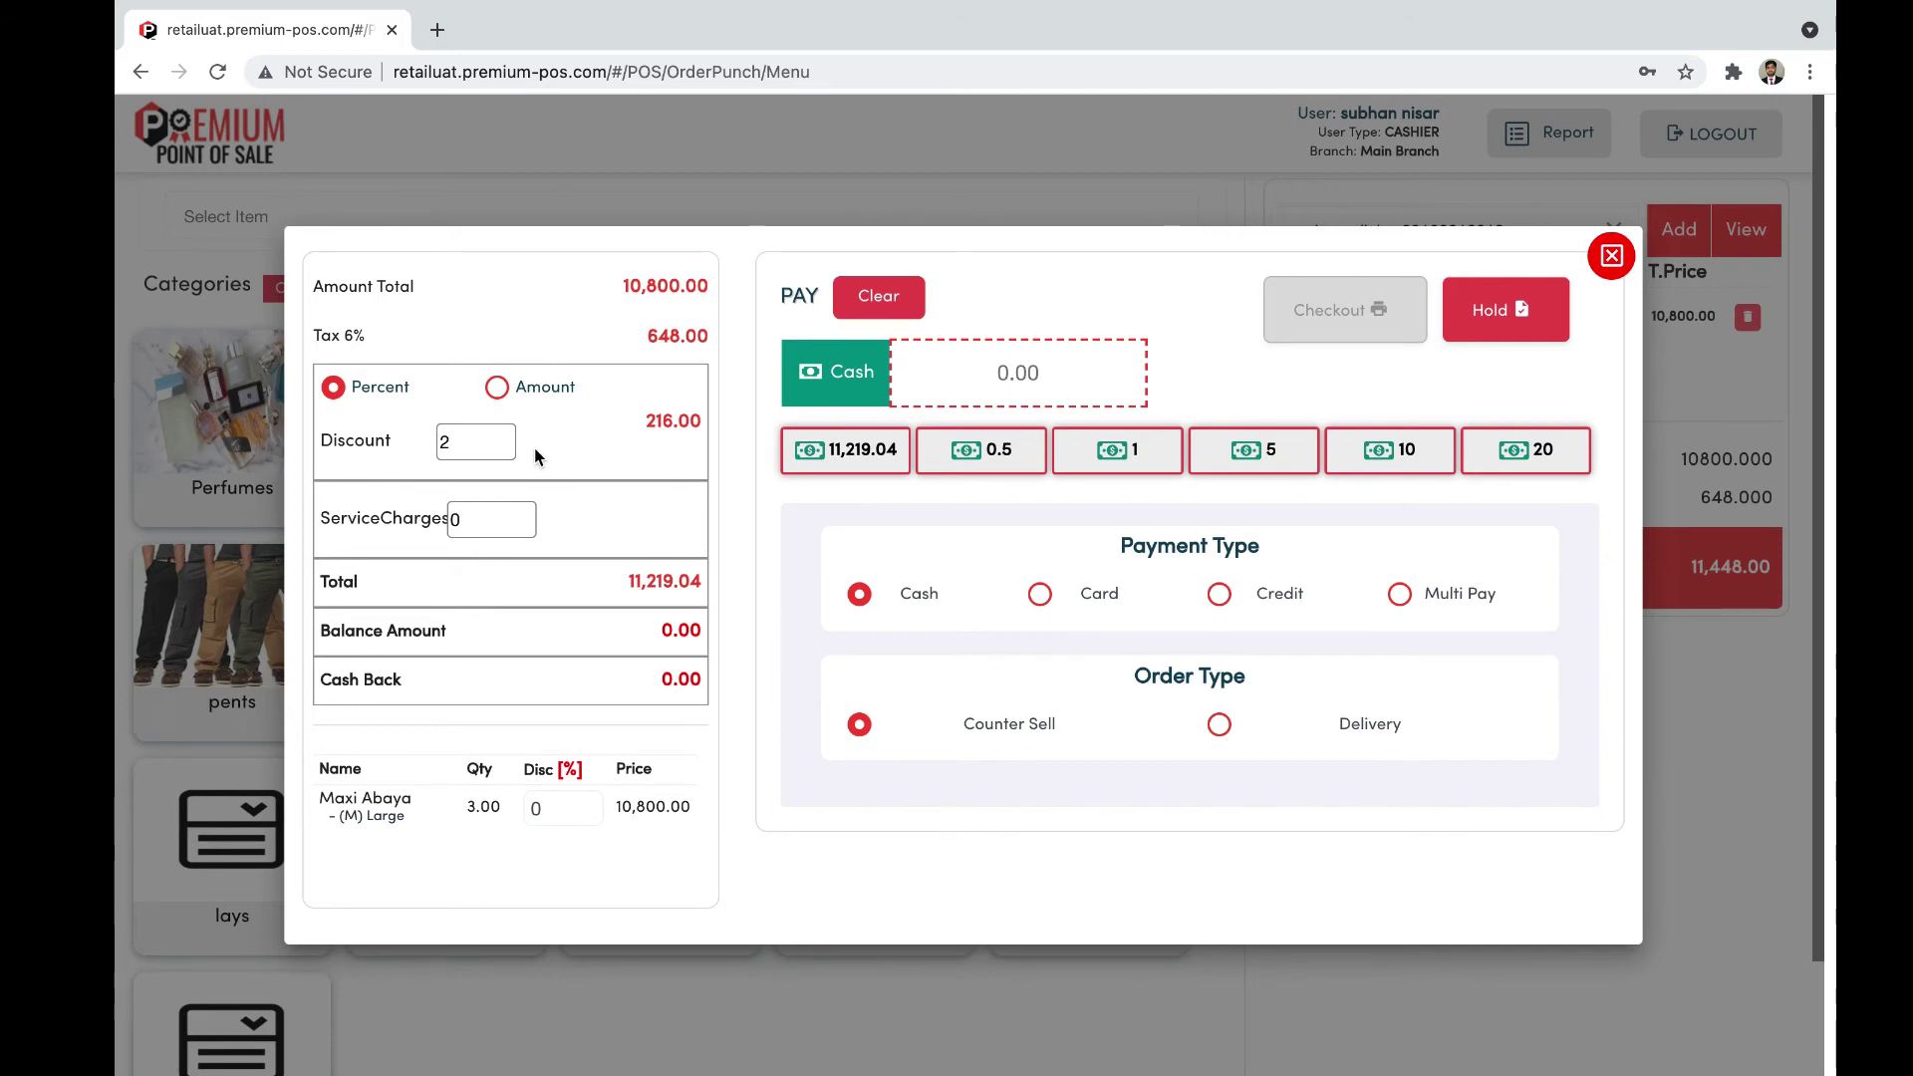
{"action": "key", "text": "BackSpace"}
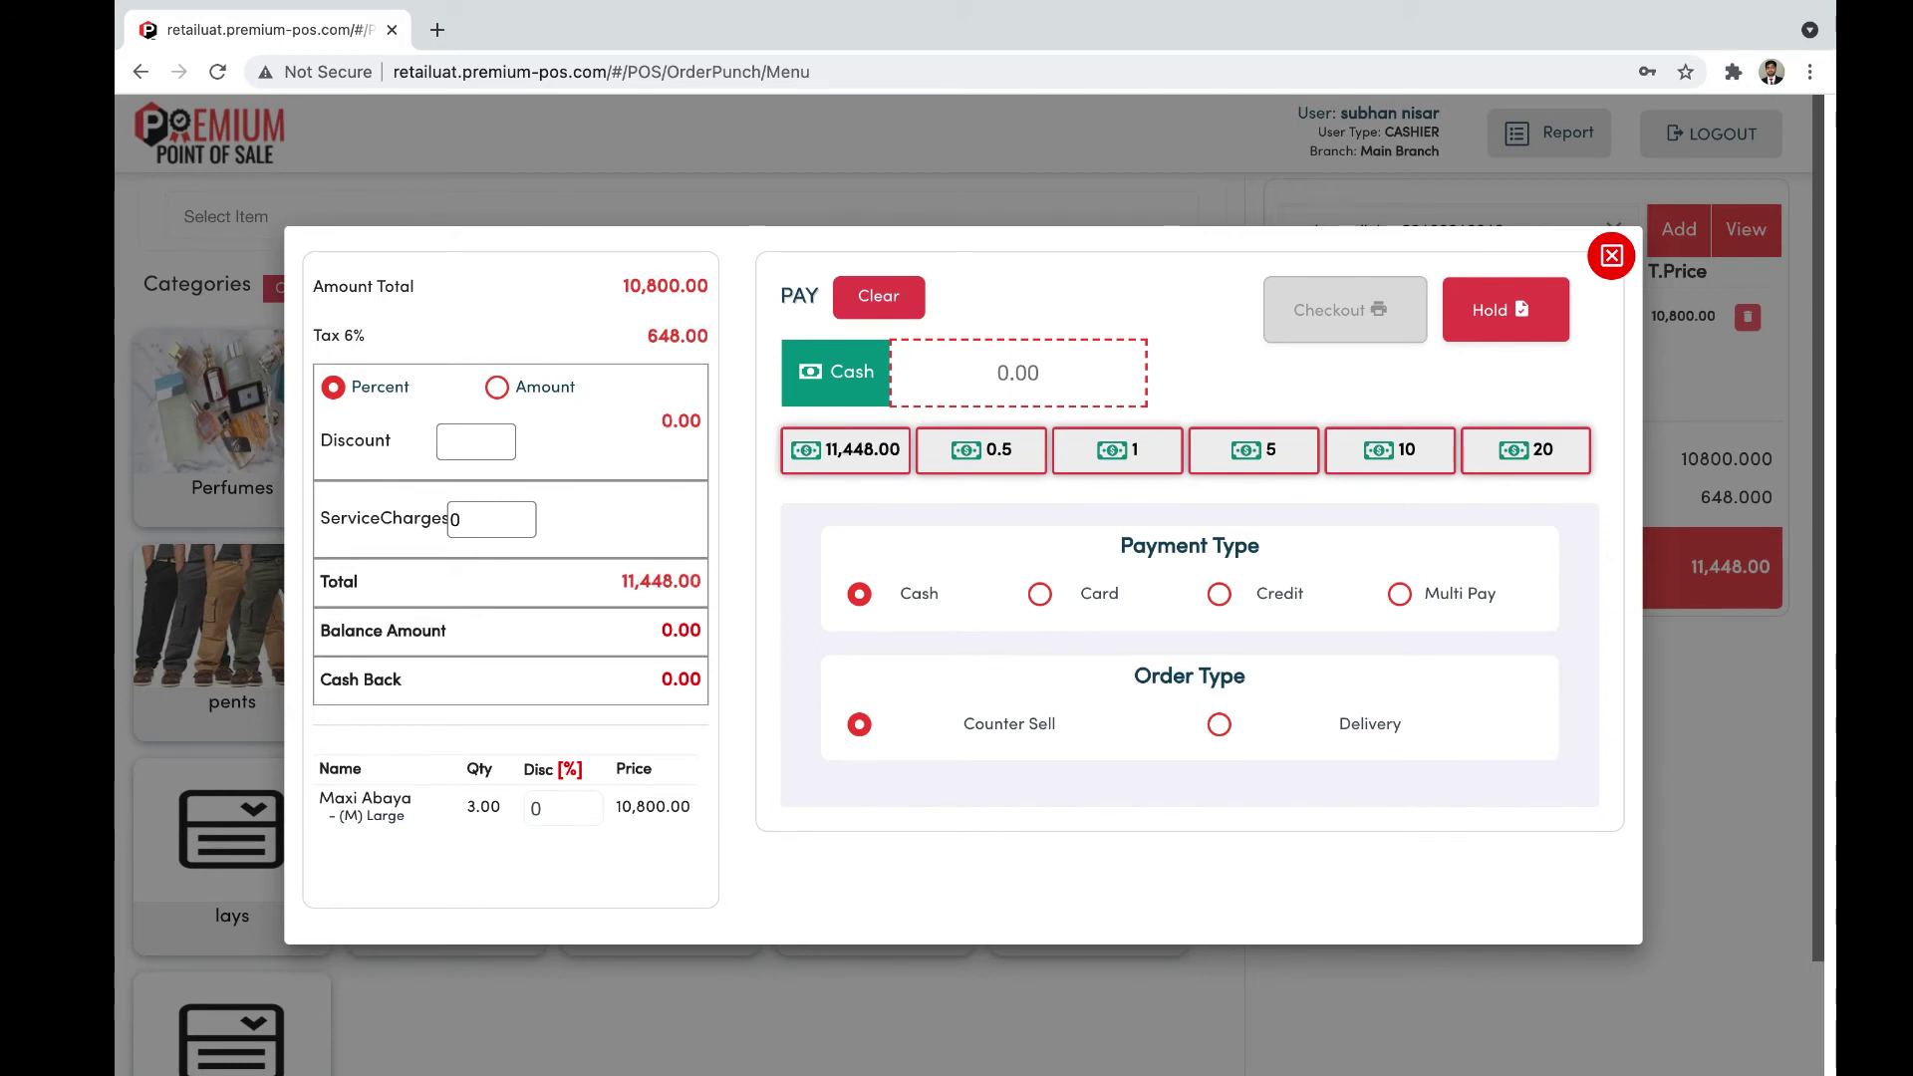
{"action": "left_click", "coordinate": [497, 388]}
{"action": "type", "text": "200"}
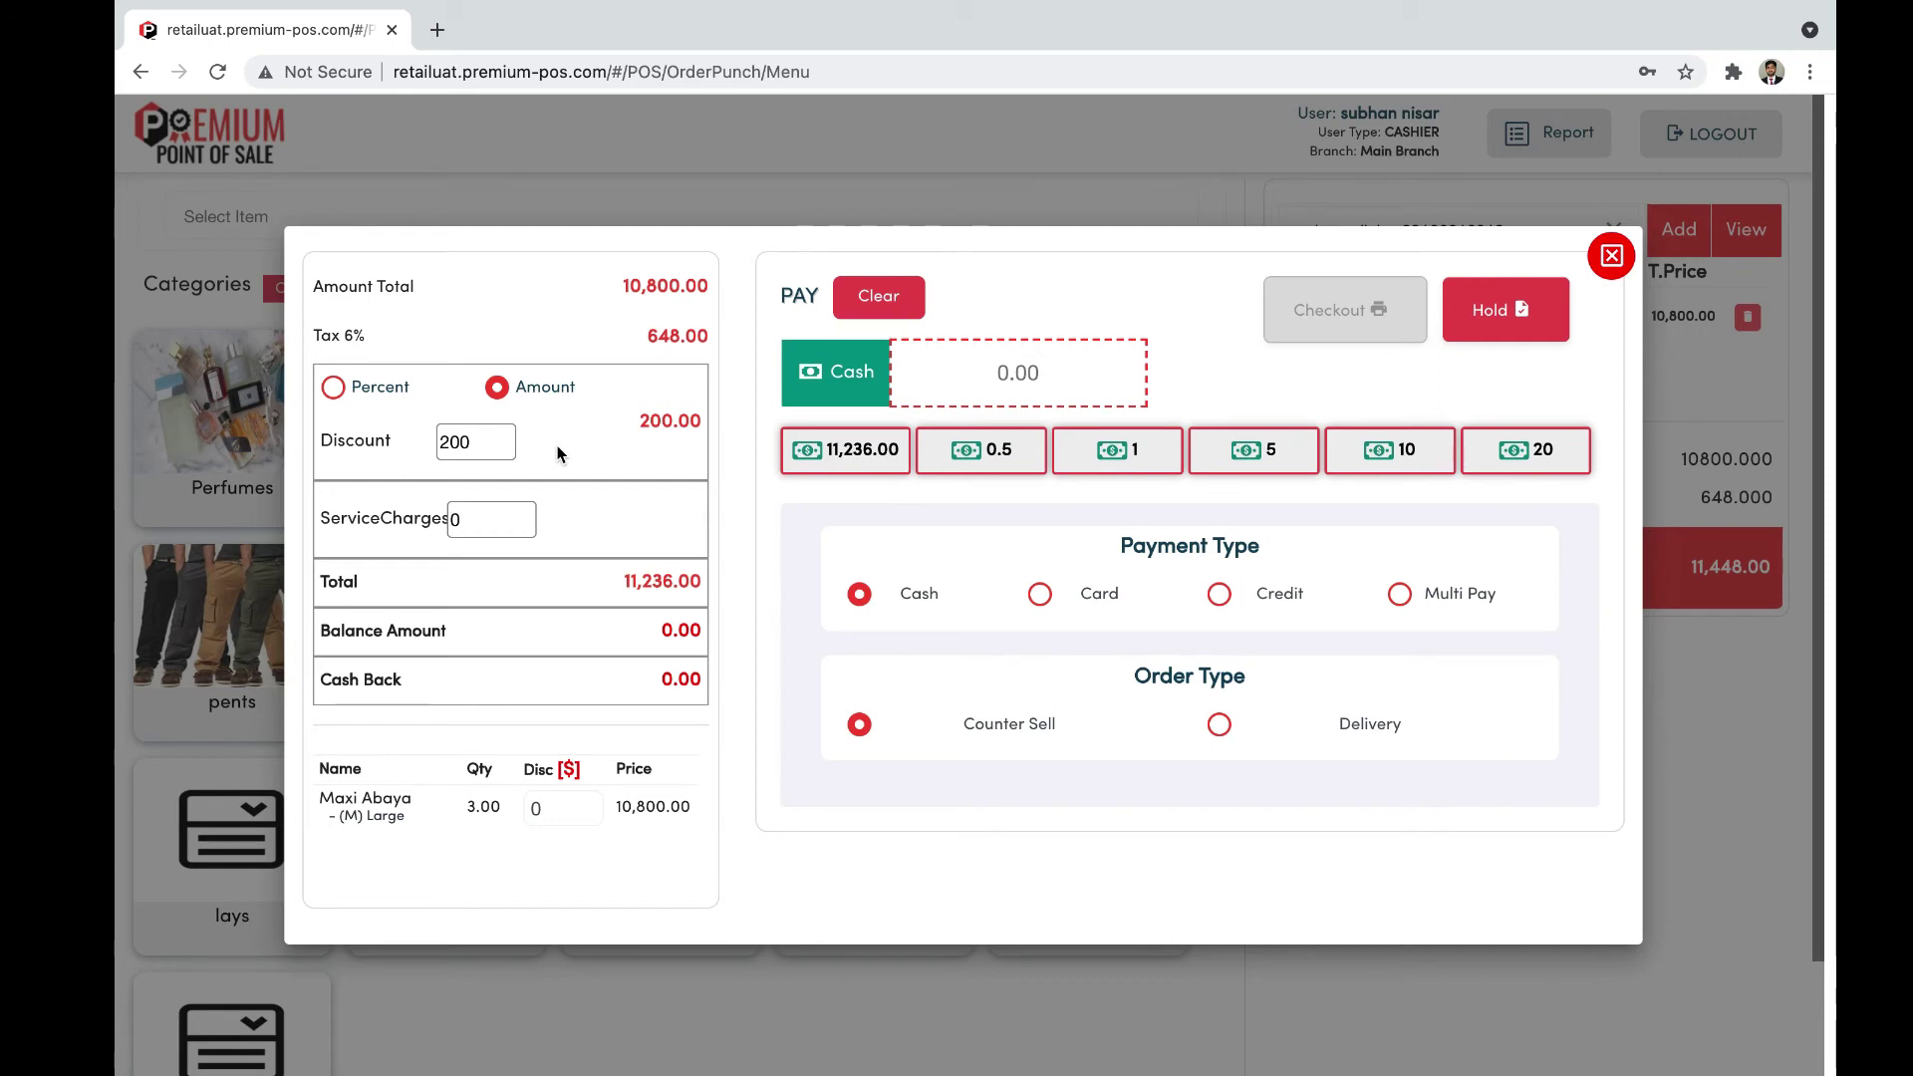
{"action": "left_click", "coordinate": [472, 525]}
{"action": "key", "text": "BackSpace"}
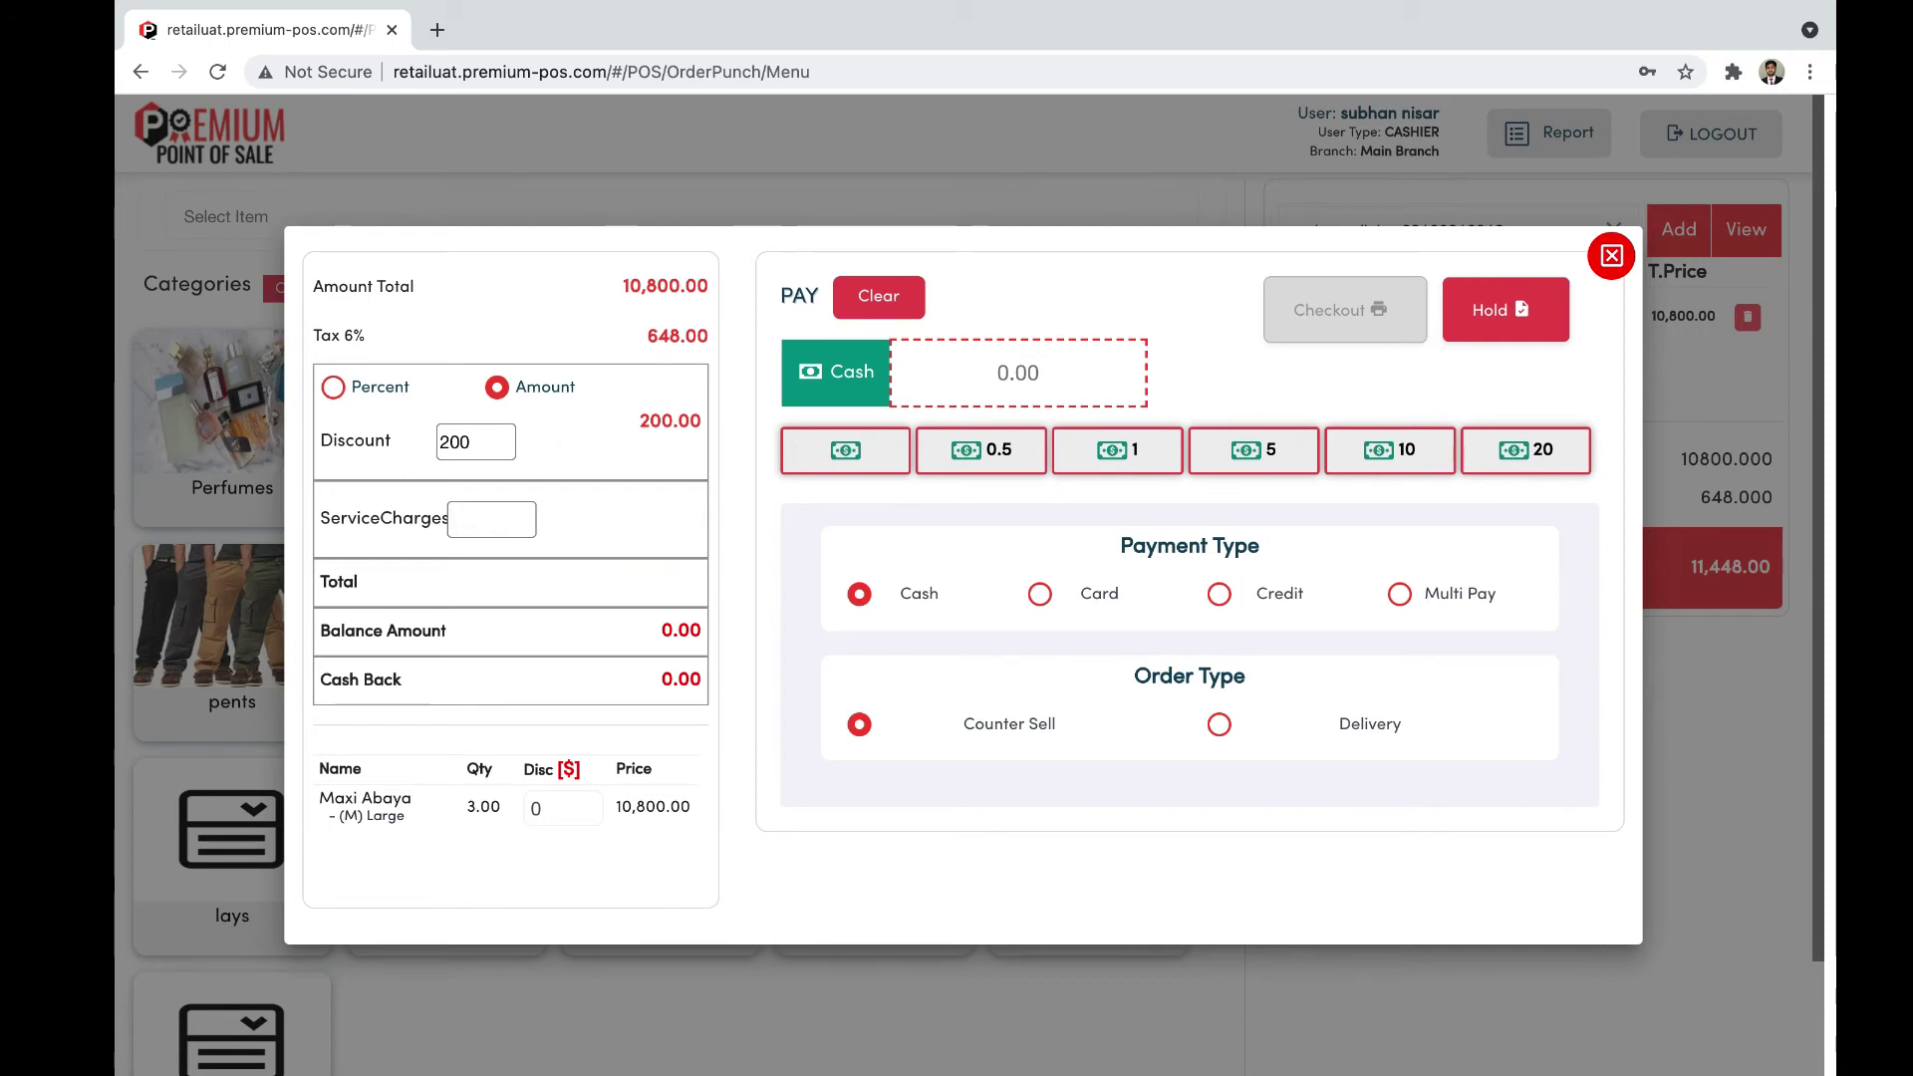
Step: Enter a service charge of 20, bringing the order total to 11,256.00
{"action": "type", "text": "20"}
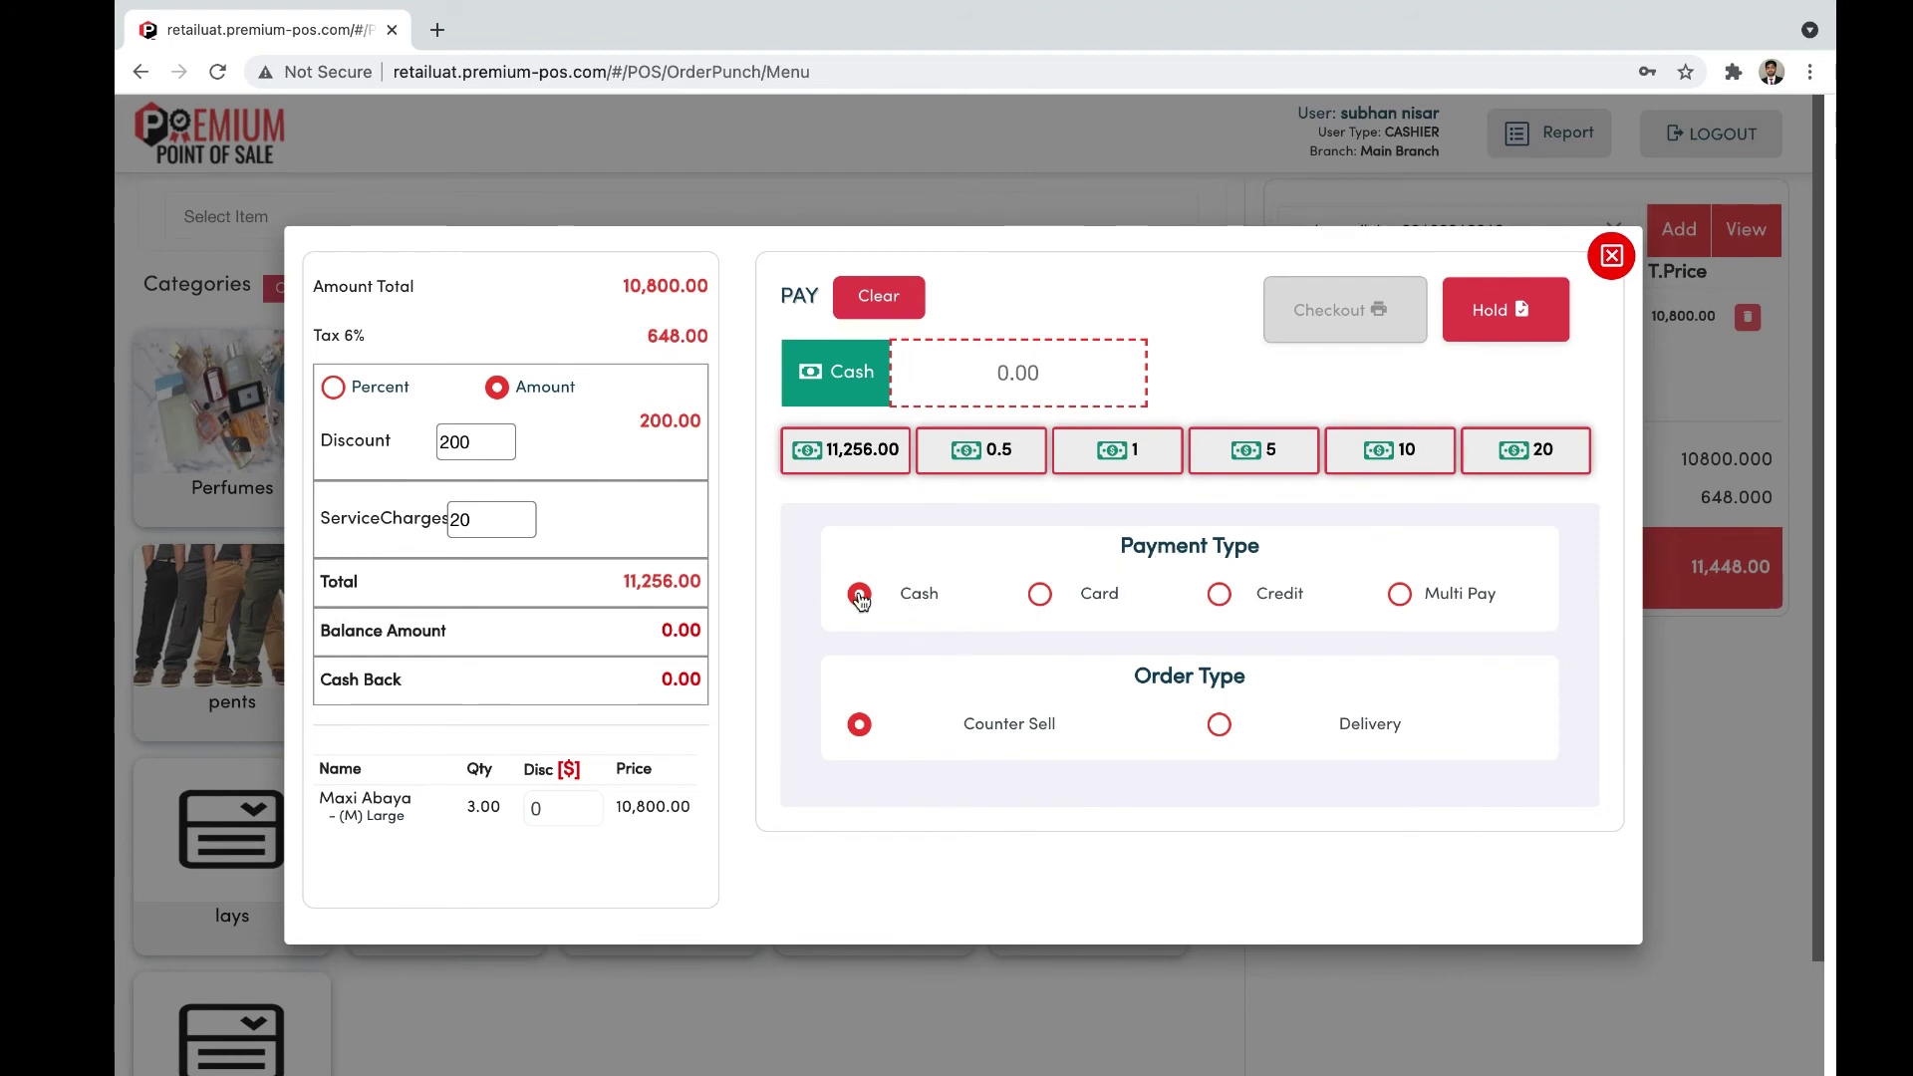
{"action": "left_click", "coordinate": [1017, 371]}
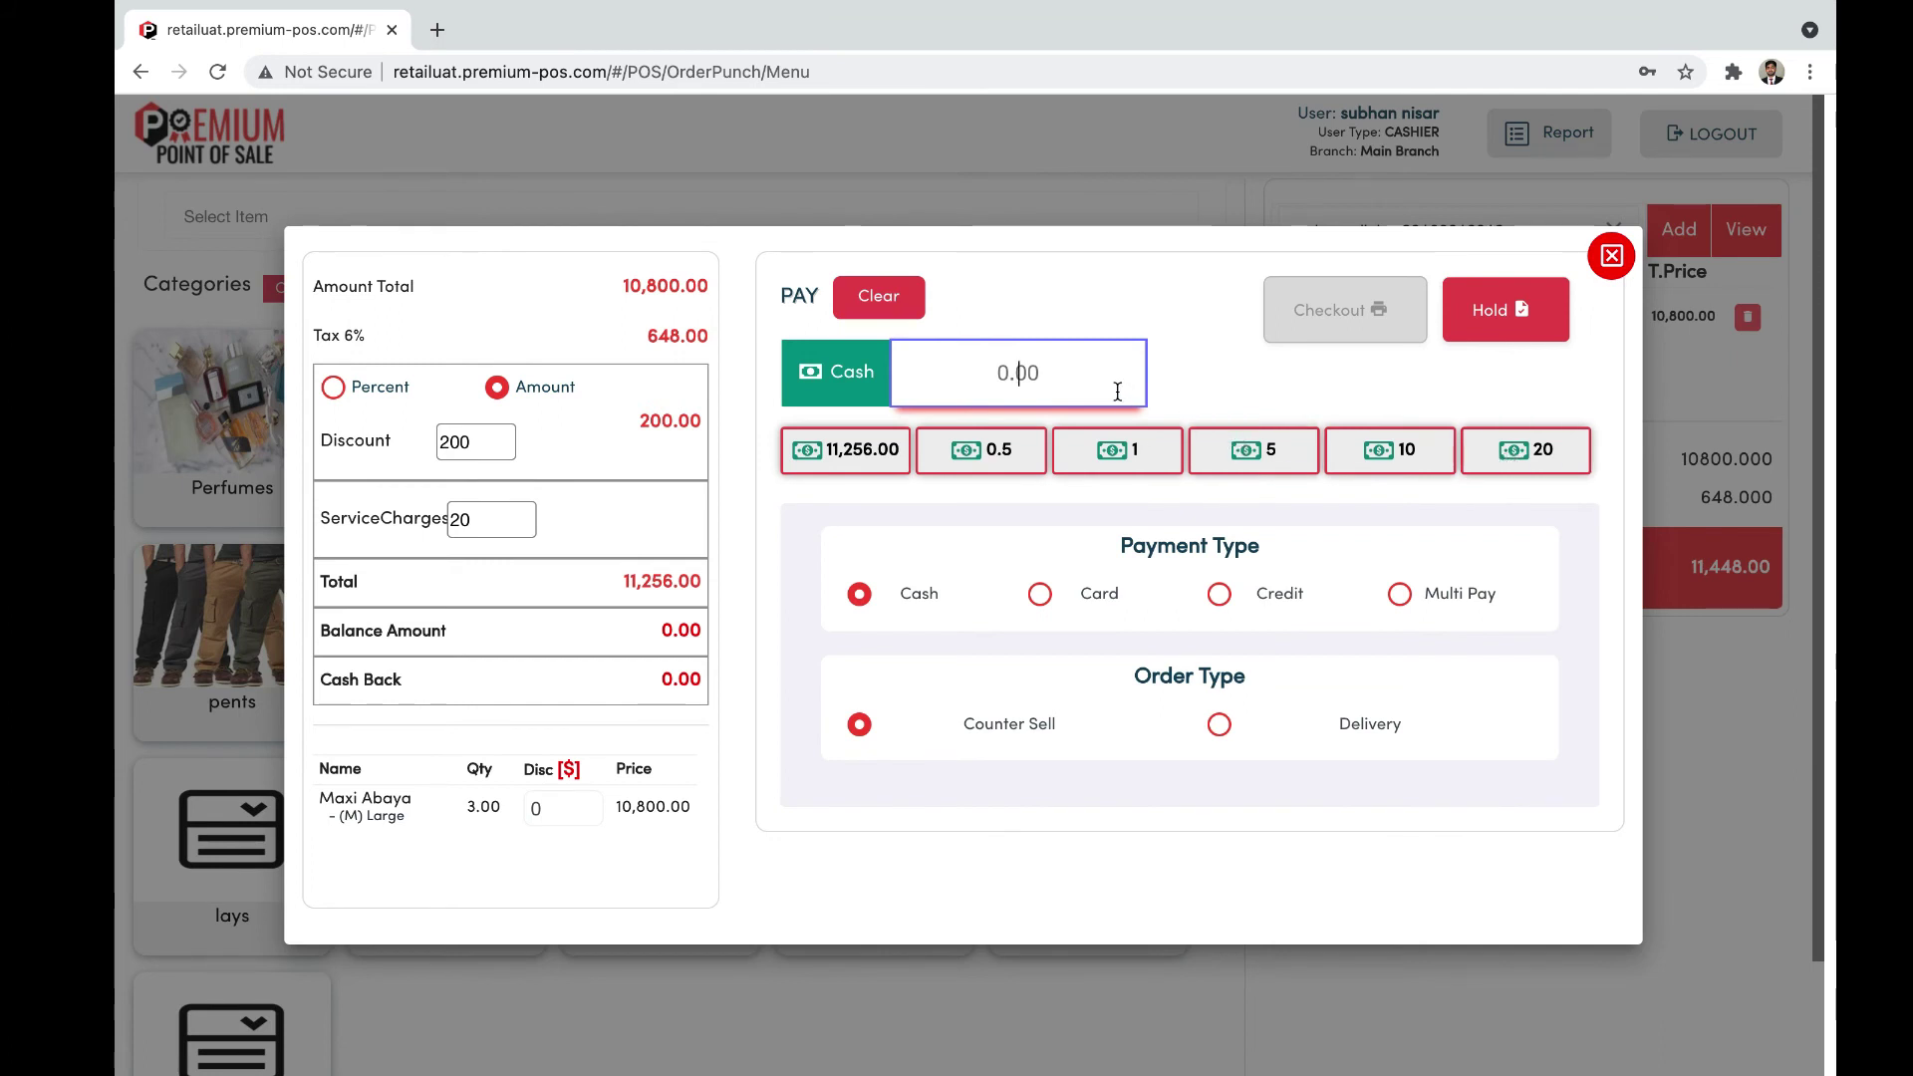
Step: Enter 12000 as the cash received, leaving 744.00 cash back
{"action": "type", "text": "12000"}
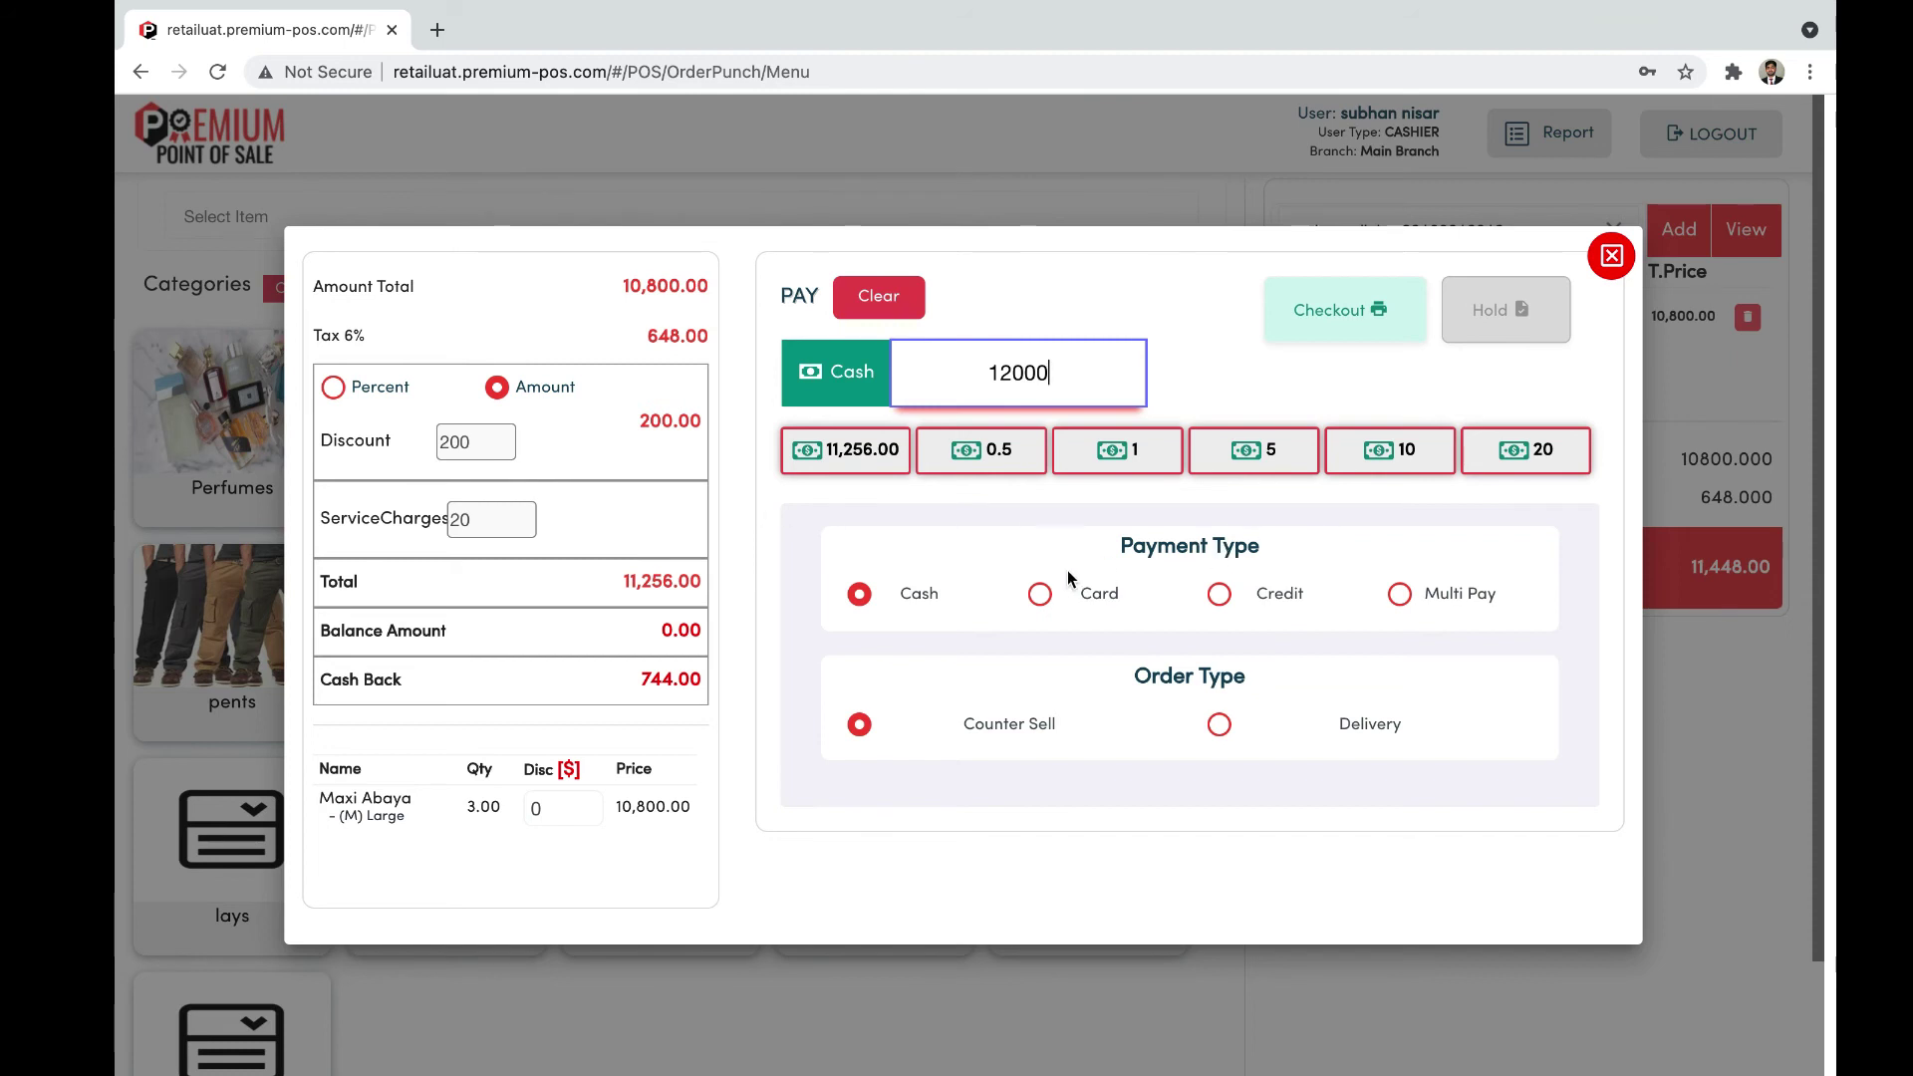
Step: Switch to Card payment and enter 1234 as both the Reference No and Card Number
{"action": "left_click", "coordinate": [1041, 595]}
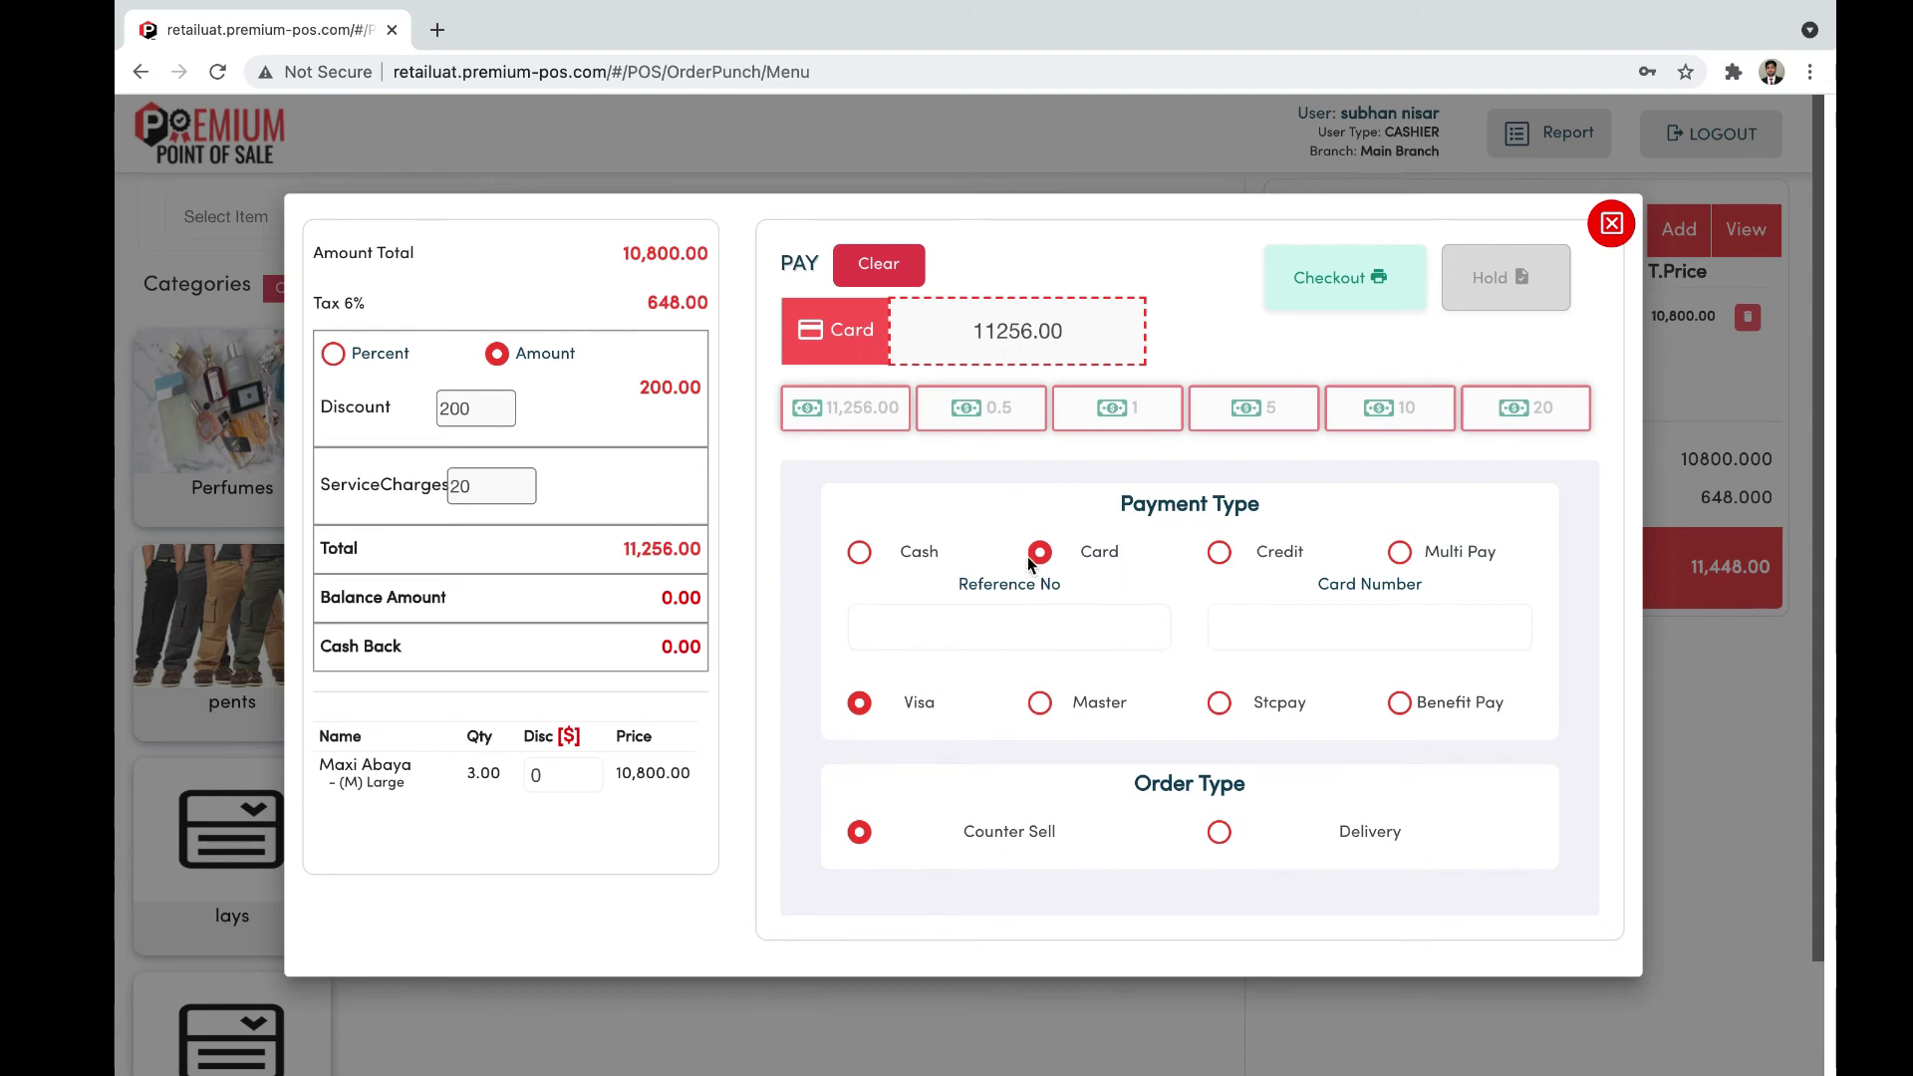
{"action": "scroll", "coordinate": [1029, 562], "scroll_direction": "down", "scroll_amount": 1}
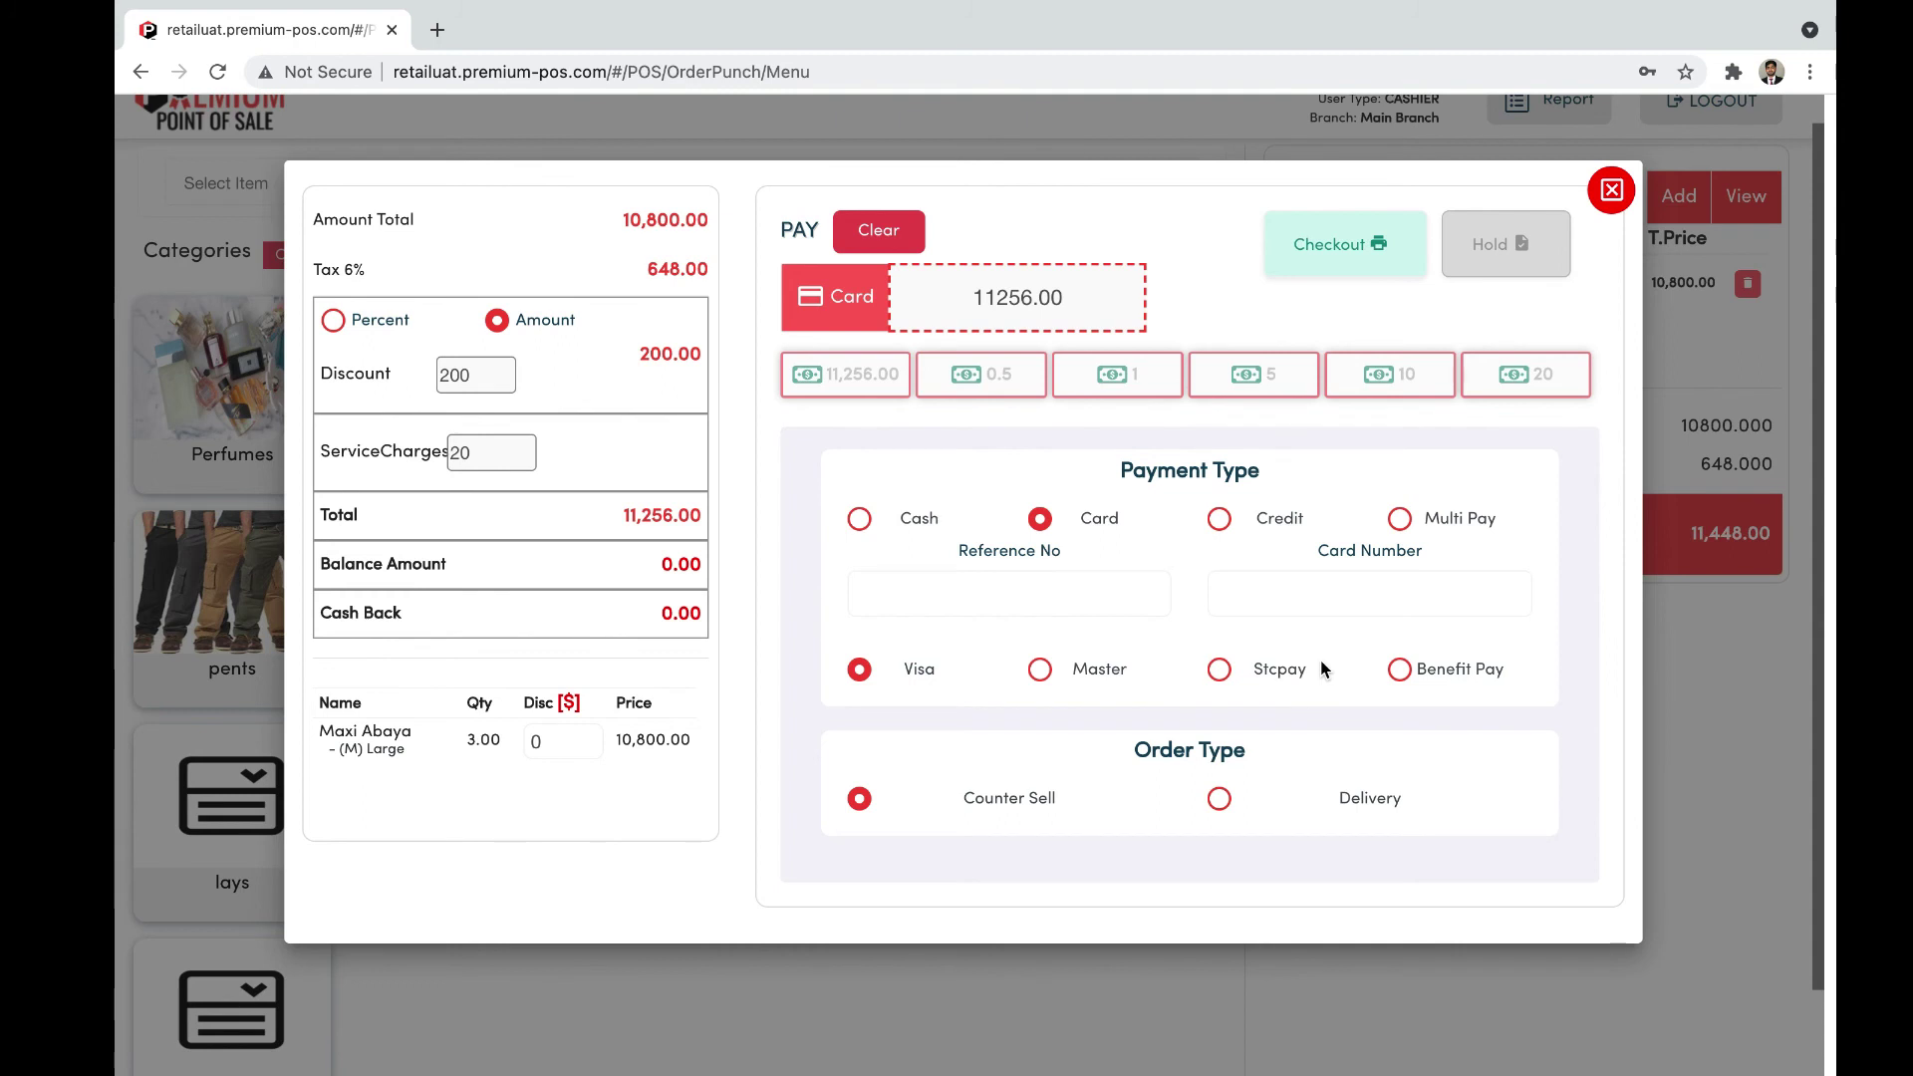
{"action": "scroll", "coordinate": [1321, 662], "scroll_direction": "up", "scroll_amount": 1}
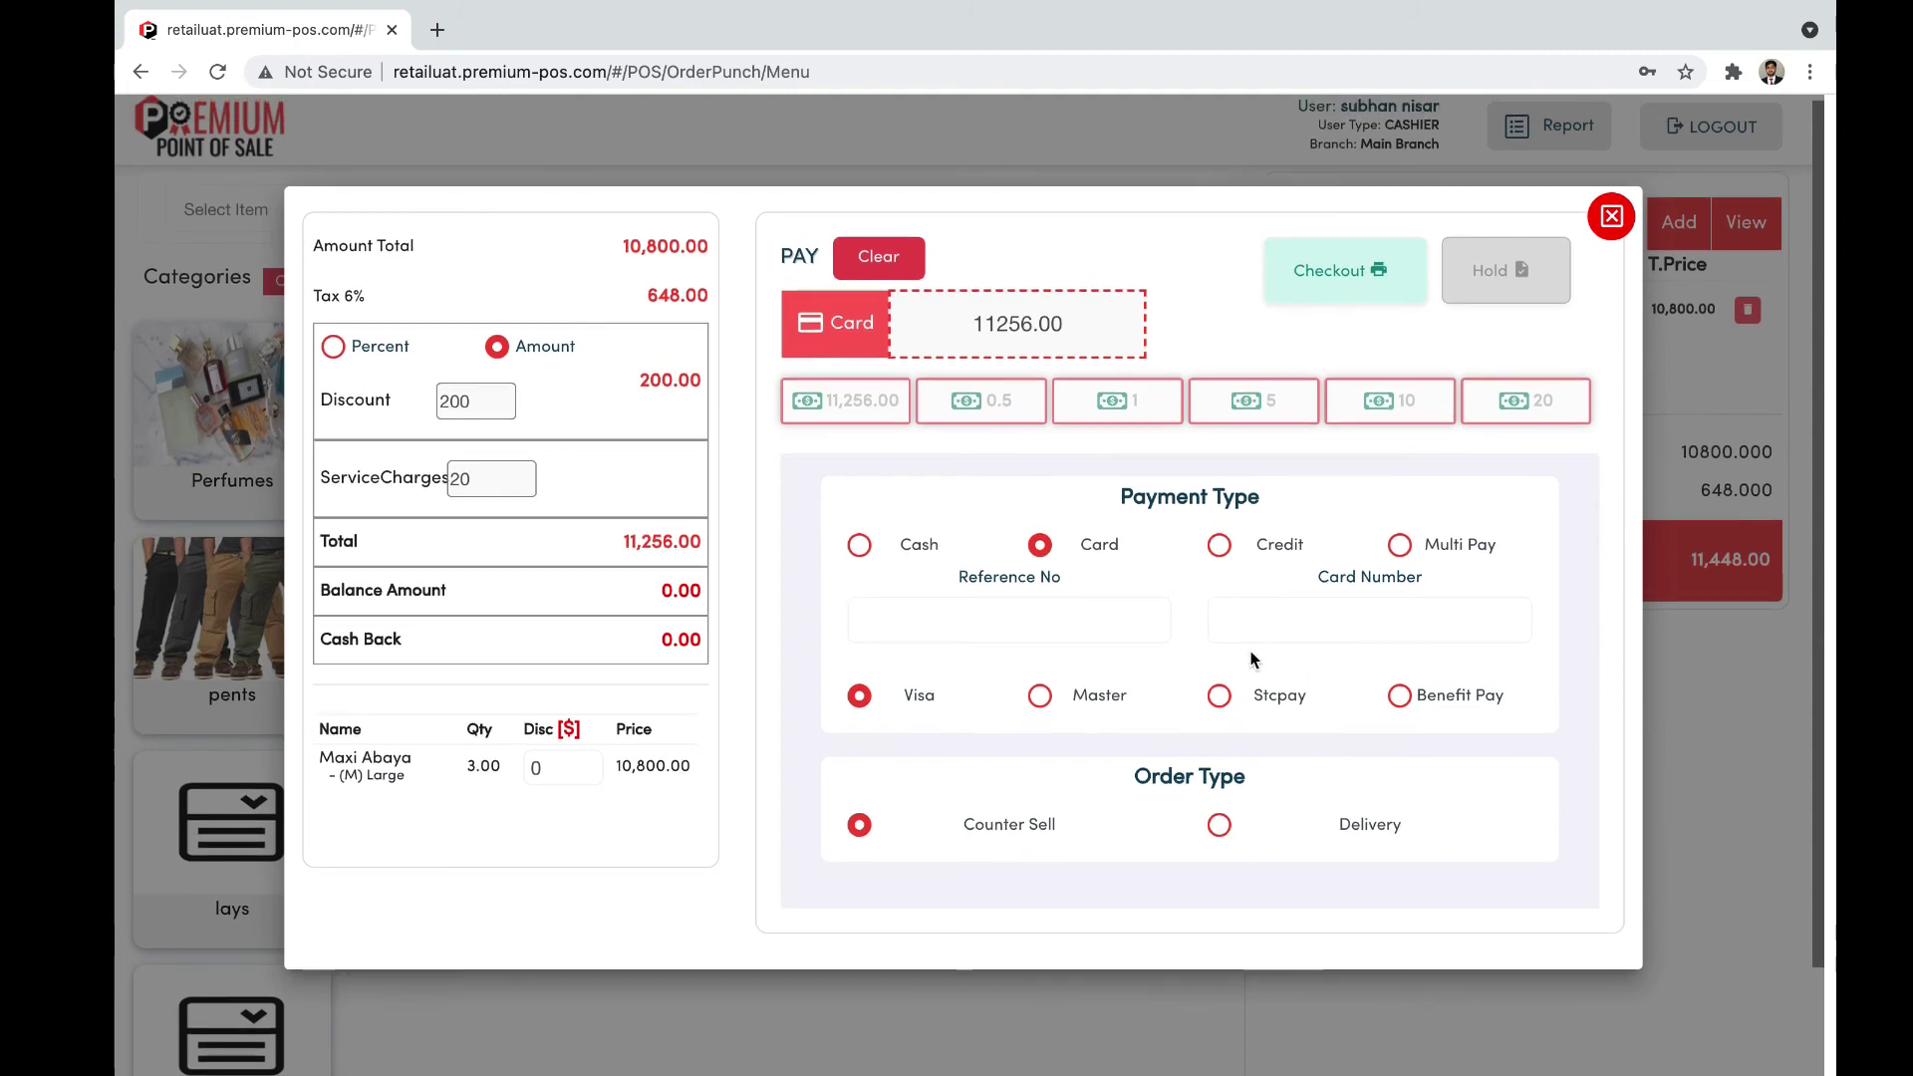
{"action": "left_click", "coordinate": [1075, 623]}
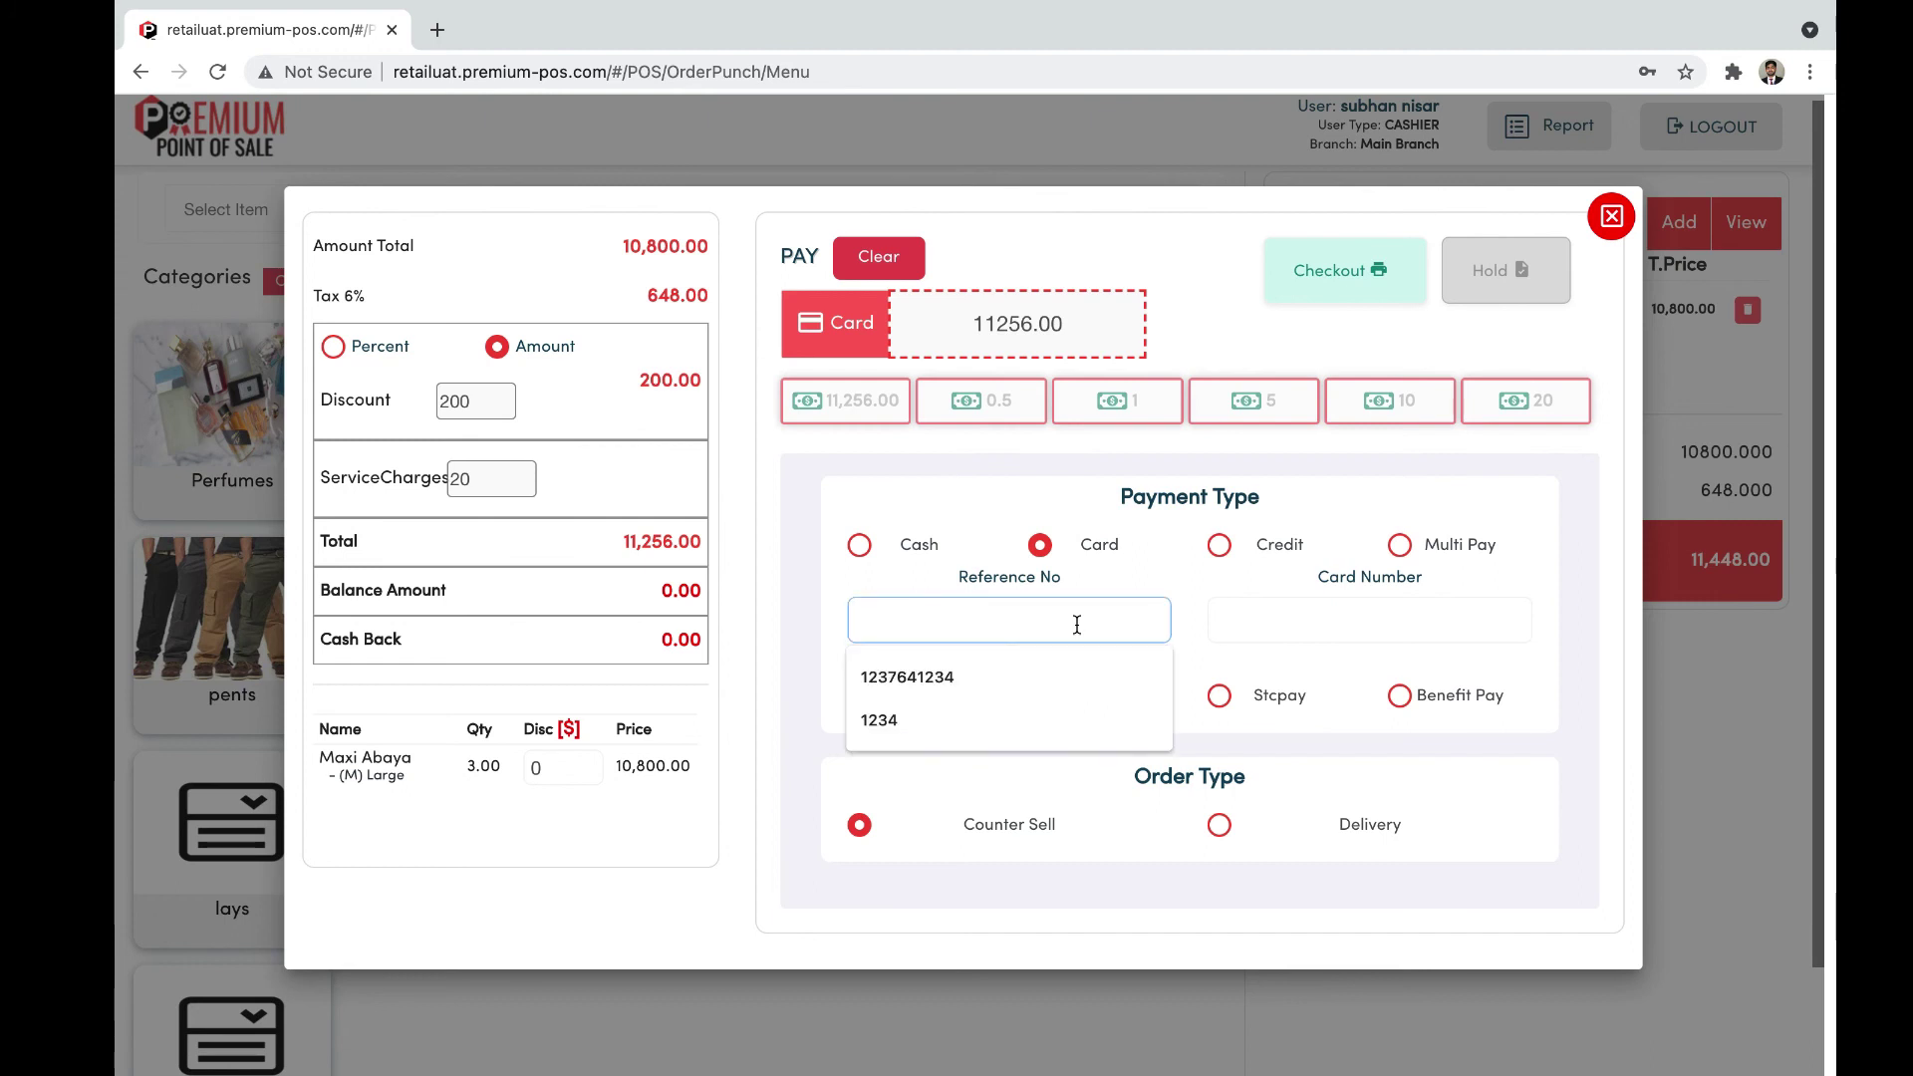
{"action": "type", "text": "1234"}
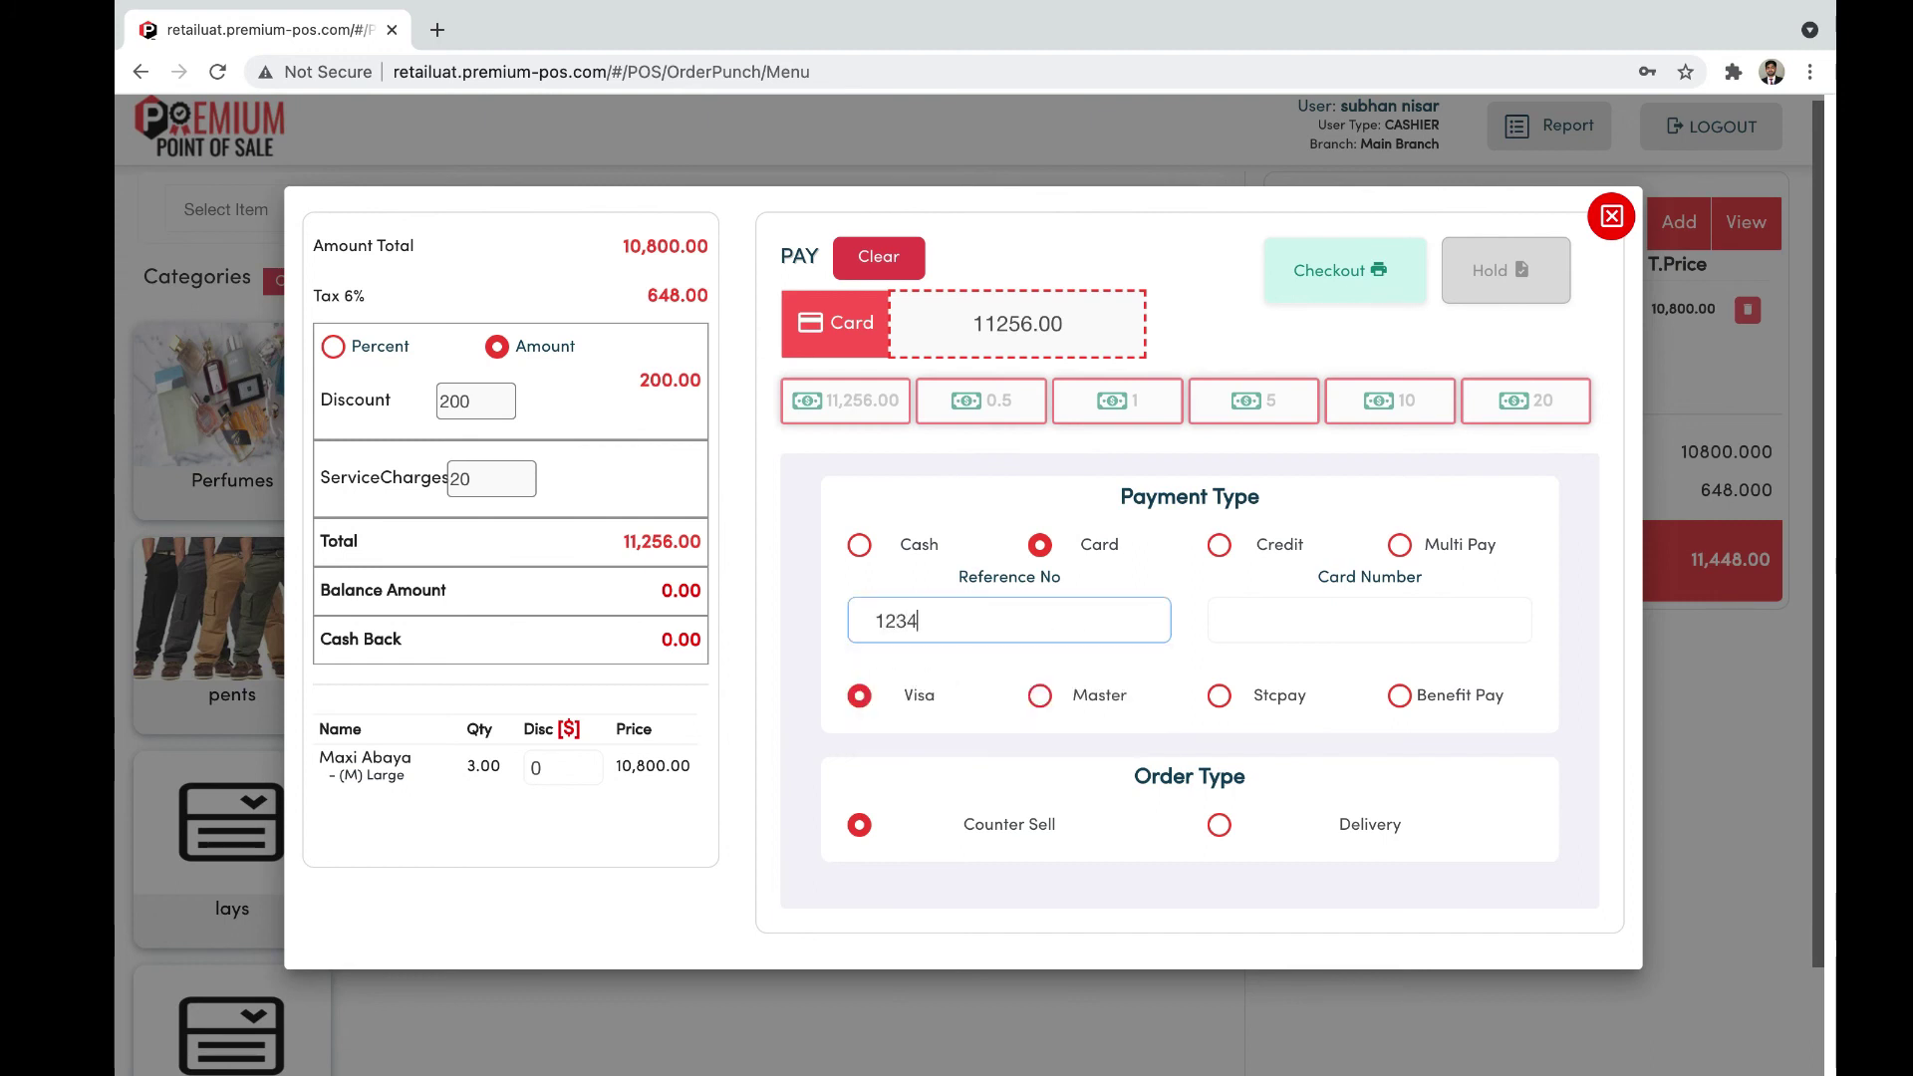
{"action": "left_click", "coordinate": [1197, 614]}
{"action": "left_click", "coordinate": [1265, 620]}
{"action": "type", "text": "1234"}
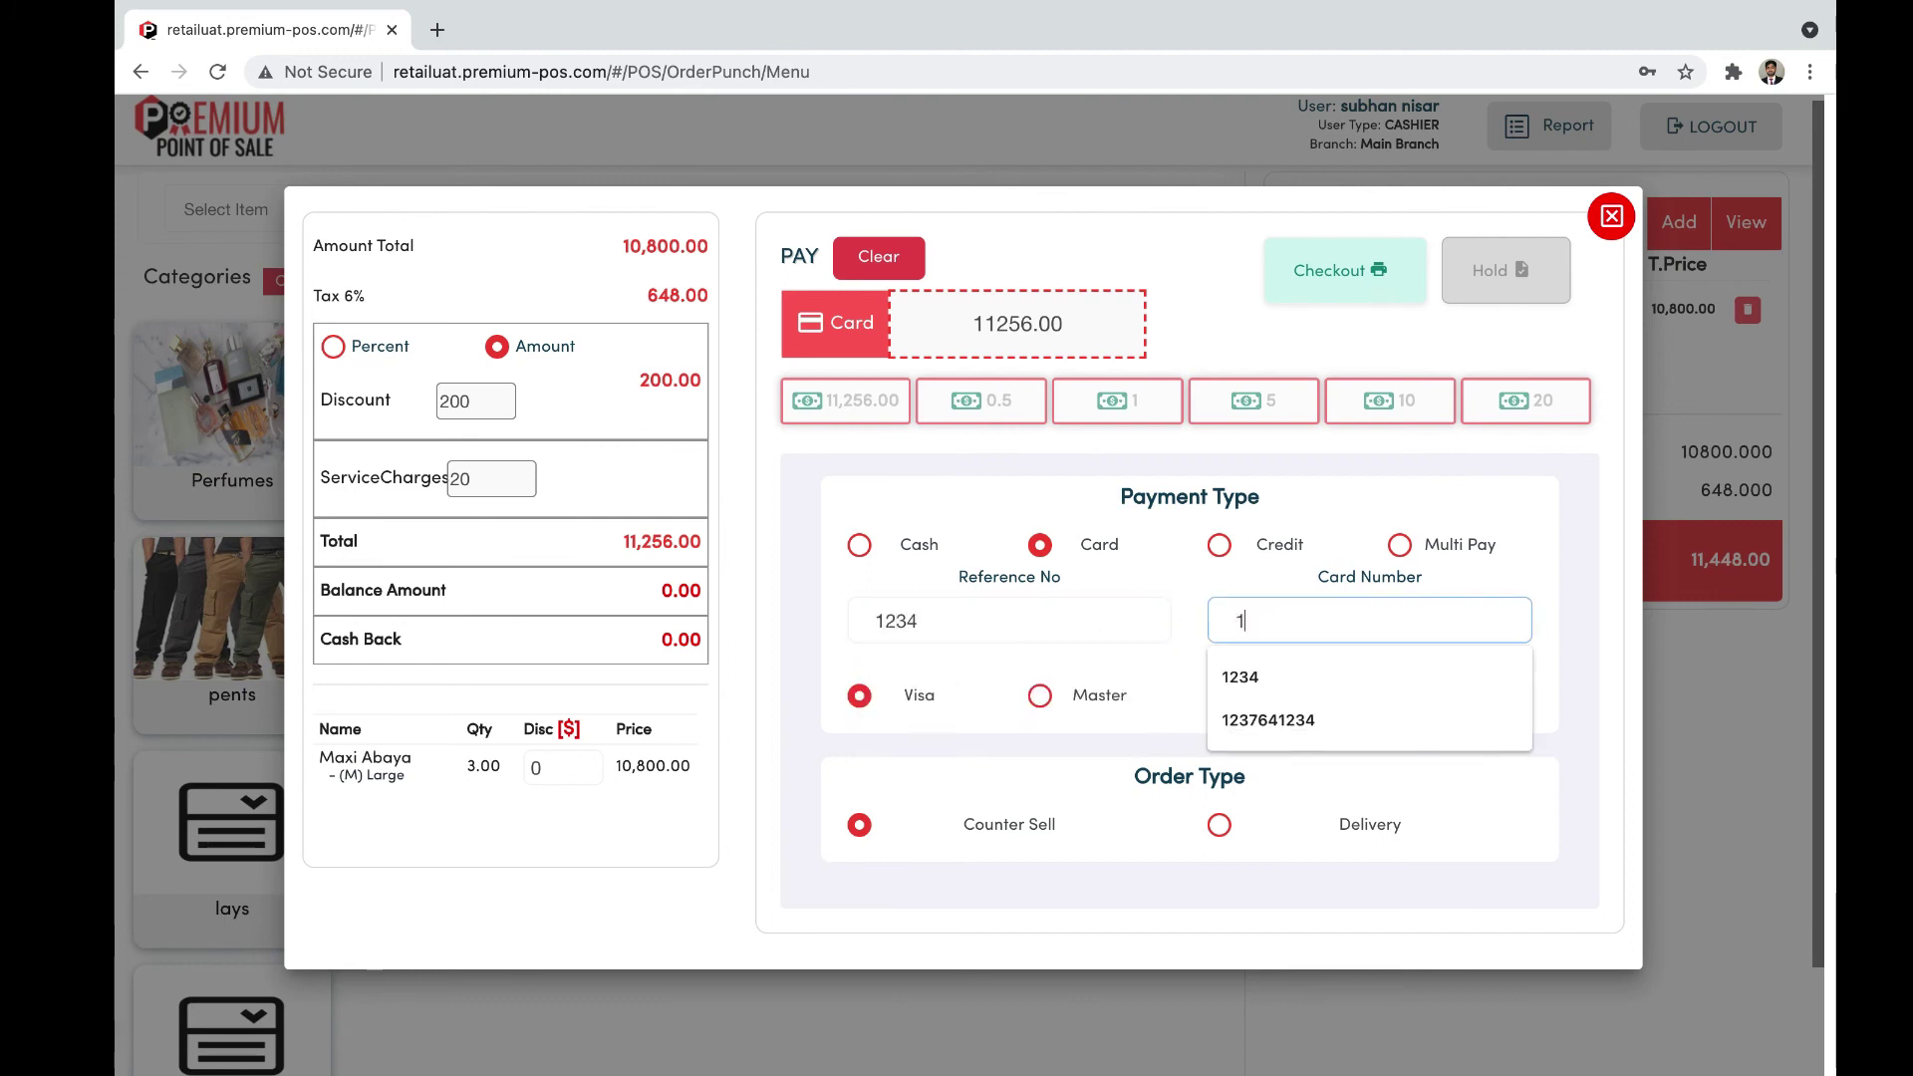
{"action": "left_click", "coordinate": [1195, 599]}
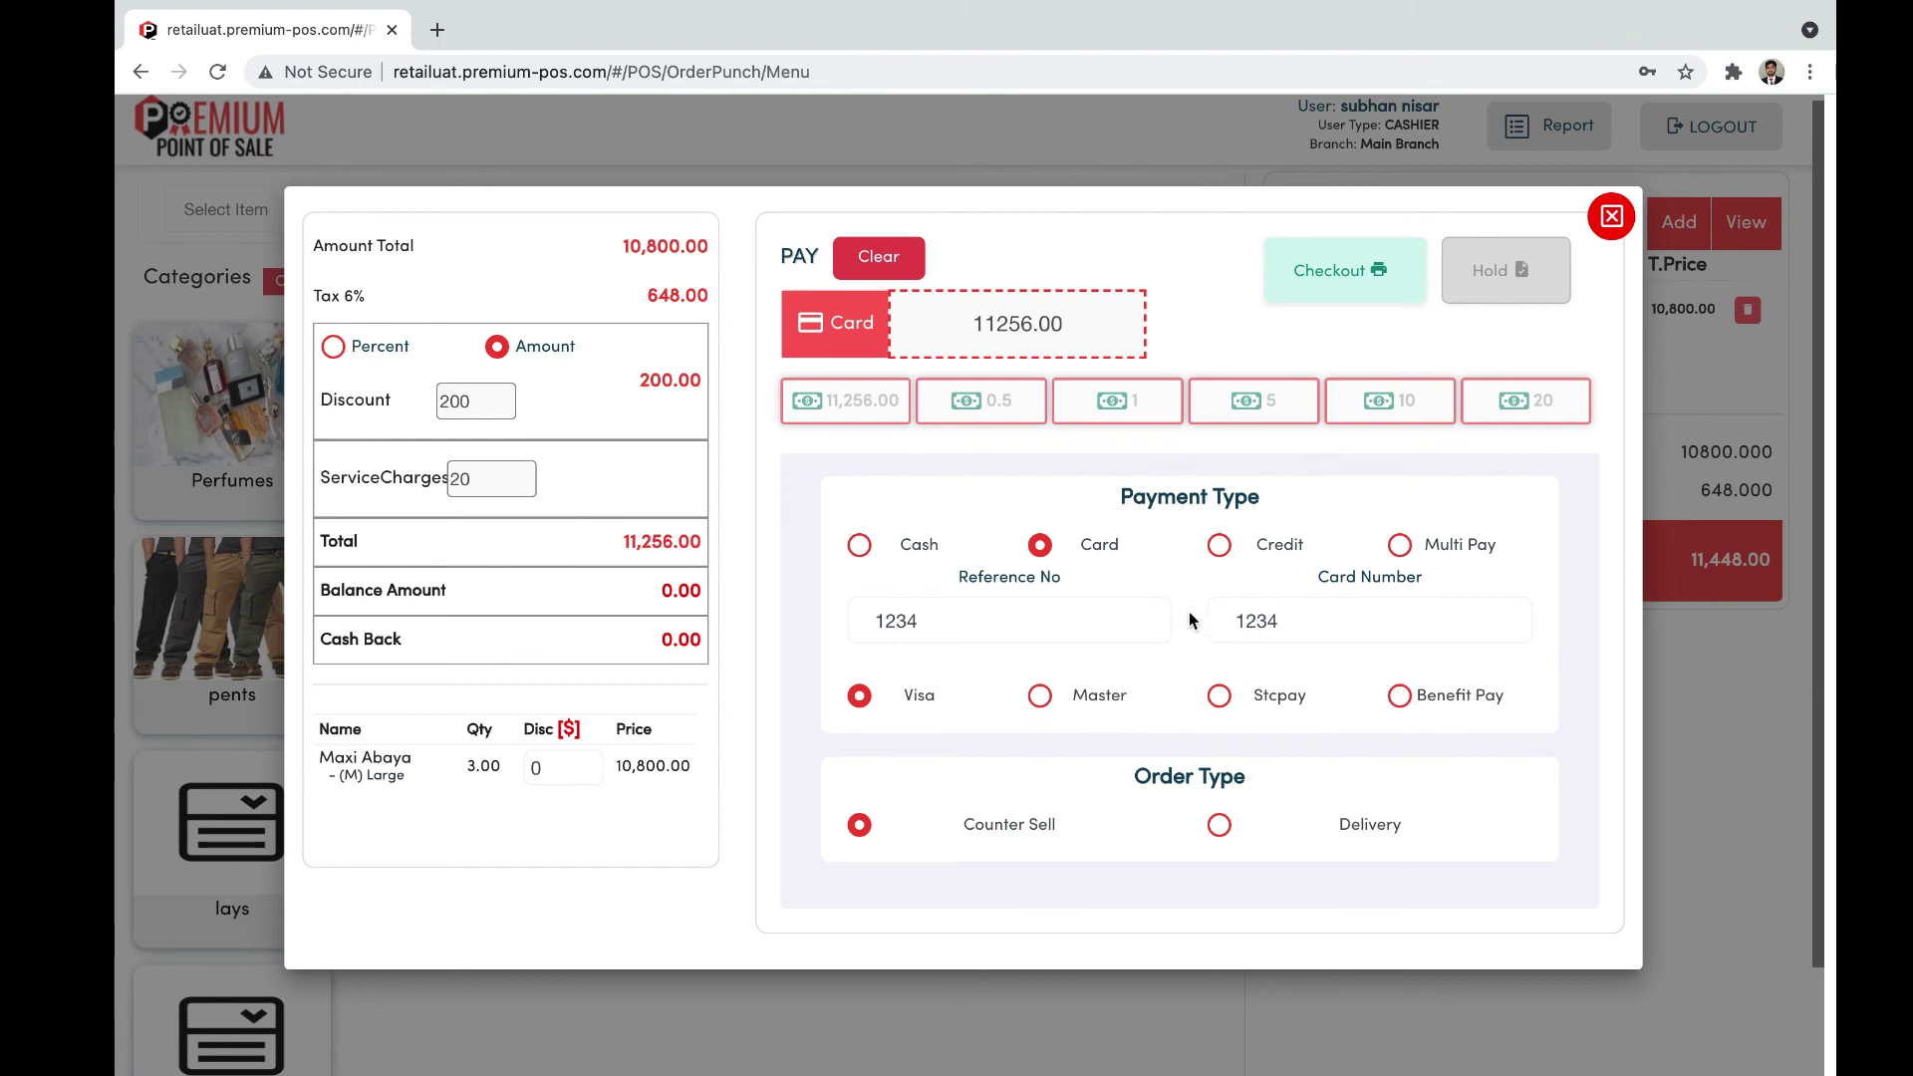
Step: Change the payment type to Credit for the full 11256.00
{"action": "scroll", "coordinate": [1187, 612], "scroll_direction": "up", "scroll_amount": 1}
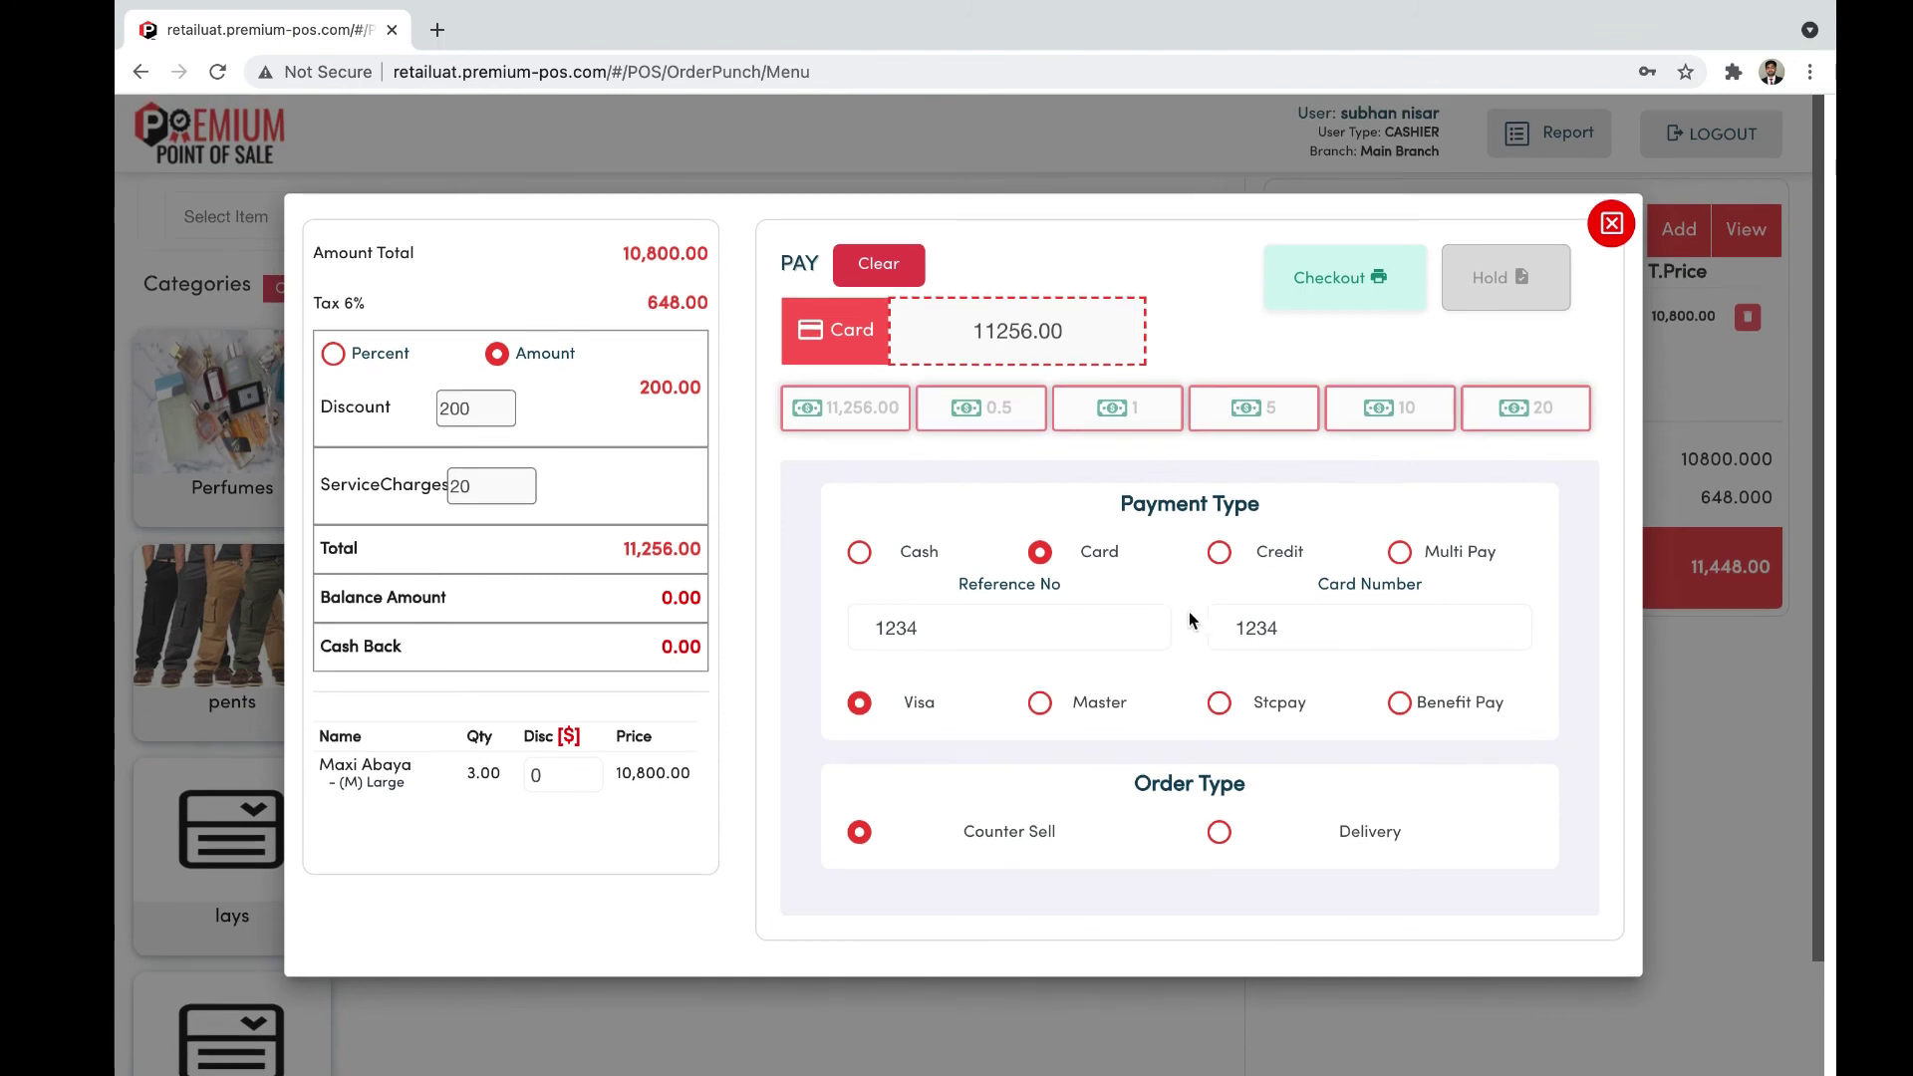
{"action": "left_click", "coordinate": [1219, 561]}
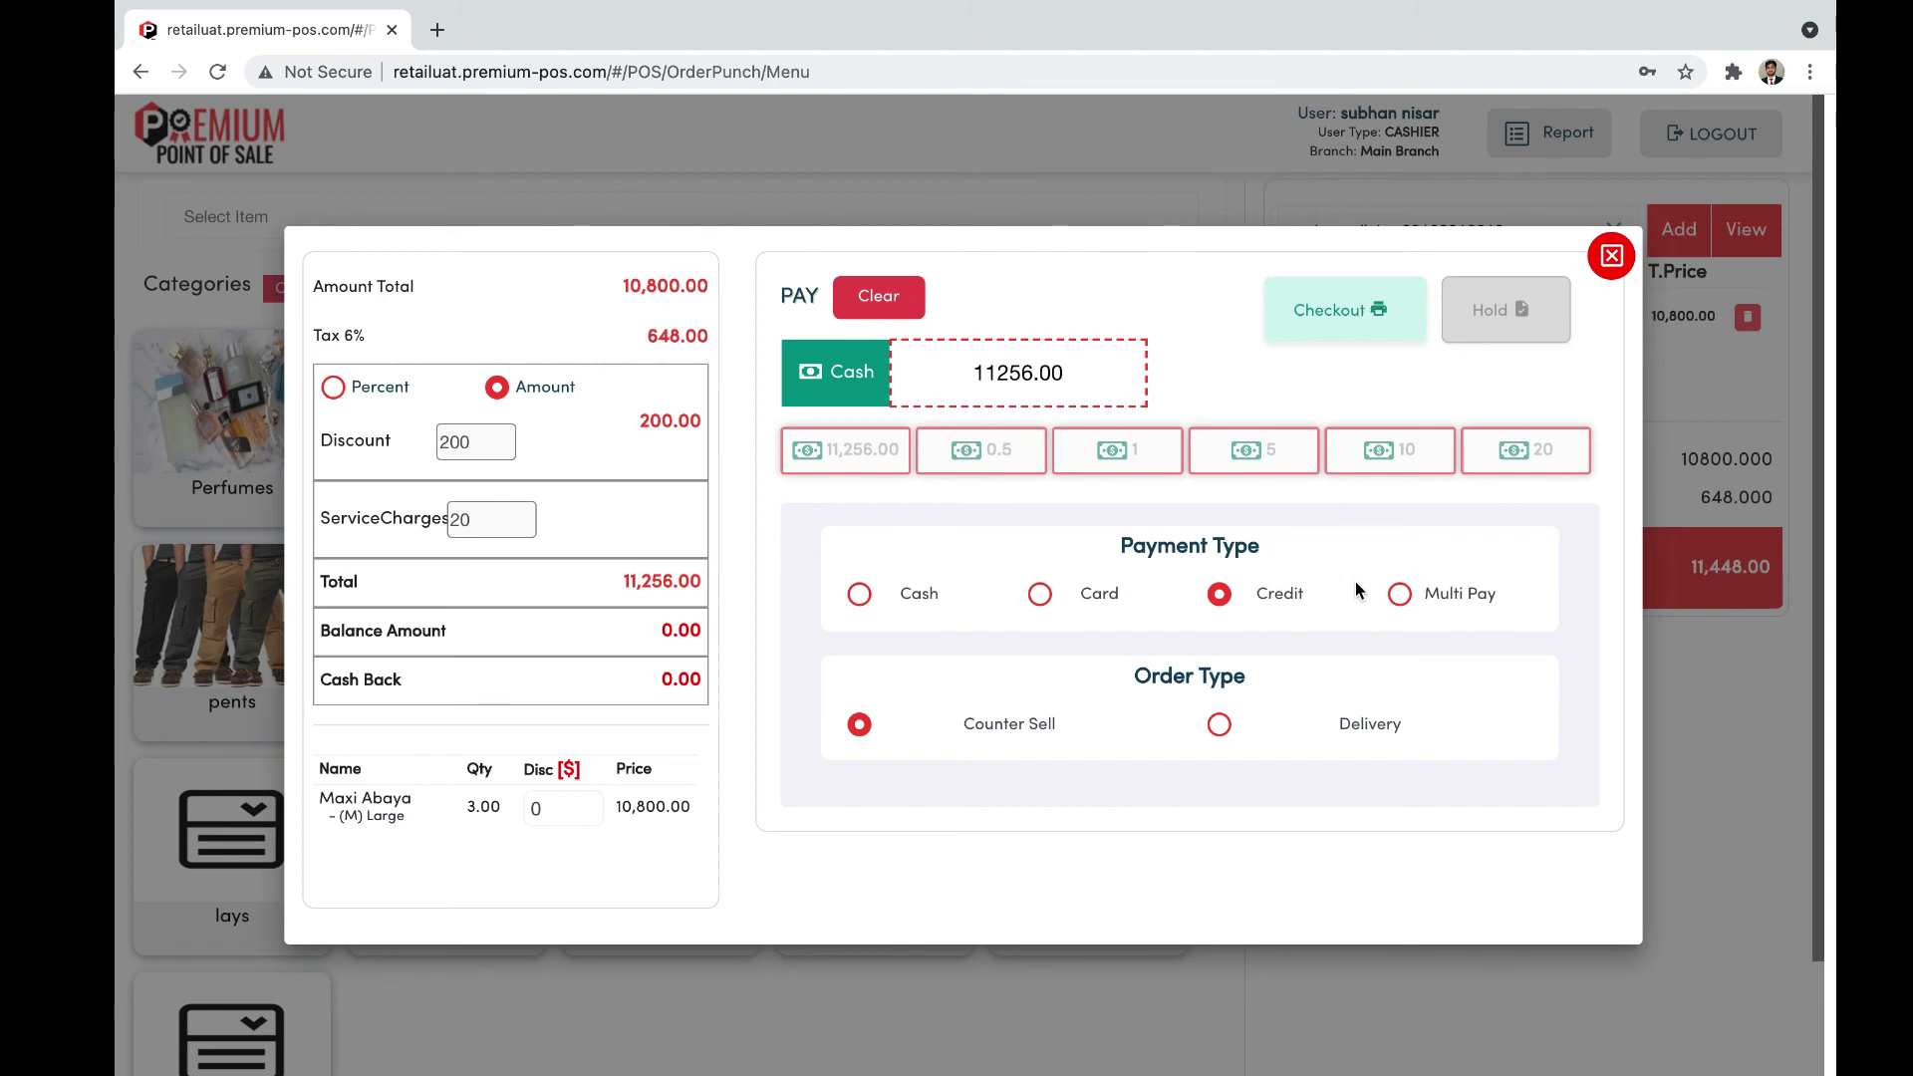
{"action": "scroll", "coordinate": [1354, 582], "scroll_direction": "down", "scroll_amount": 1}
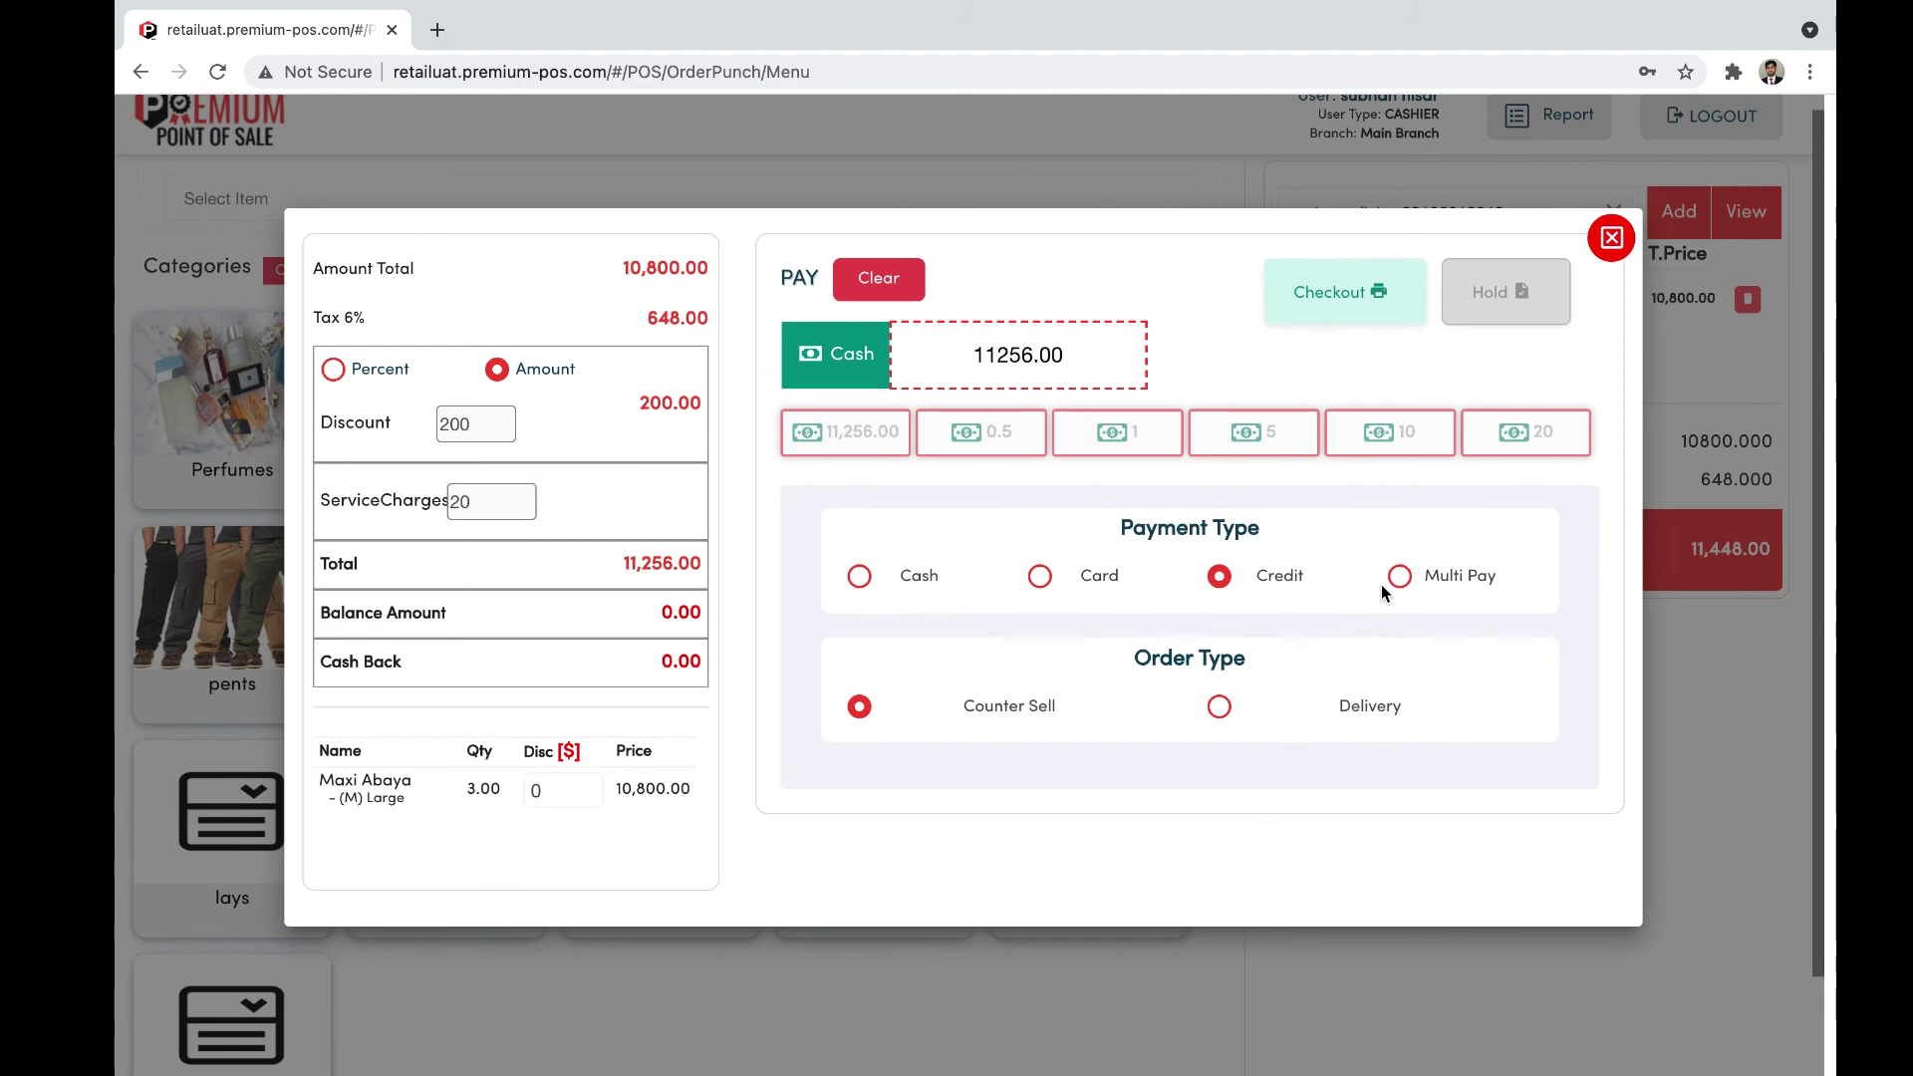
Step: Switch to Multi Pay with 200 in cash, leaving 11056.00 on card
{"action": "left_click", "coordinate": [1394, 577]}
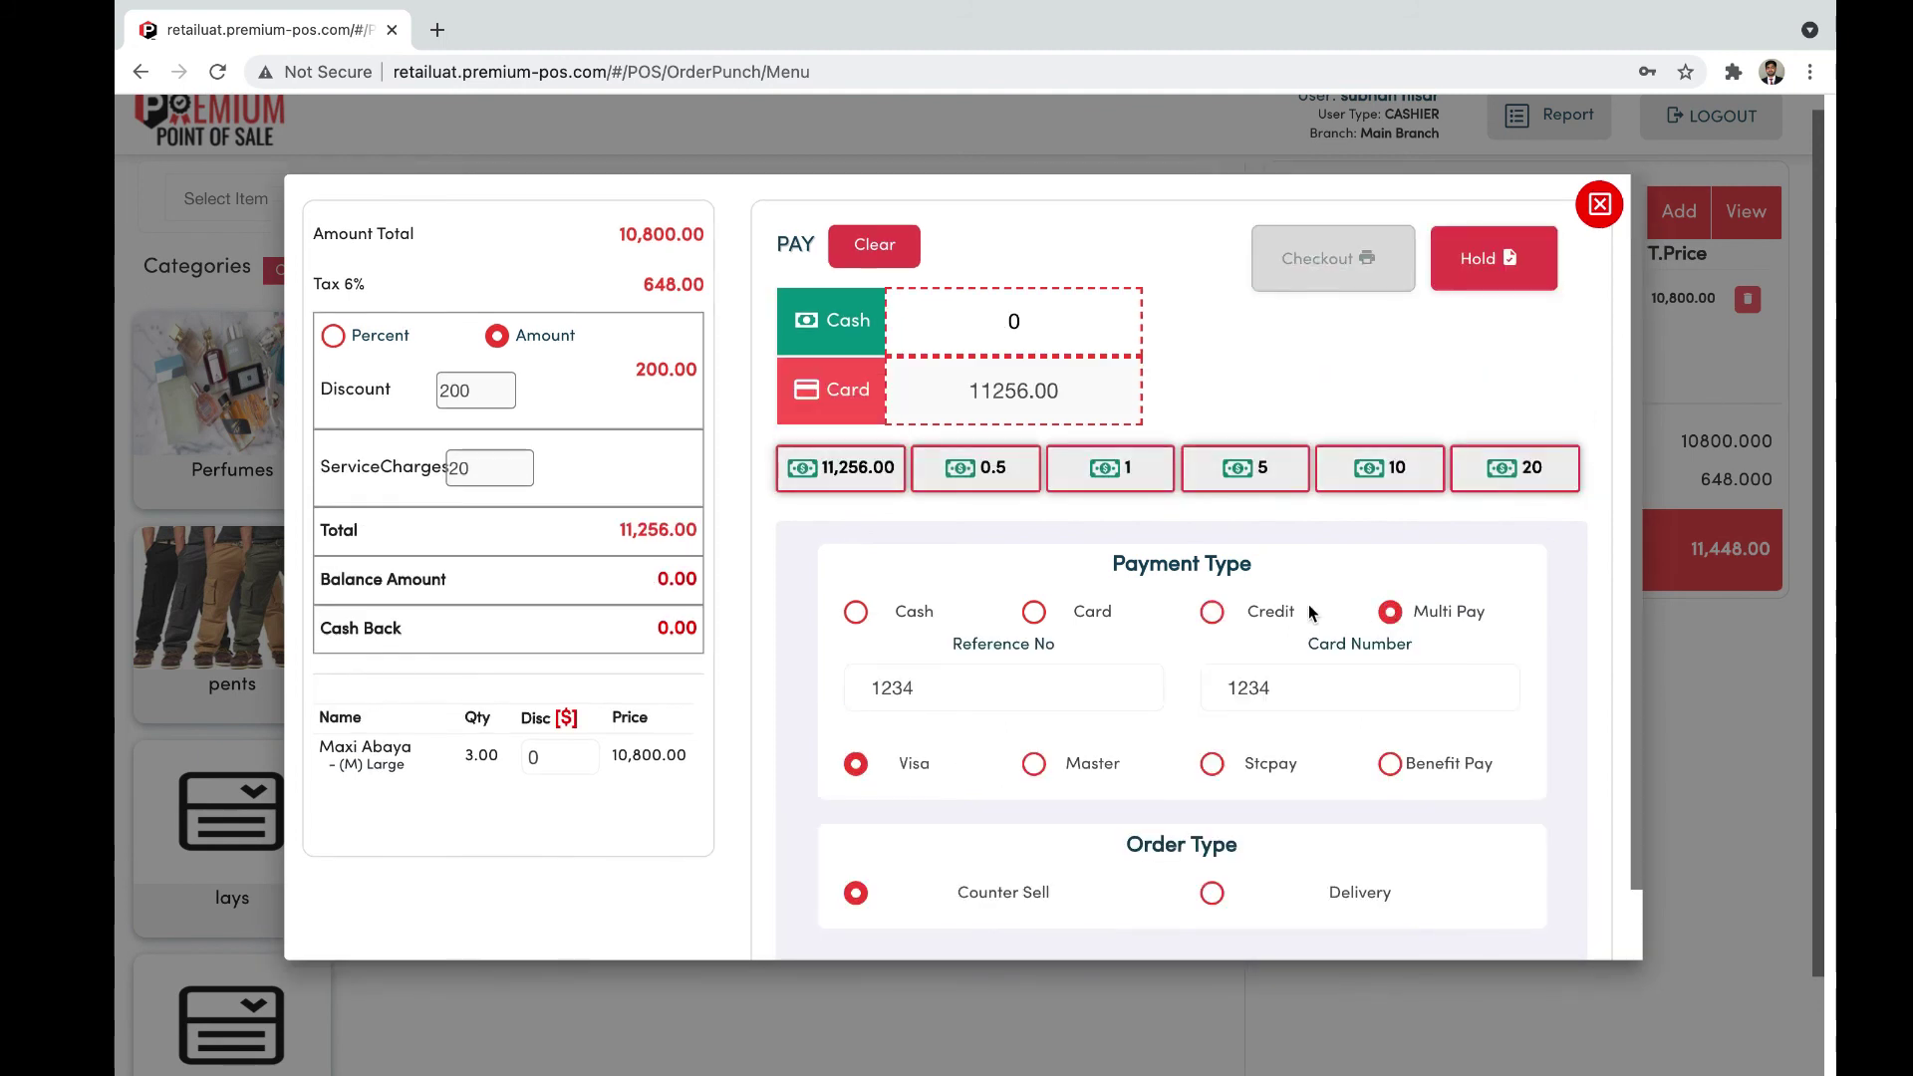
{"action": "scroll", "coordinate": [1307, 604], "scroll_direction": "down", "scroll_amount": 2}
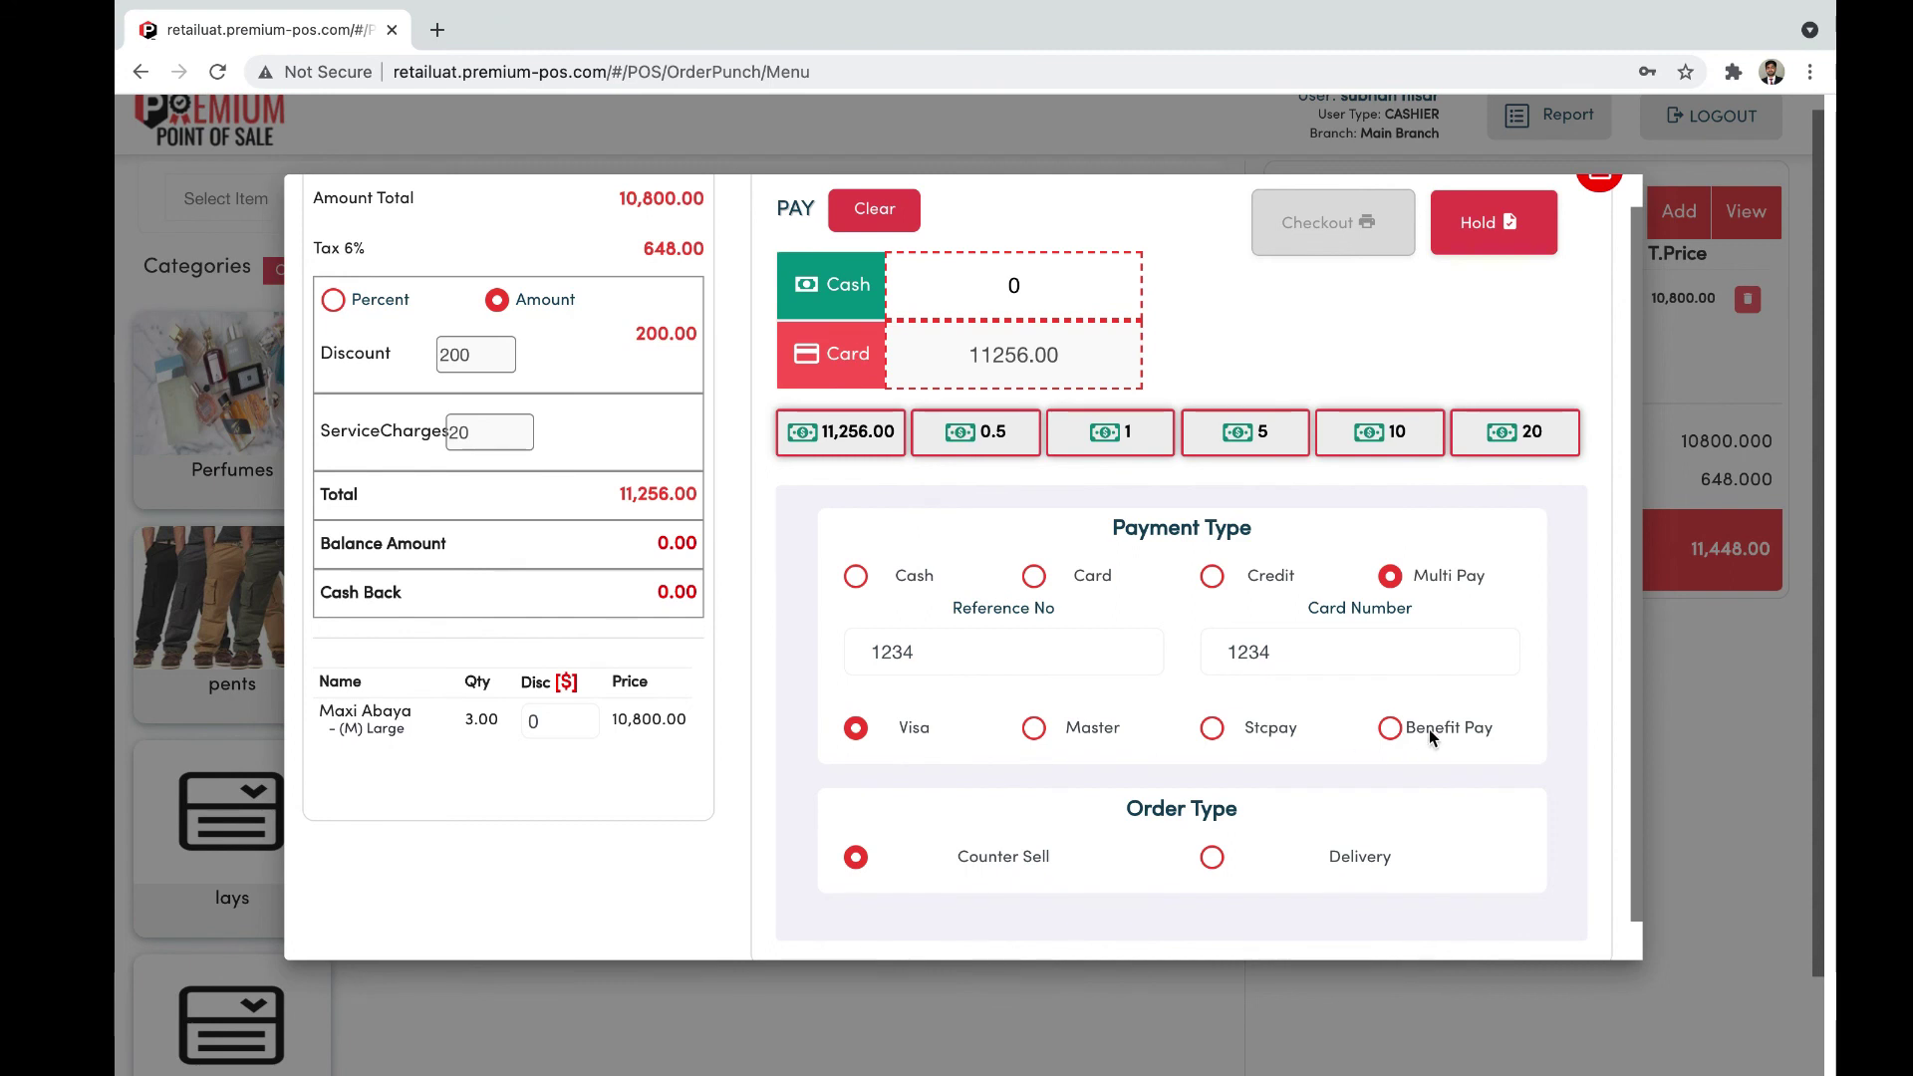
{"action": "scroll", "coordinate": [1301, 602], "scroll_direction": "up", "scroll_amount": 2}
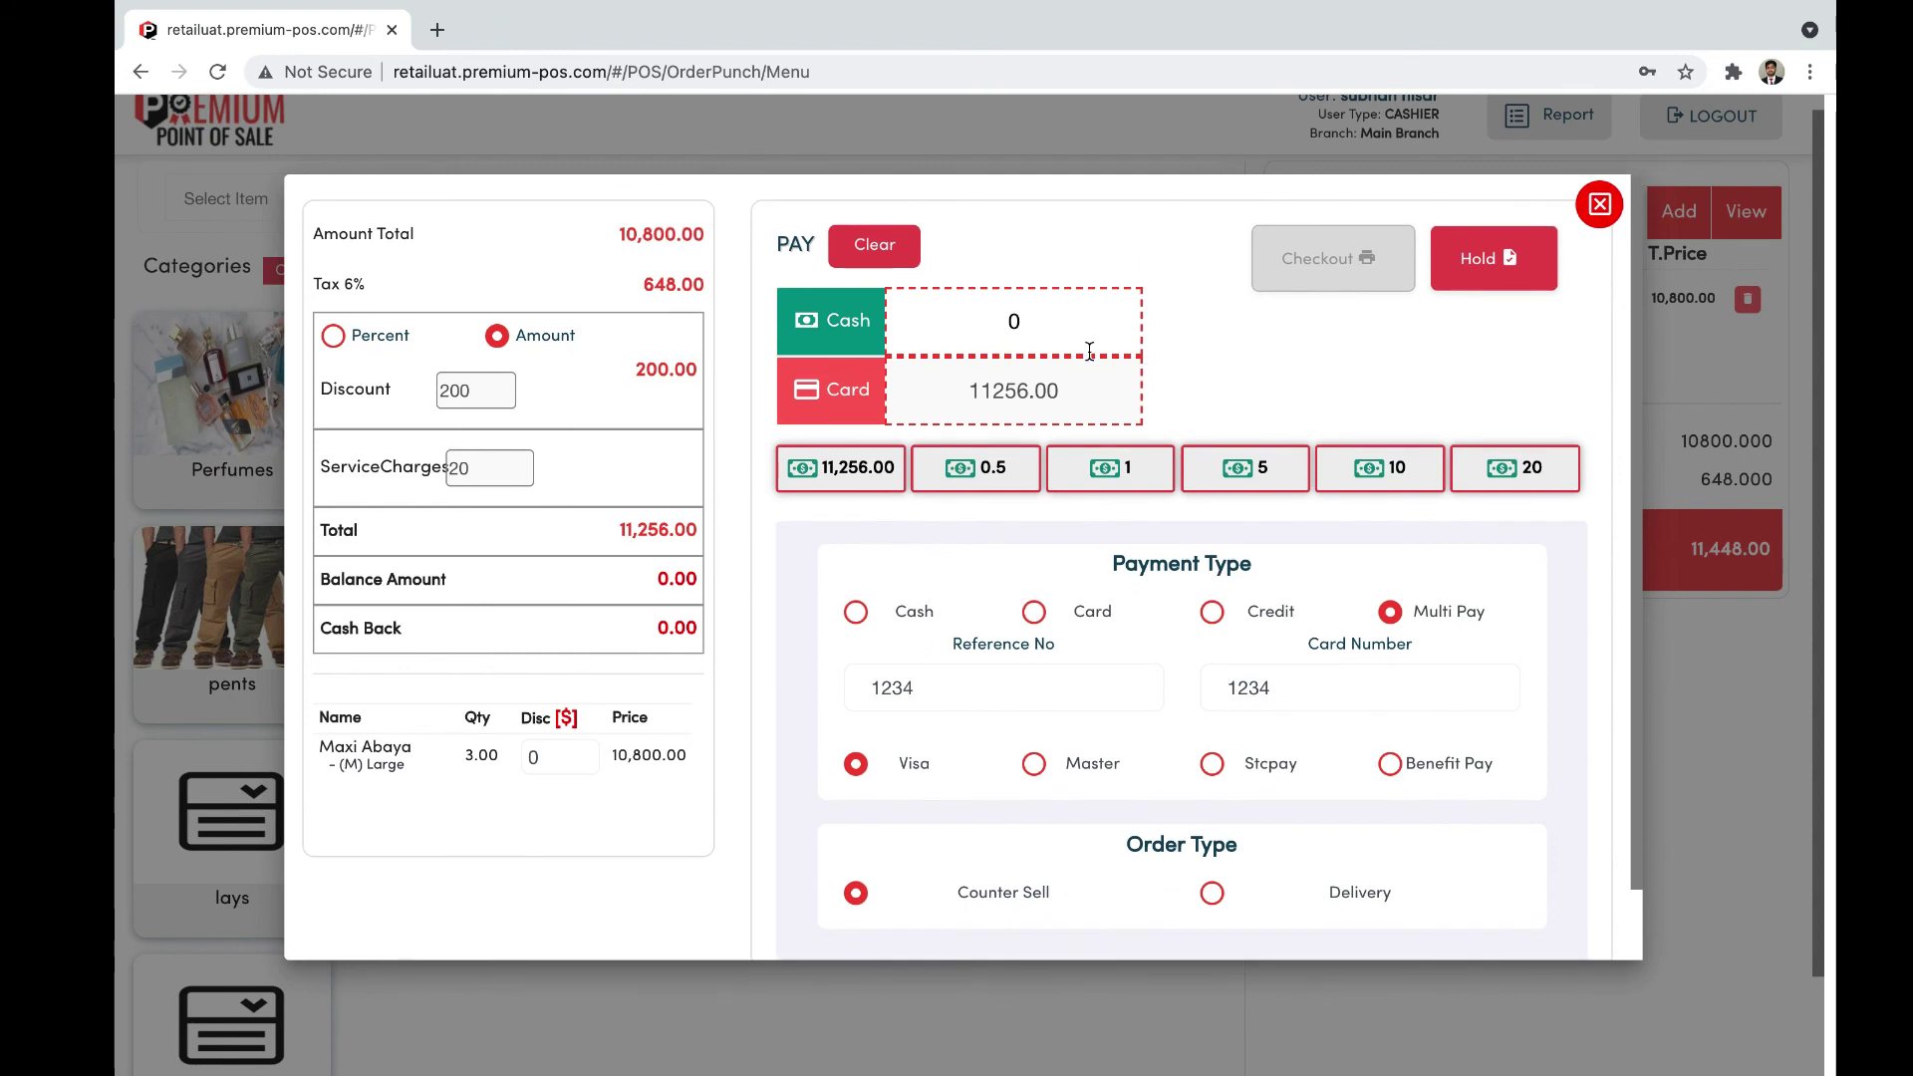
{"action": "left_click", "coordinate": [1043, 334]}
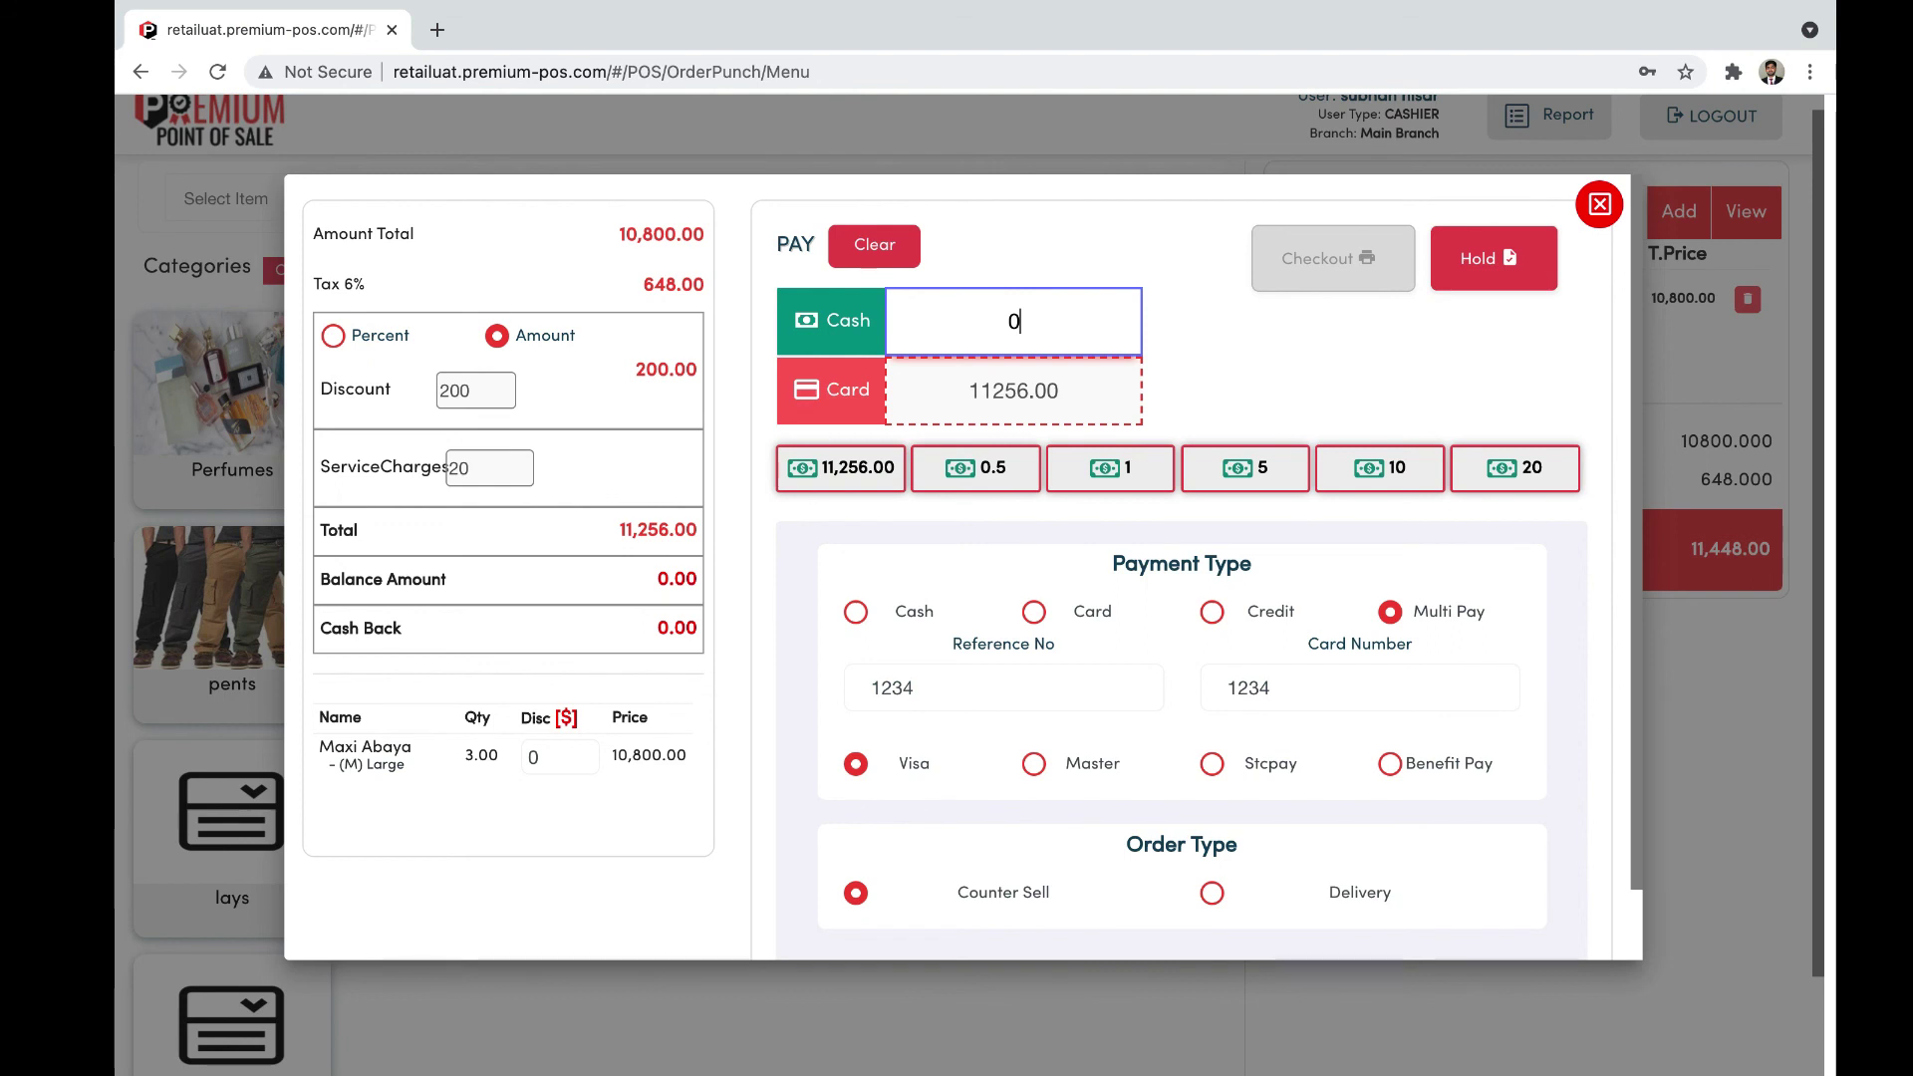
{"action": "type", "text": "20"}
{"action": "key", "text": "BackSpace"}
{"action": "key", "text": "BackSpace"}
{"action": "type", "text": "200"}
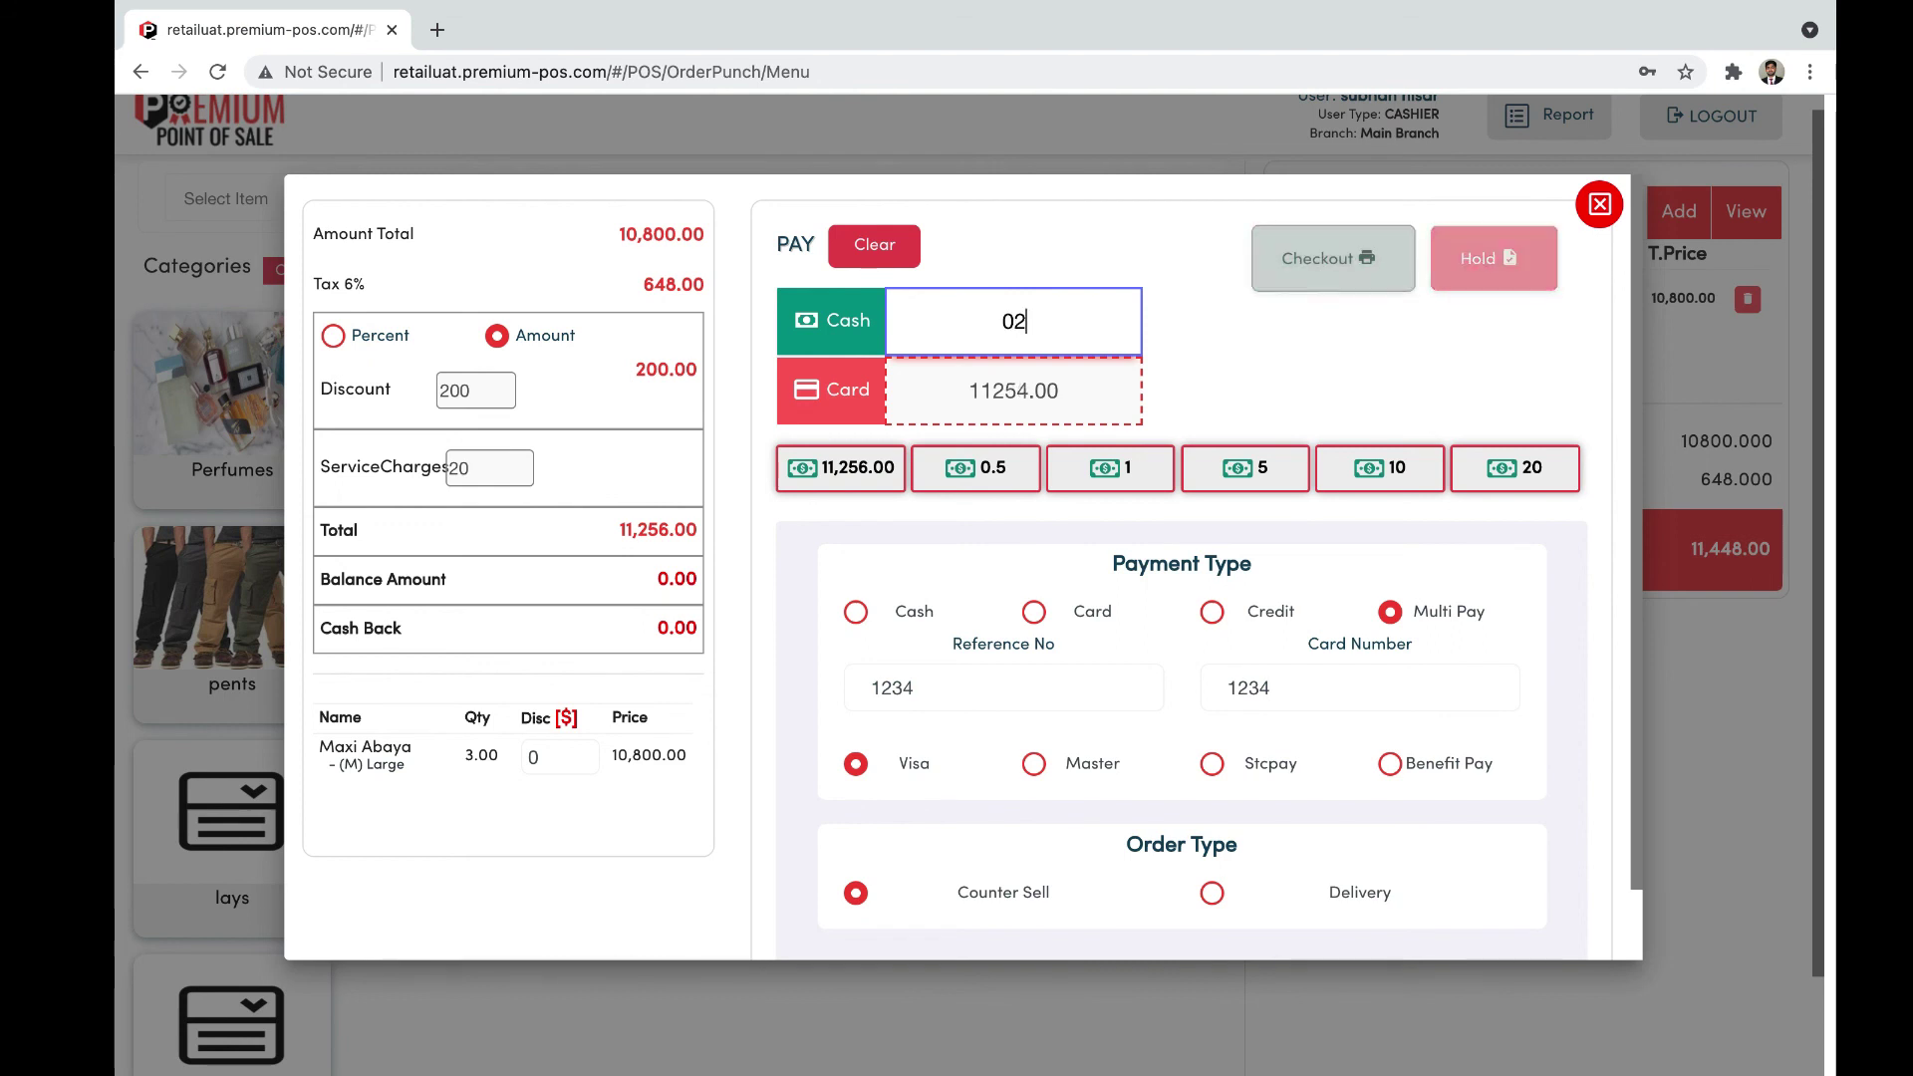
{"action": "left_click", "coordinate": [1001, 324]}
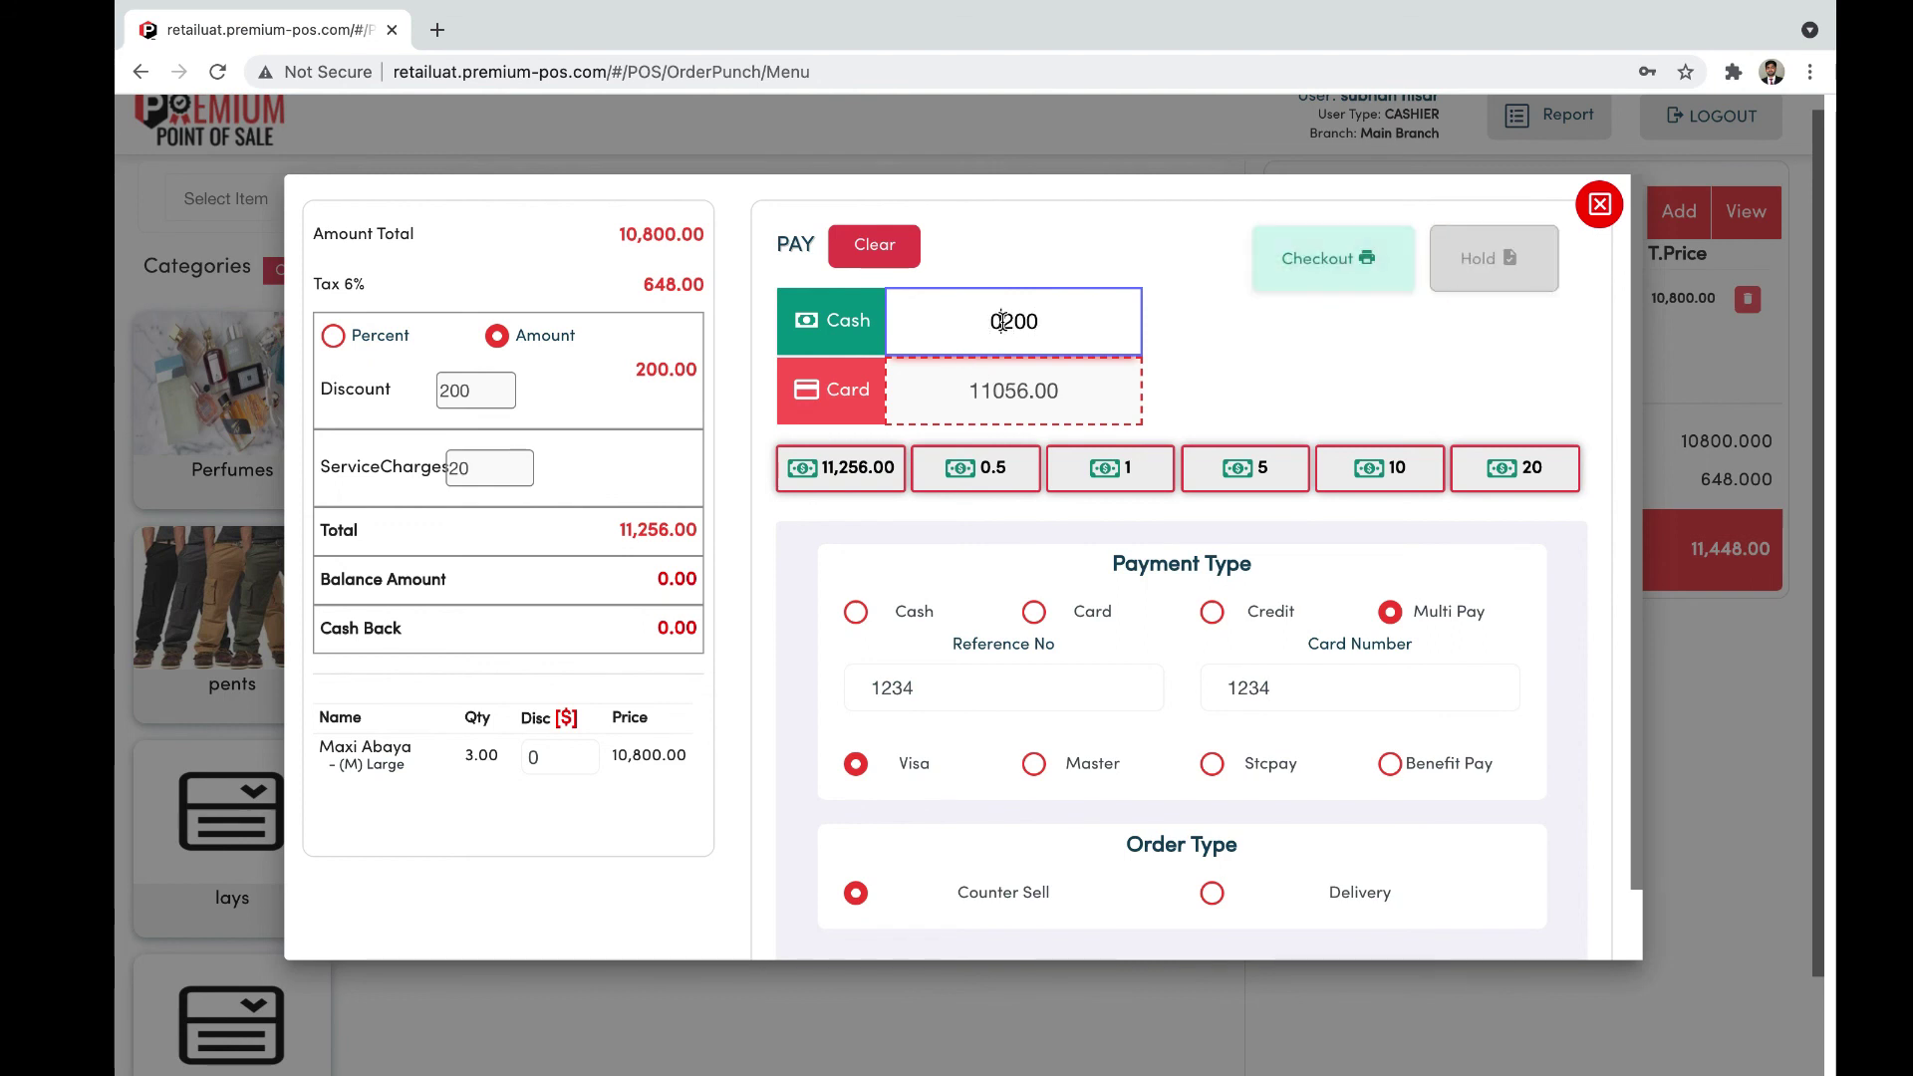
{"action": "key", "text": "BackSpace"}
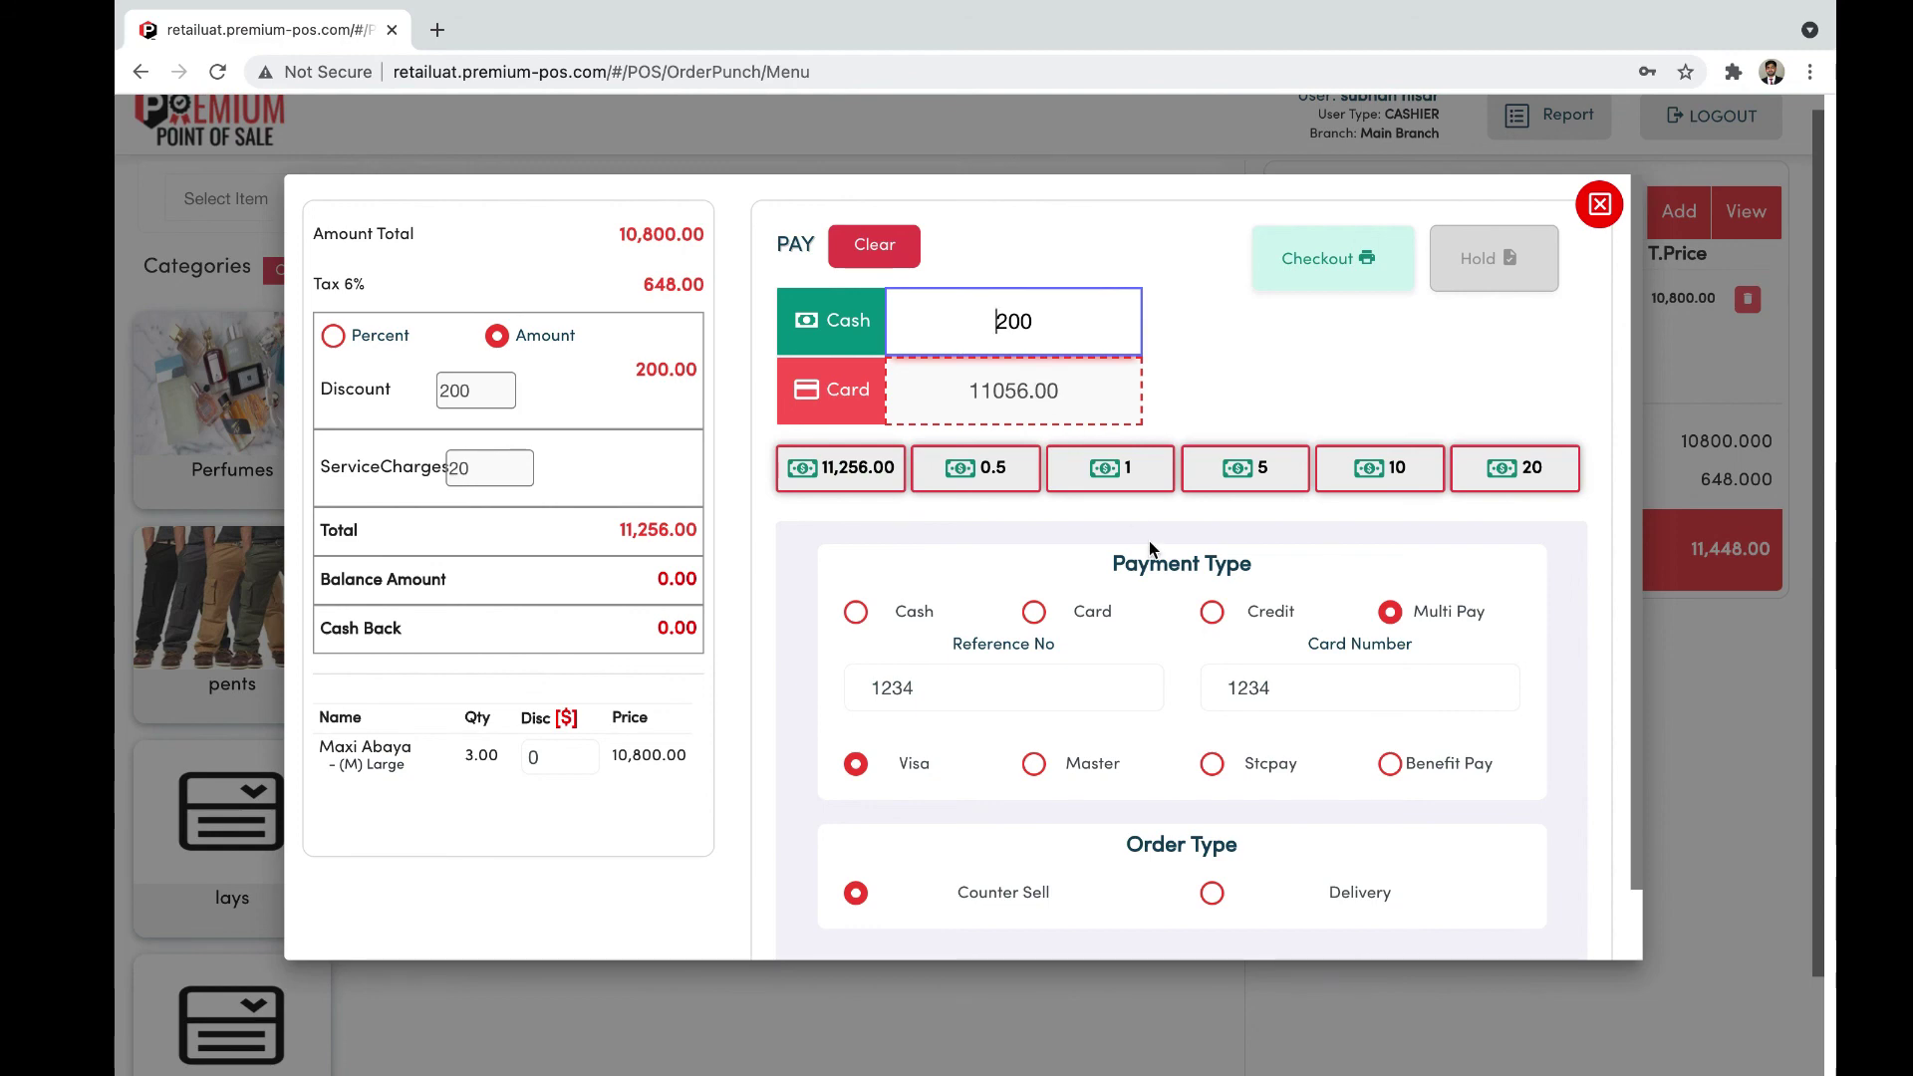
{"action": "scroll", "coordinate": [1149, 540], "scroll_direction": "down", "scroll_amount": 2}
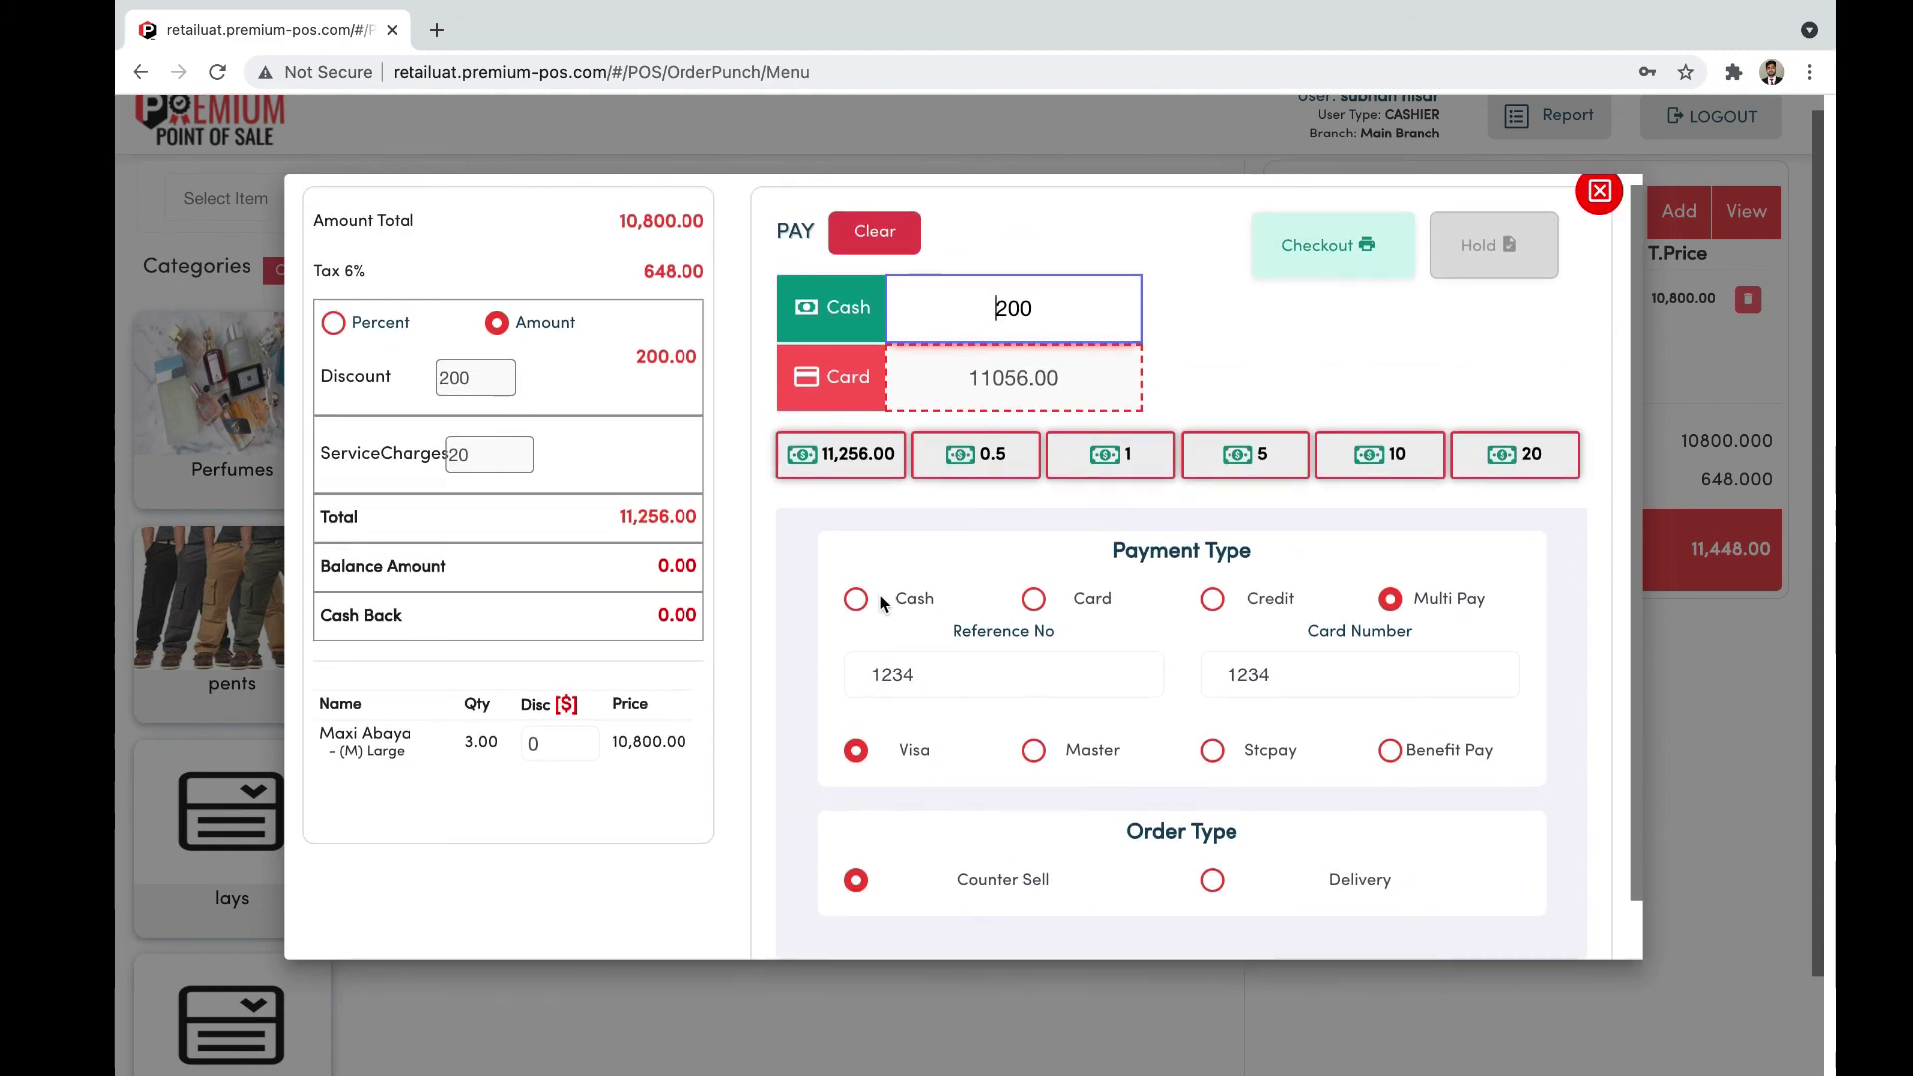
Step: Pay the exact 11,256.00 in cash and check out order #4 to print its receipt
{"action": "left_click", "coordinate": [859, 598]}
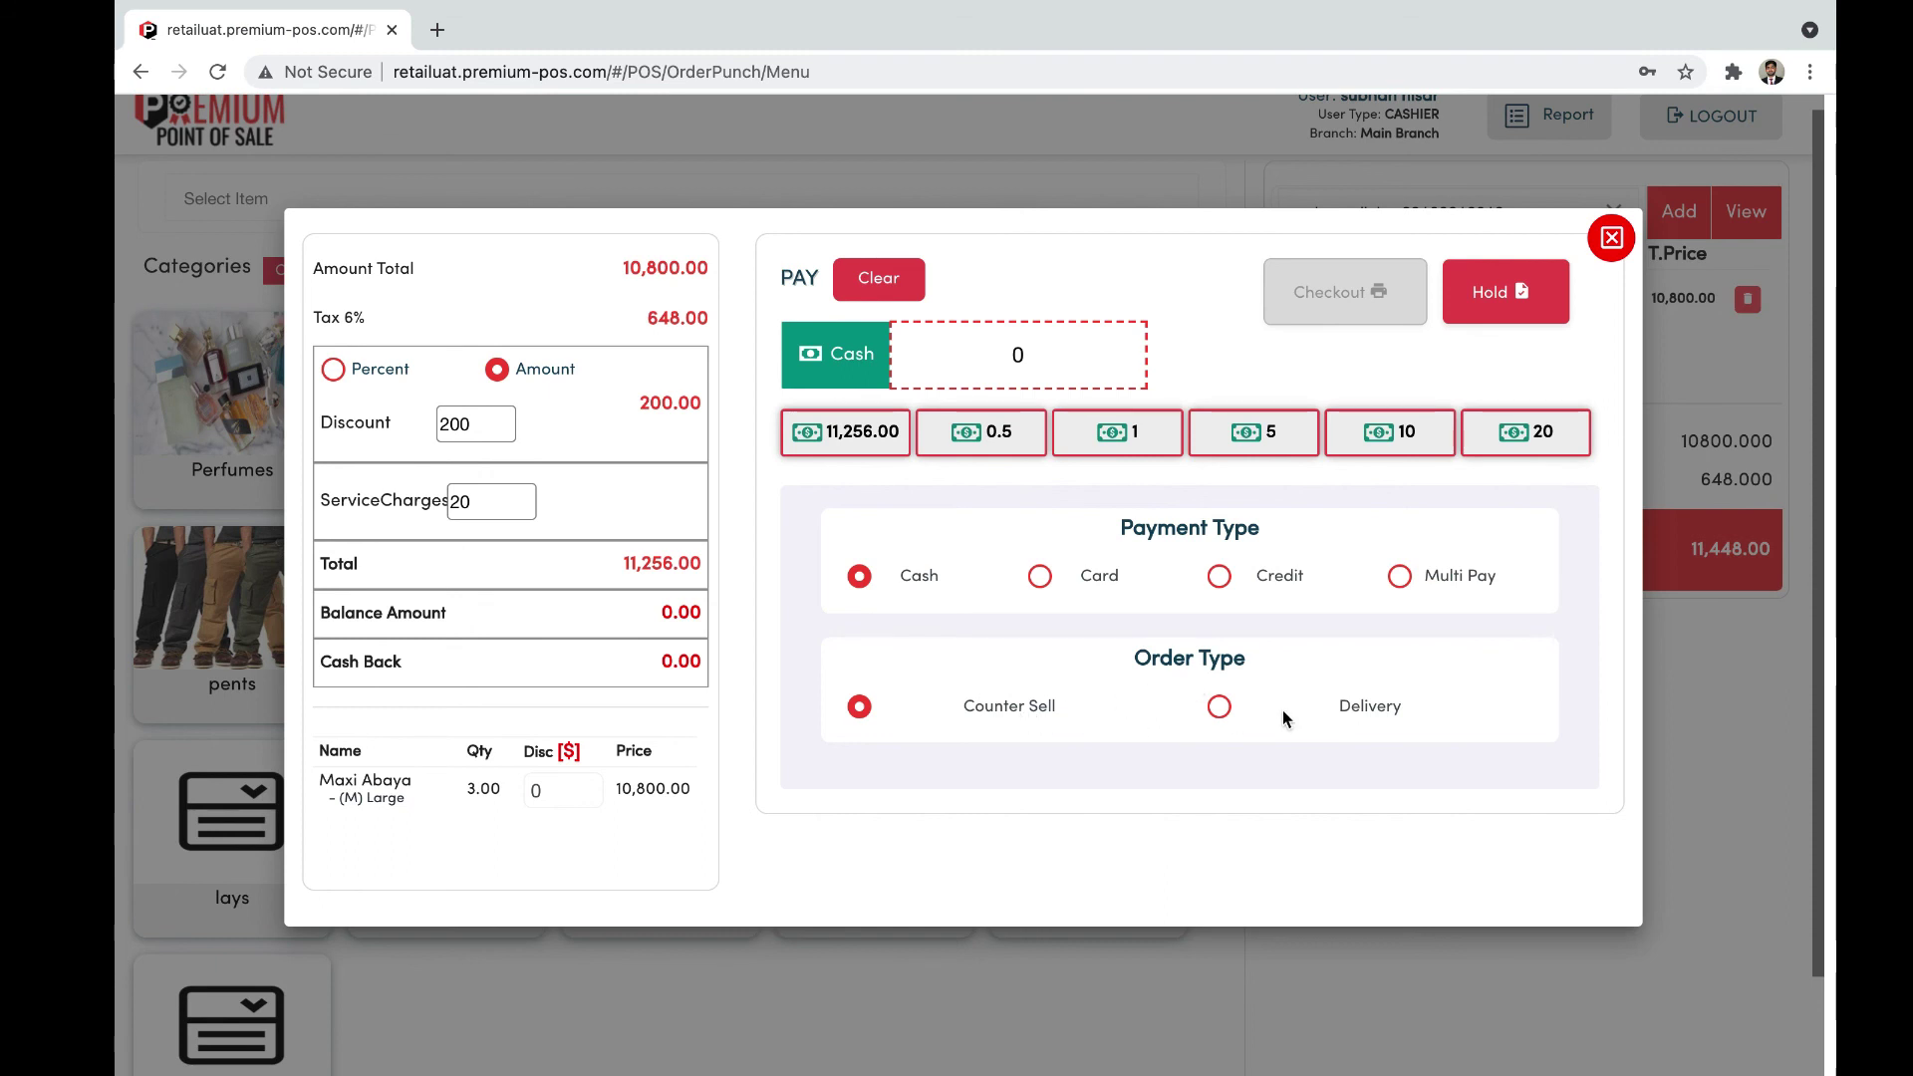
{"action": "scroll", "coordinate": [1139, 732], "scroll_direction": "up", "scroll_amount": 1}
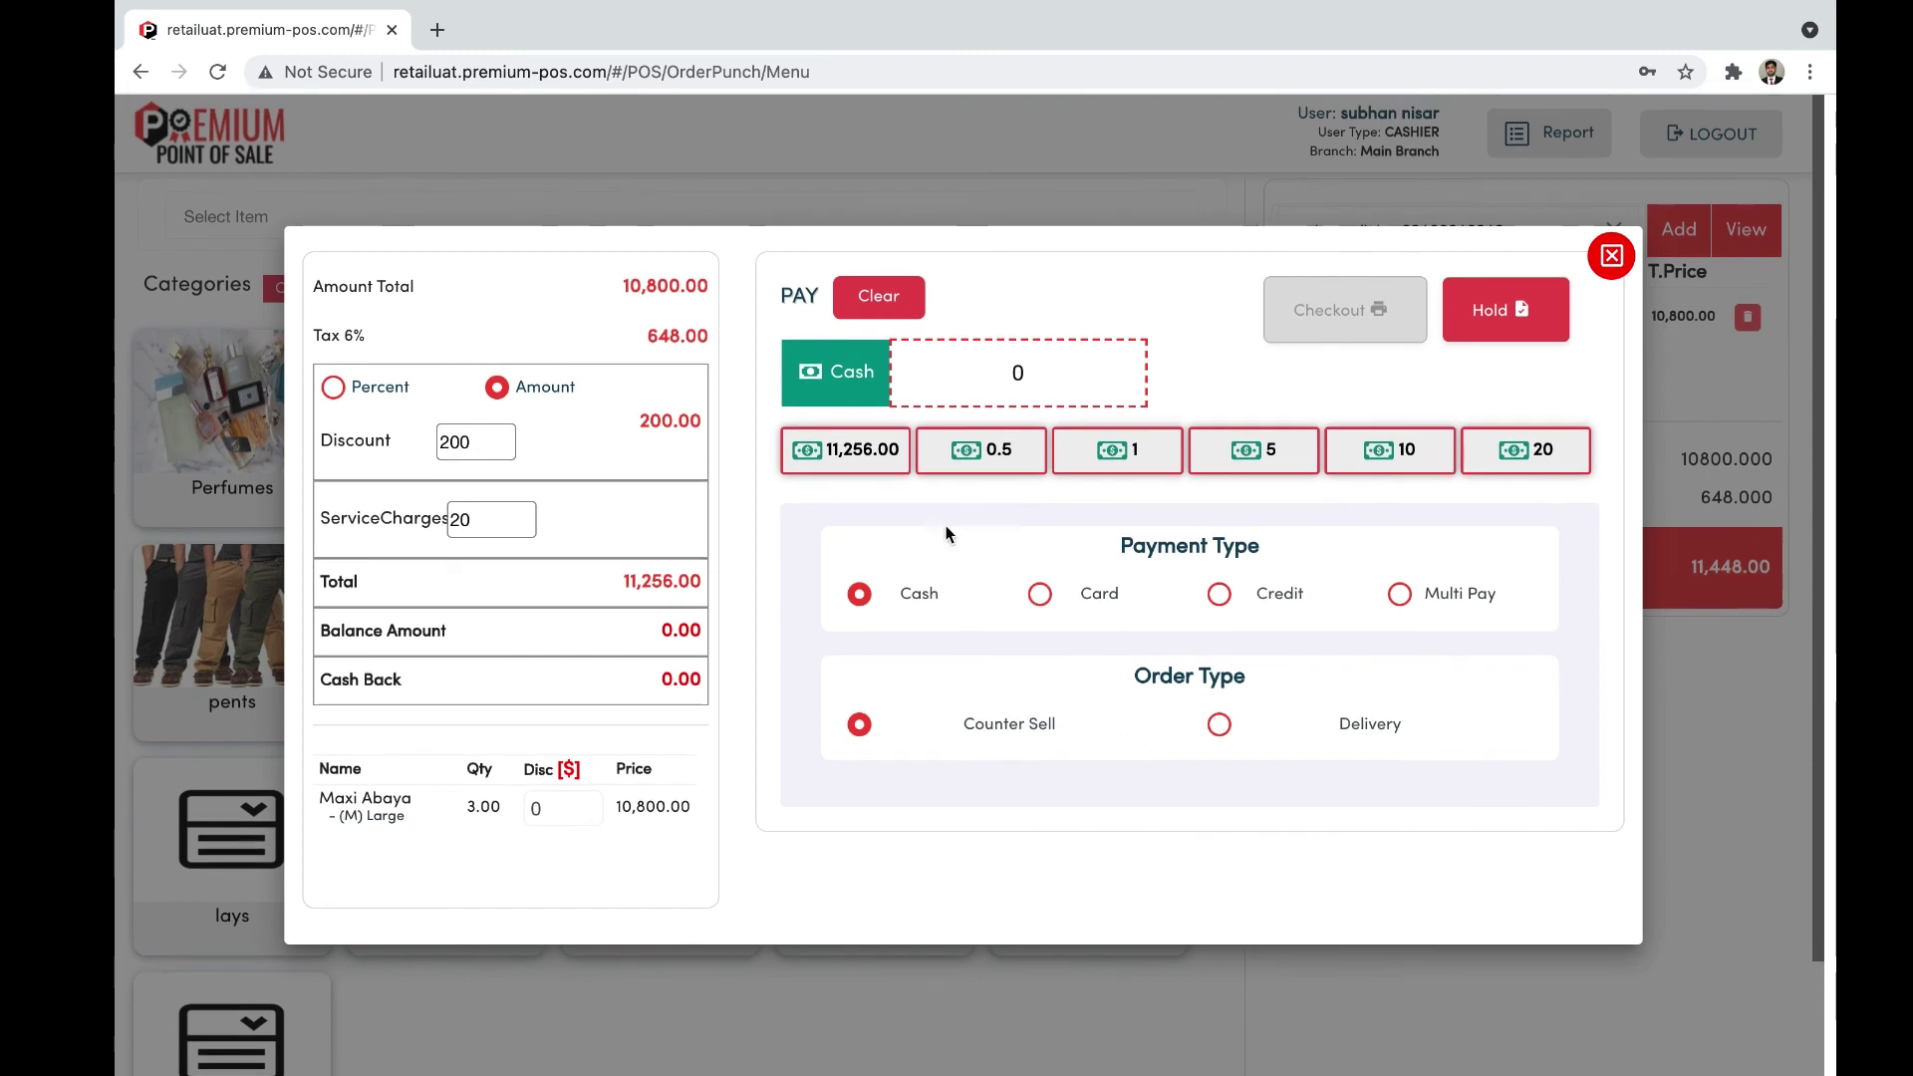
{"action": "left_click", "coordinate": [875, 468]}
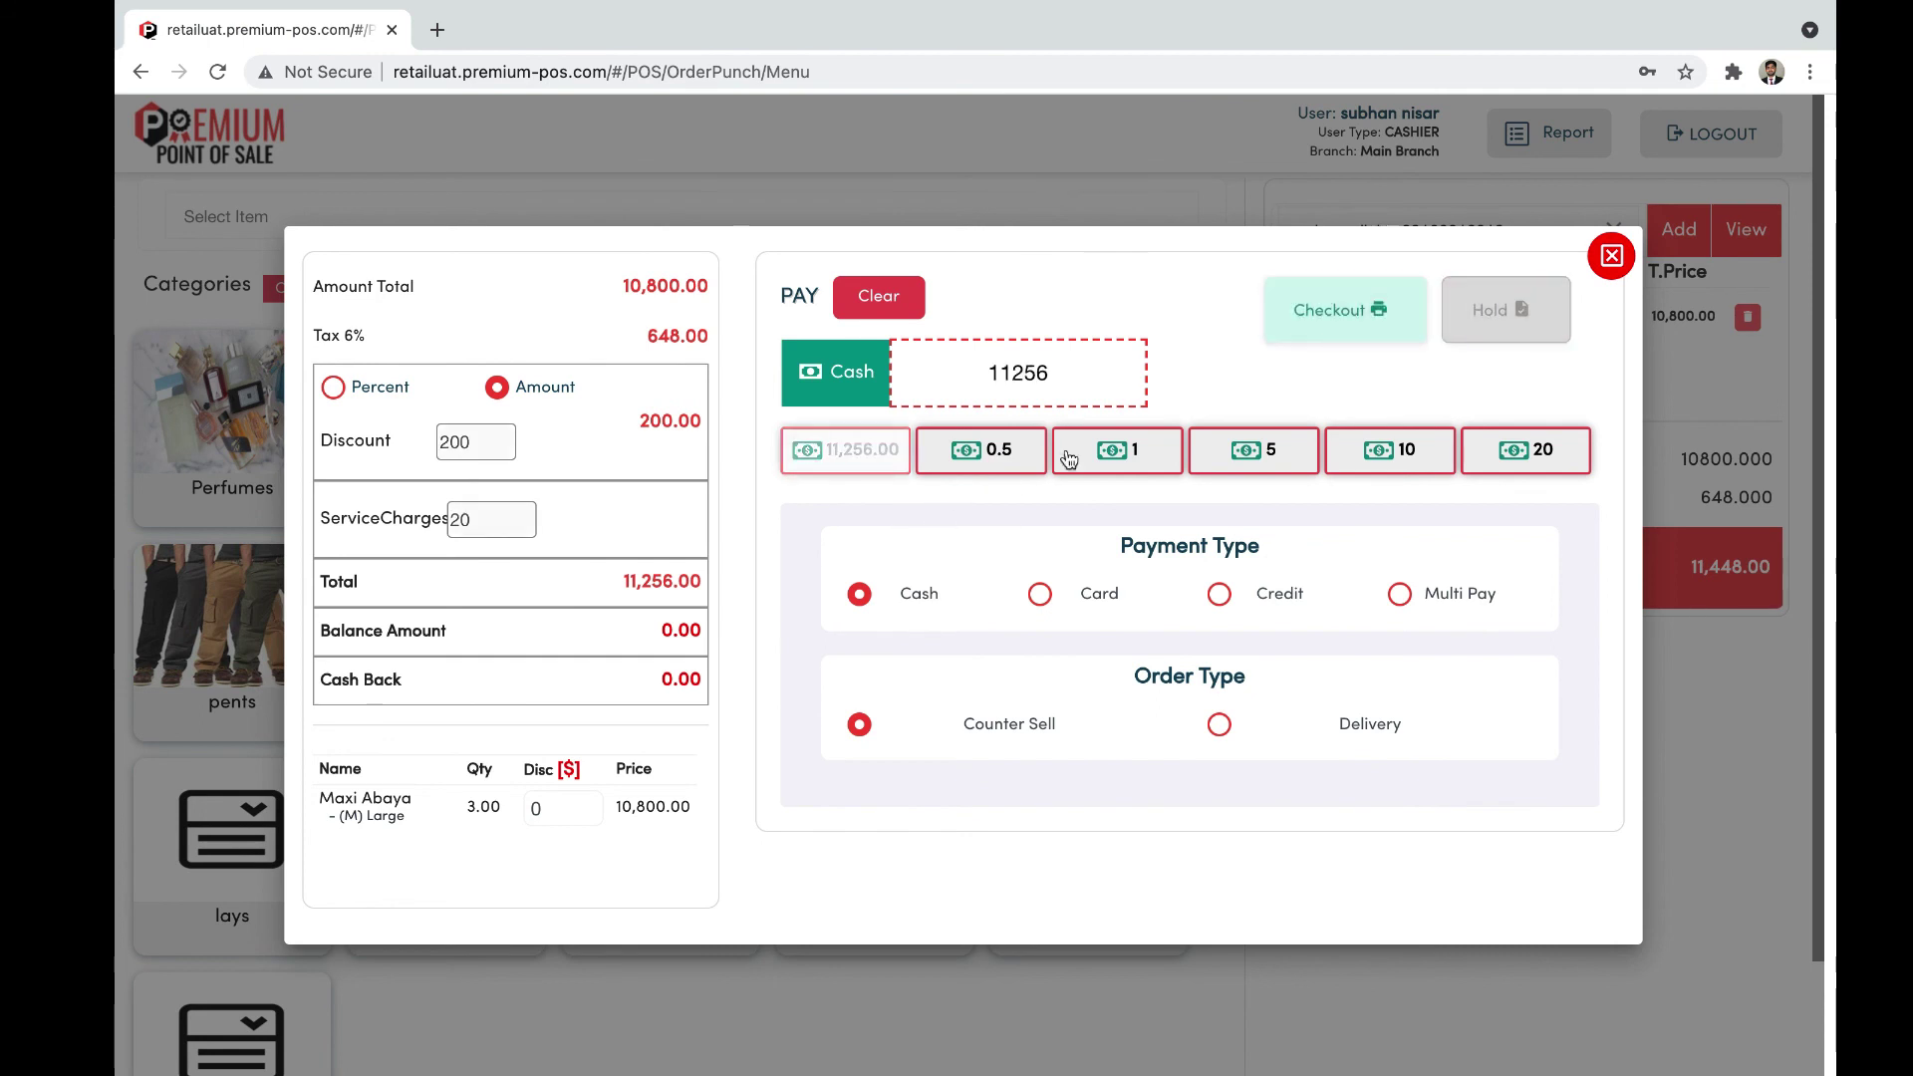
{"action": "left_click", "coordinate": [1368, 329]}
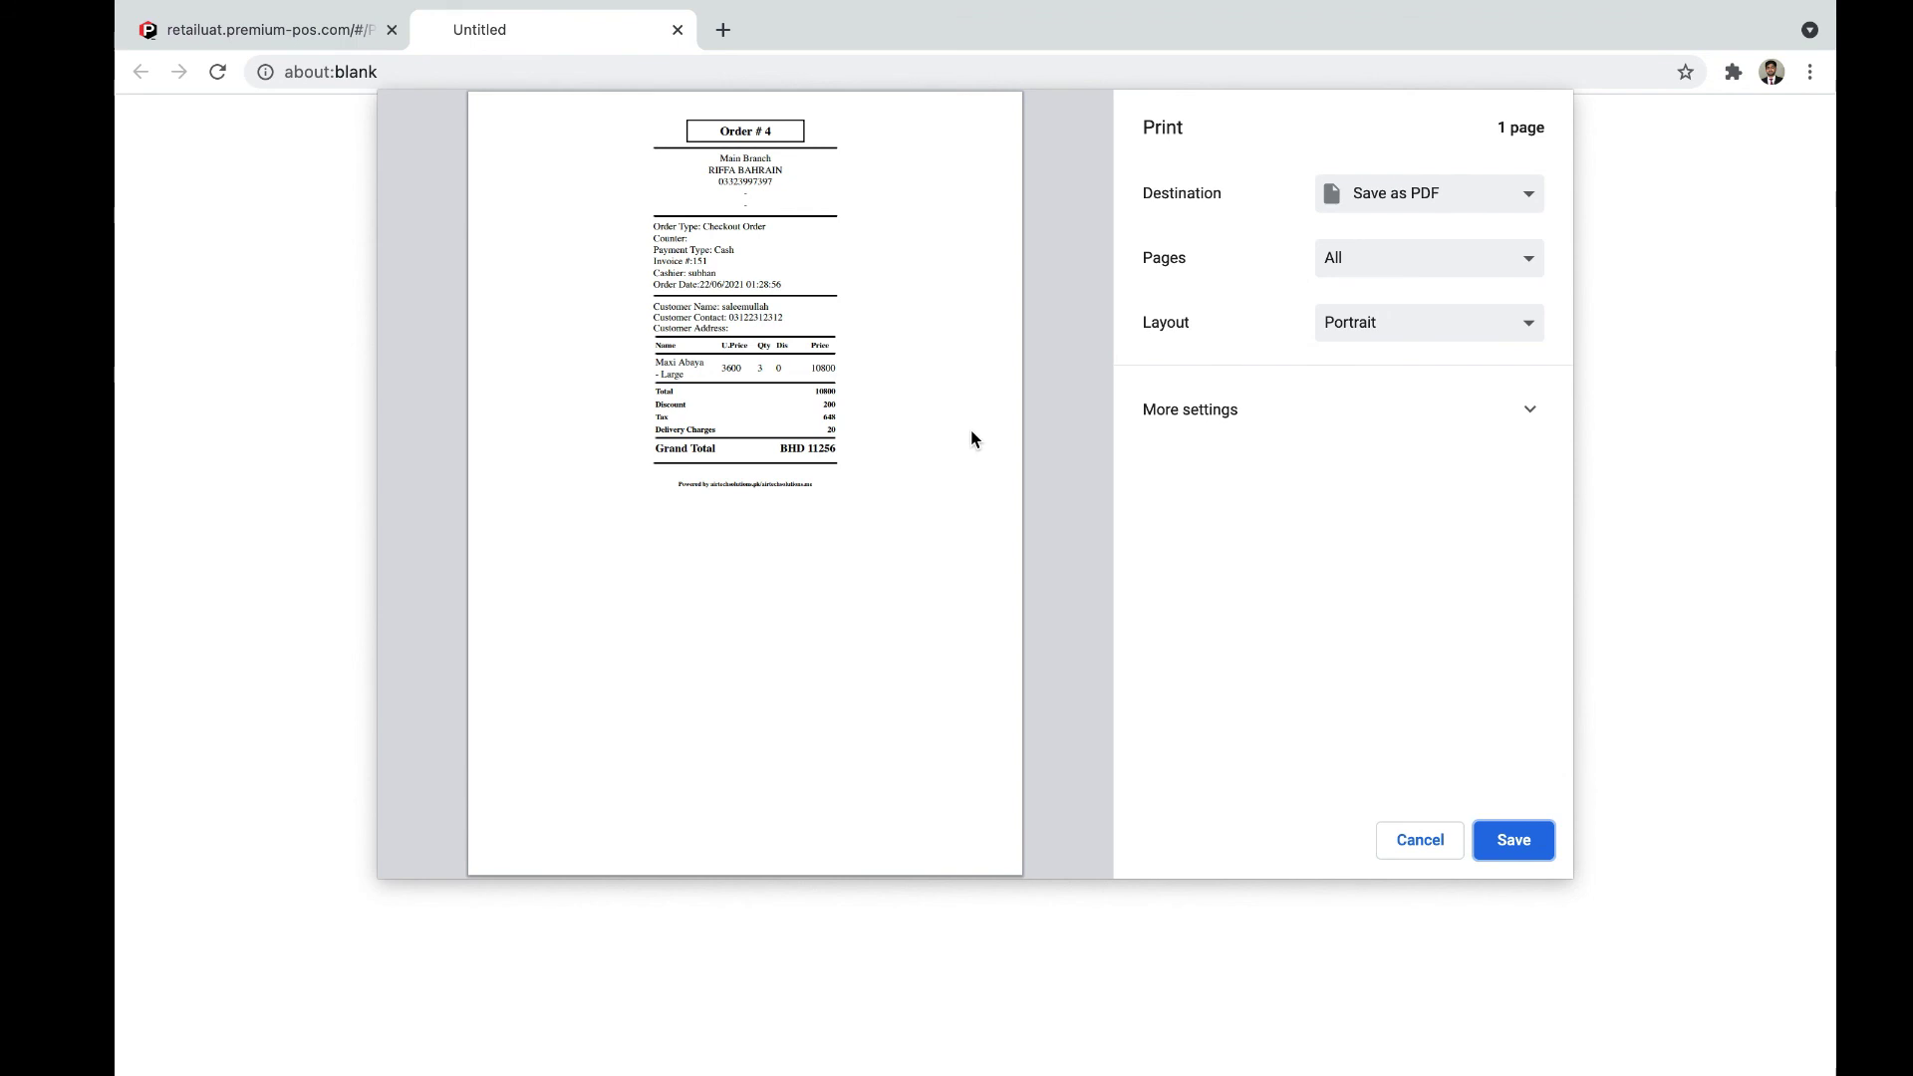
Step: Cancel the receipt print, close the receipt tab, and log the cashier out
{"action": "left_click", "coordinate": [1390, 845]}
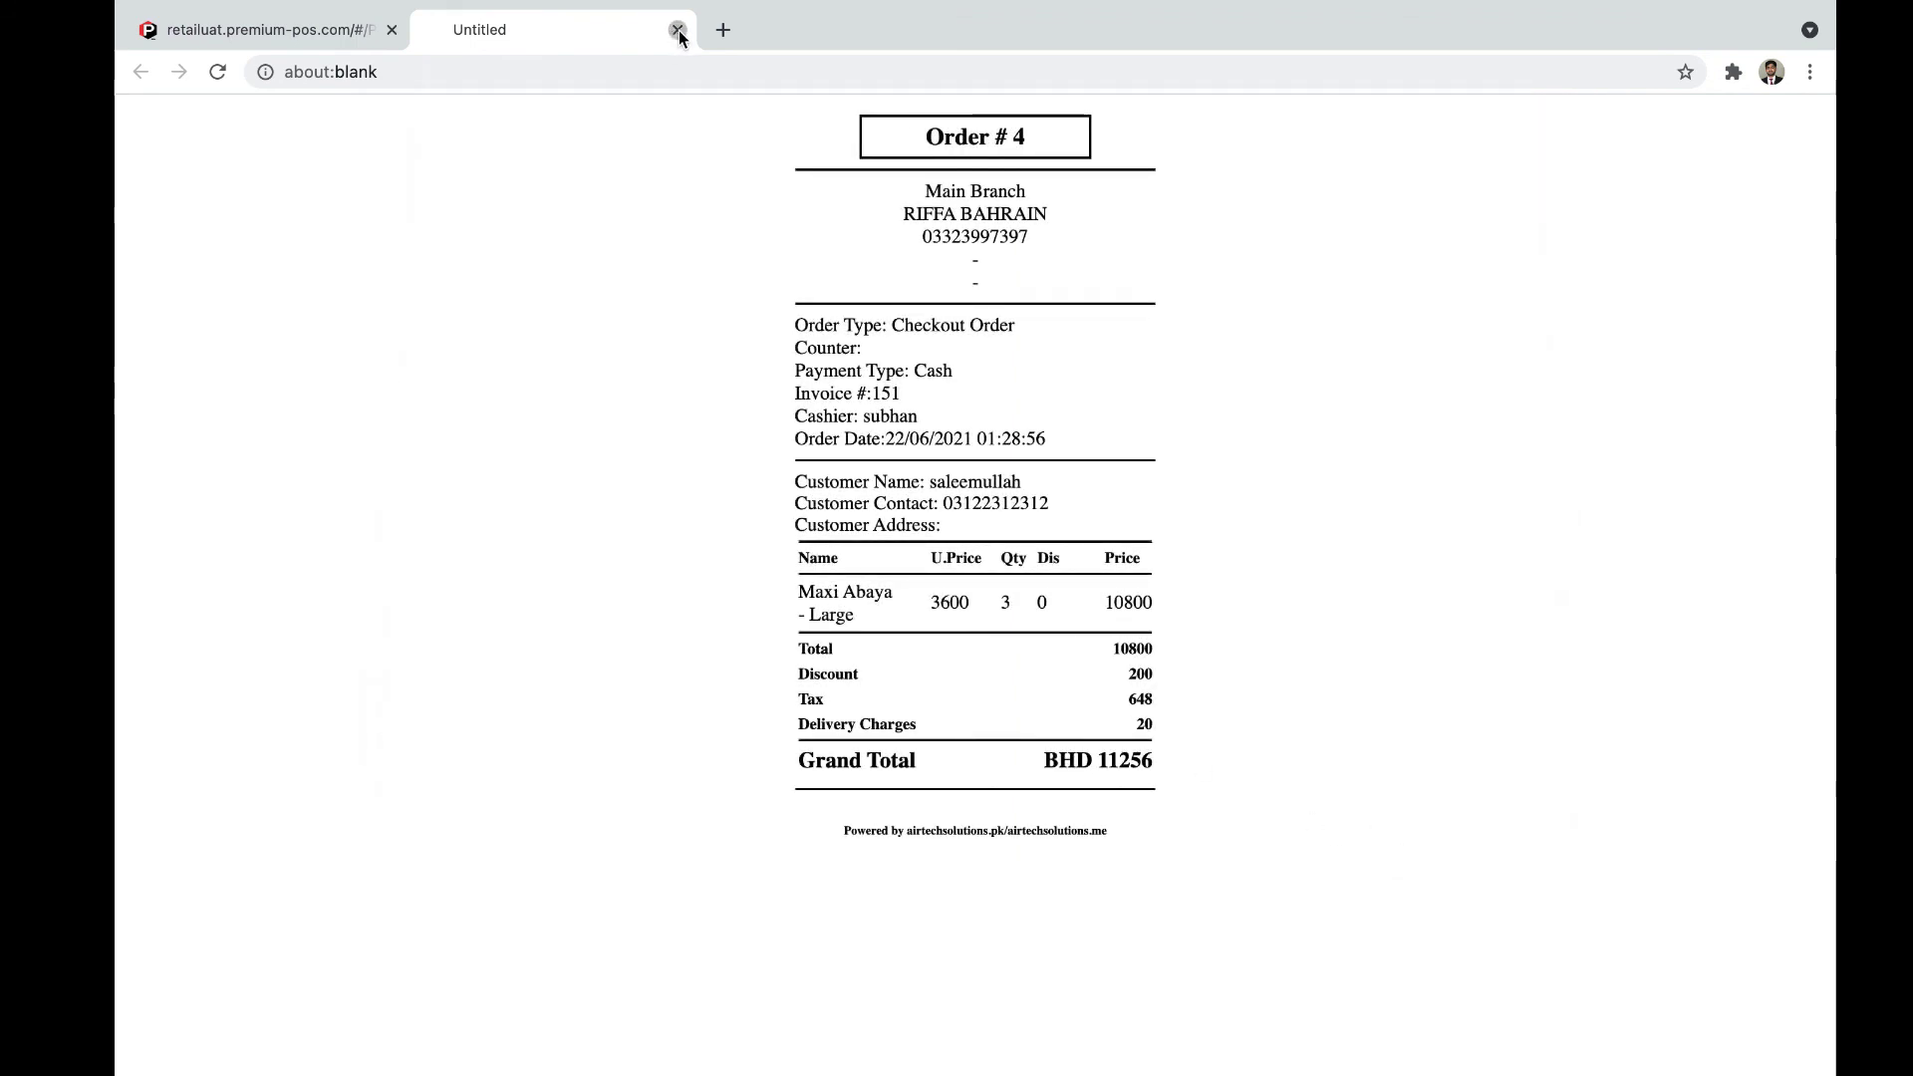
{"action": "left_click", "coordinate": [677, 31]}
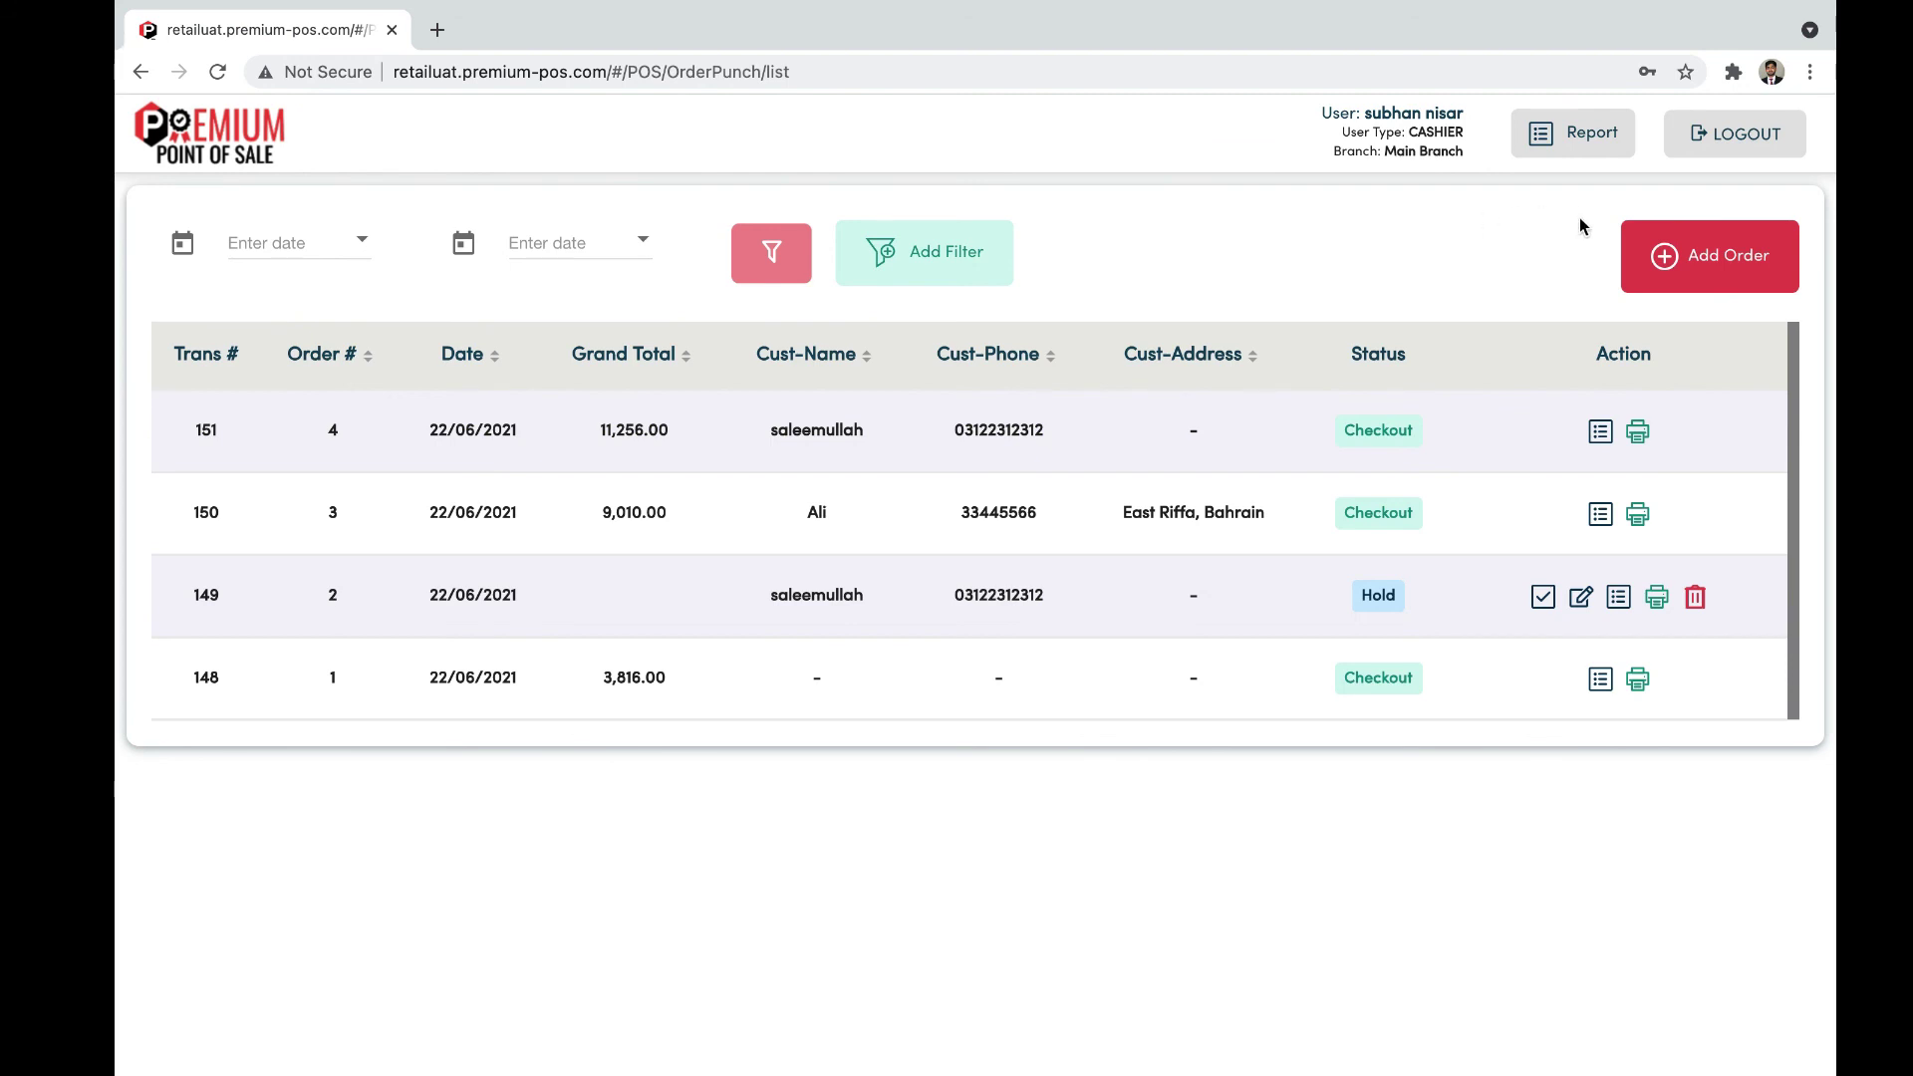
{"action": "left_click", "coordinate": [1768, 138]}
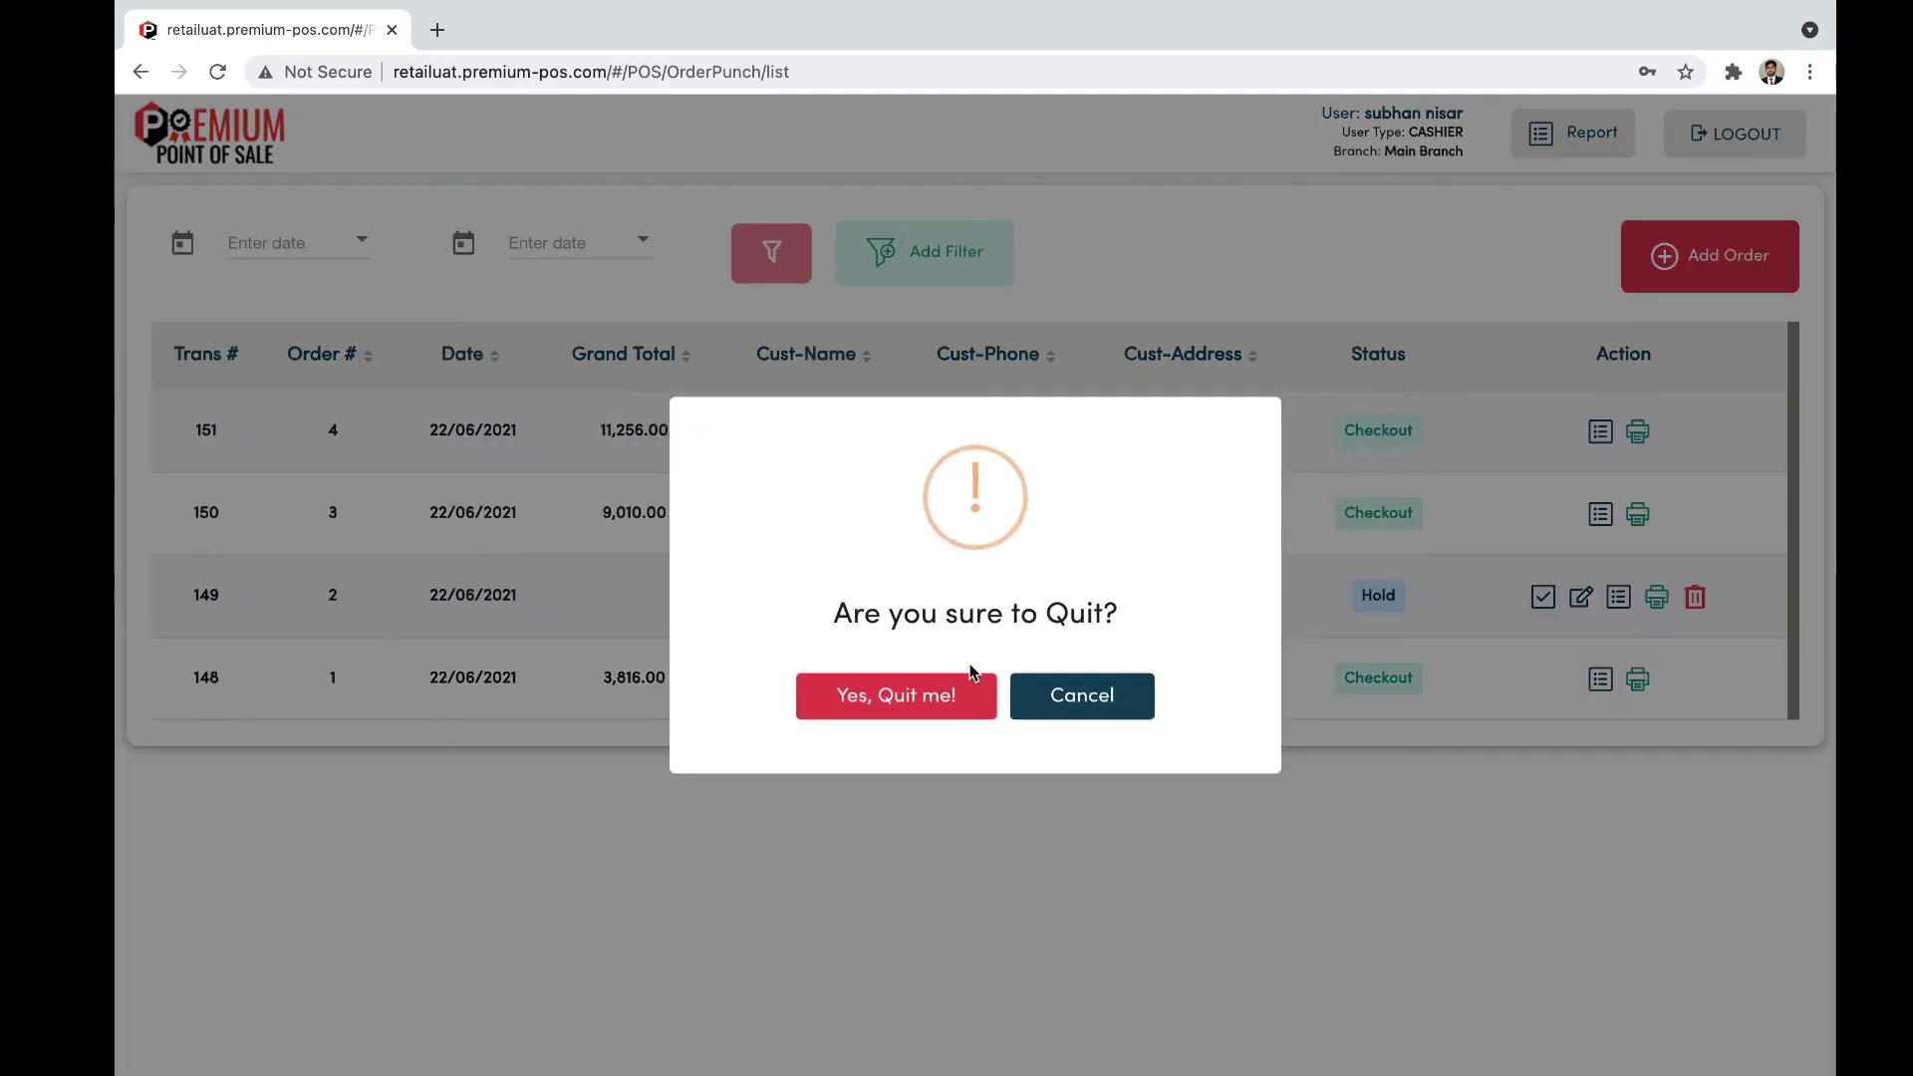
{"action": "left_click", "coordinate": [949, 698]}
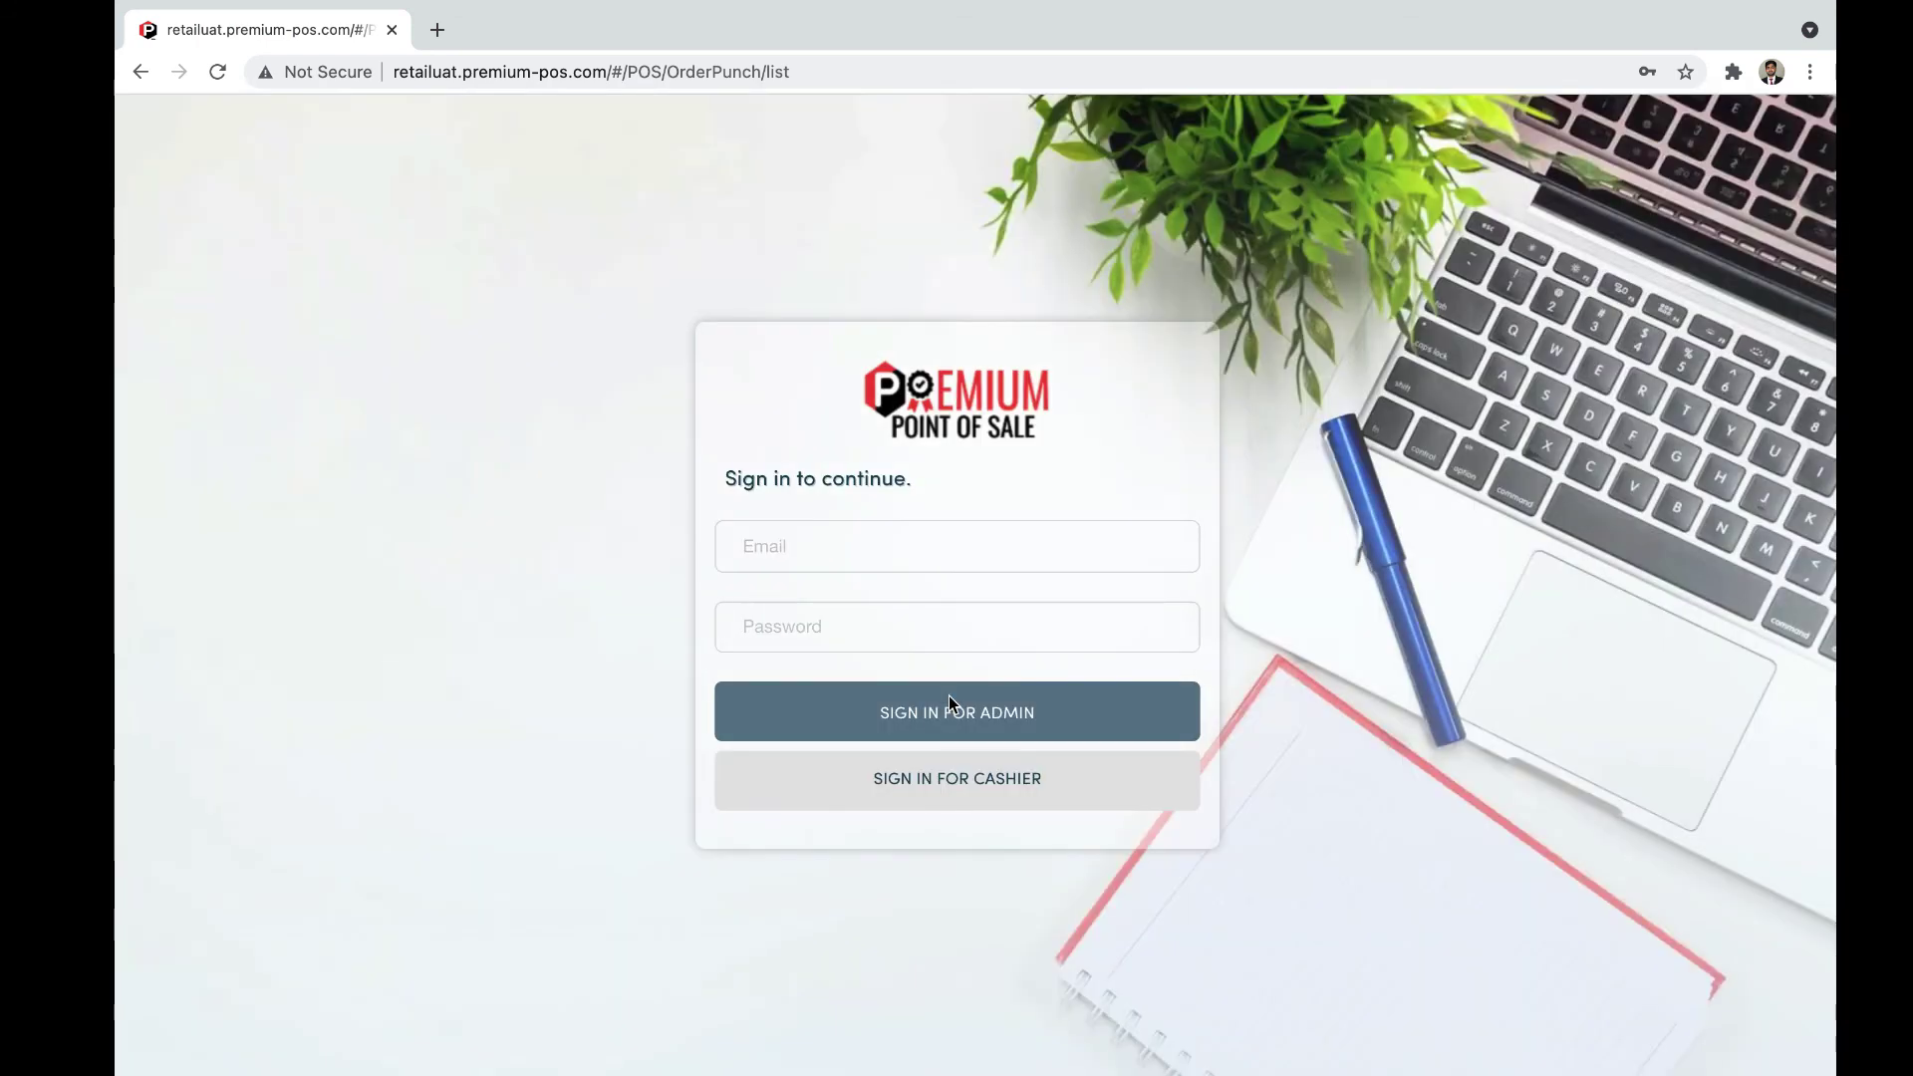